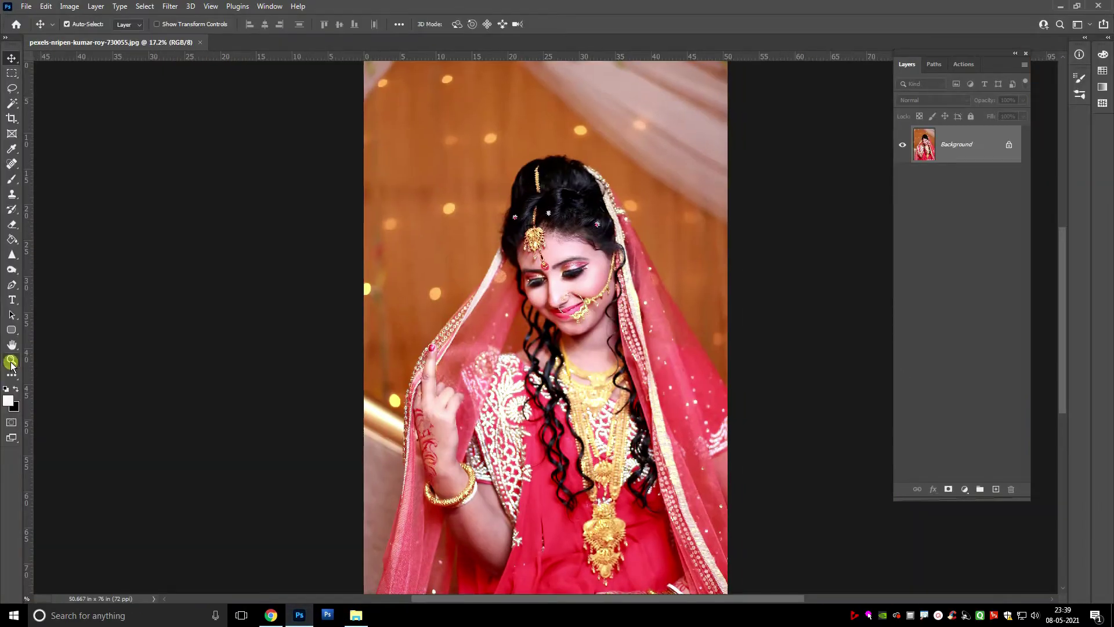
# - Duplicate the Background layer as Background copy and convert the copy to a Smart Object
pyautogui.press('z')
pyautogui.rightClick(512, 244)
pyautogui.click(559, 255)
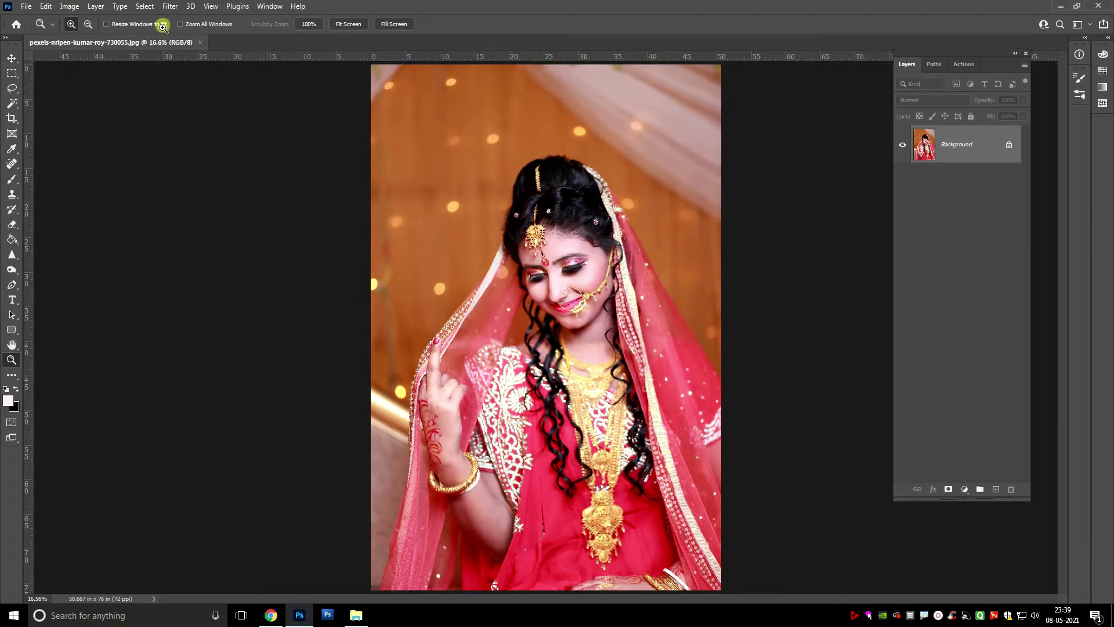
pyautogui.click(95, 6)
pyautogui.click(113, 52)
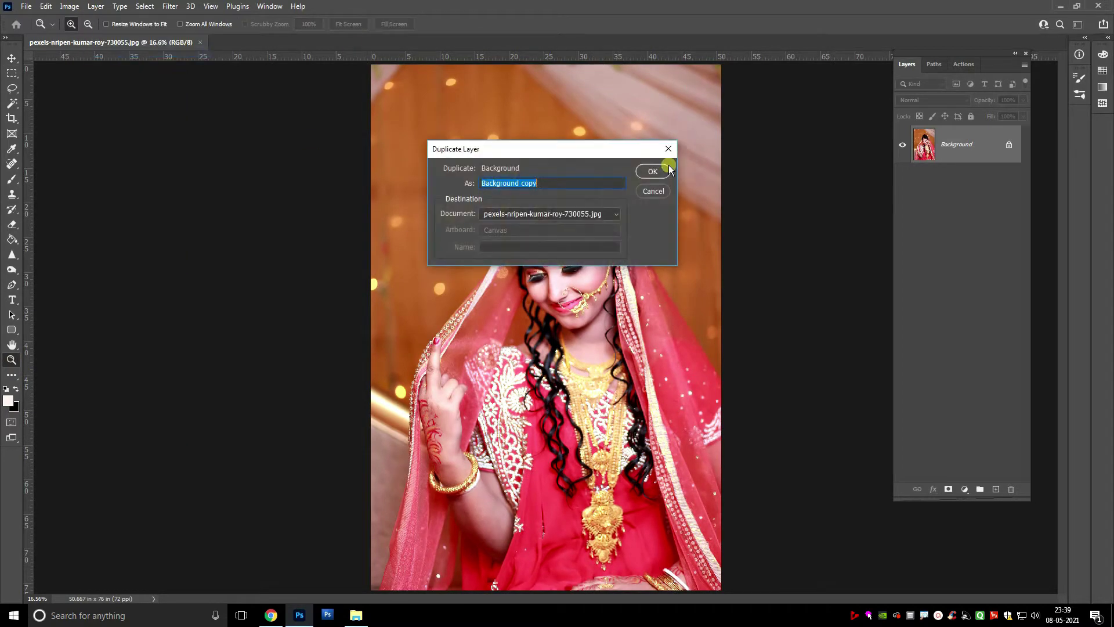
pyautogui.click(652, 169)
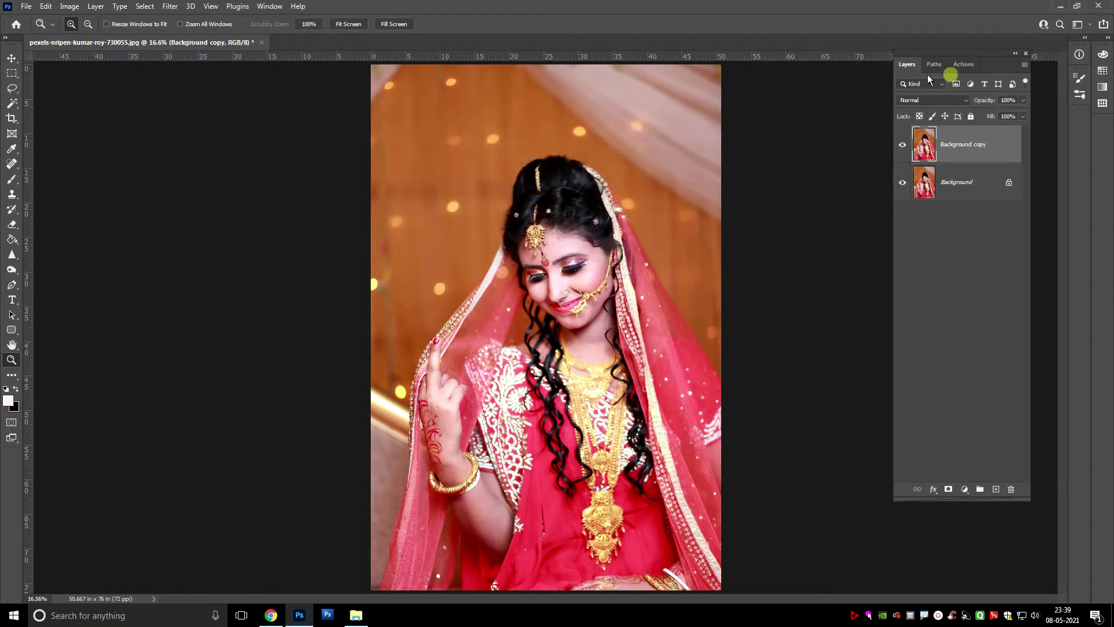
pyautogui.rightClick(987, 150)
pyautogui.click(889, 273)
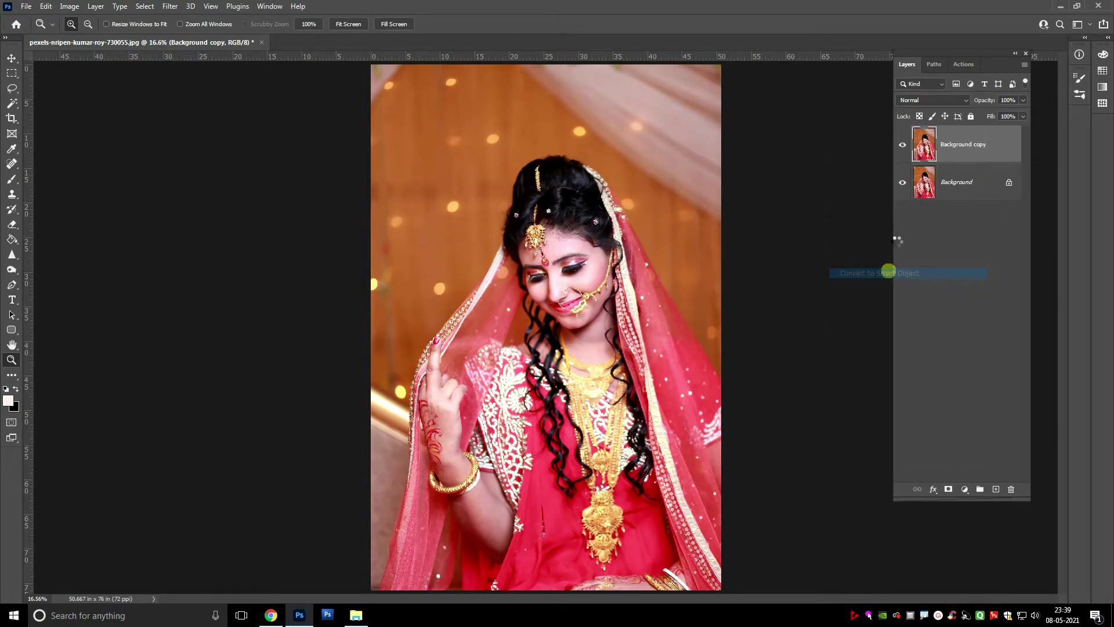
# - Open the Camera Raw Filter on the Background copy layer and set Temperature to +3 and Tint to -16
pyautogui.click(170, 7)
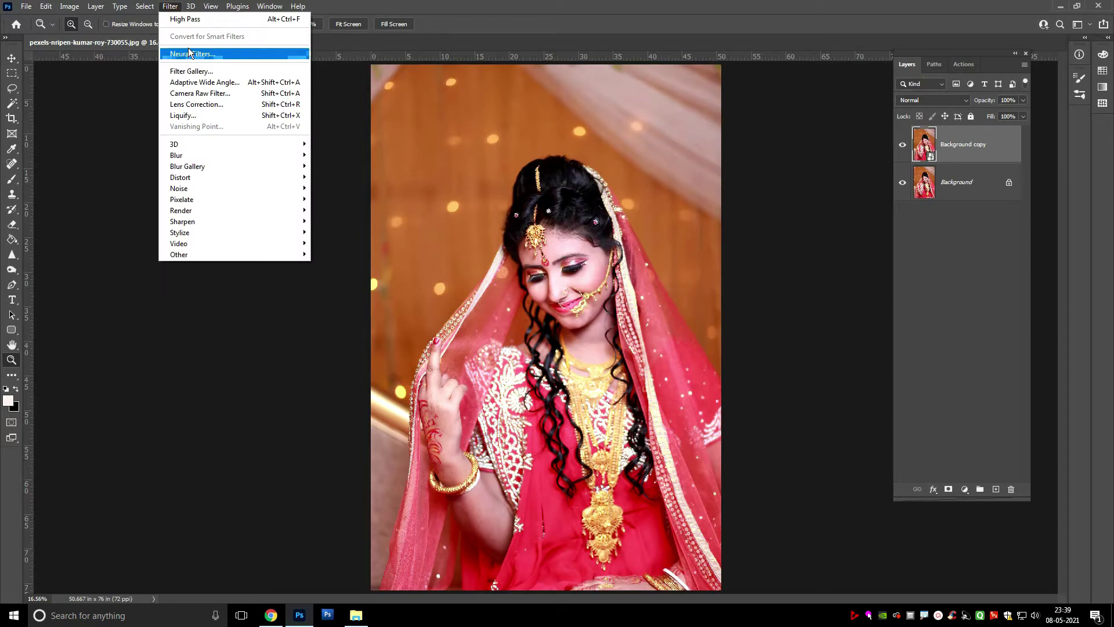
pyautogui.click(194, 94)
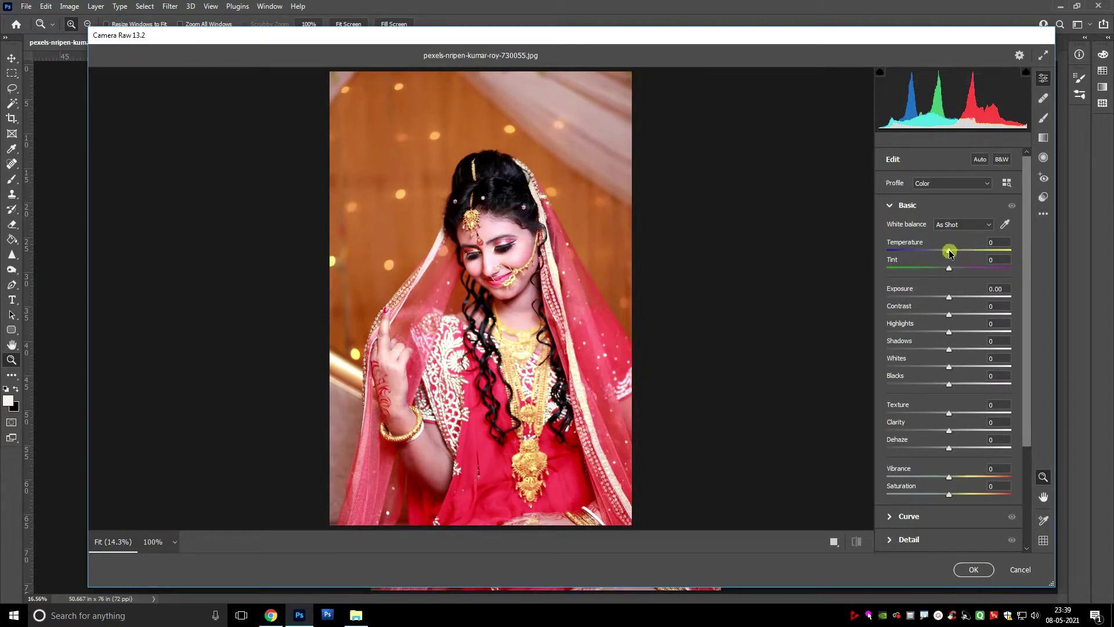
pyautogui.moveTo(949, 251)
pyautogui.mouseDown()
pyautogui.moveTo(960, 251)
pyautogui.moveTo(930, 268)
pyautogui.moveTo(950, 250)
pyautogui.mouseUp()
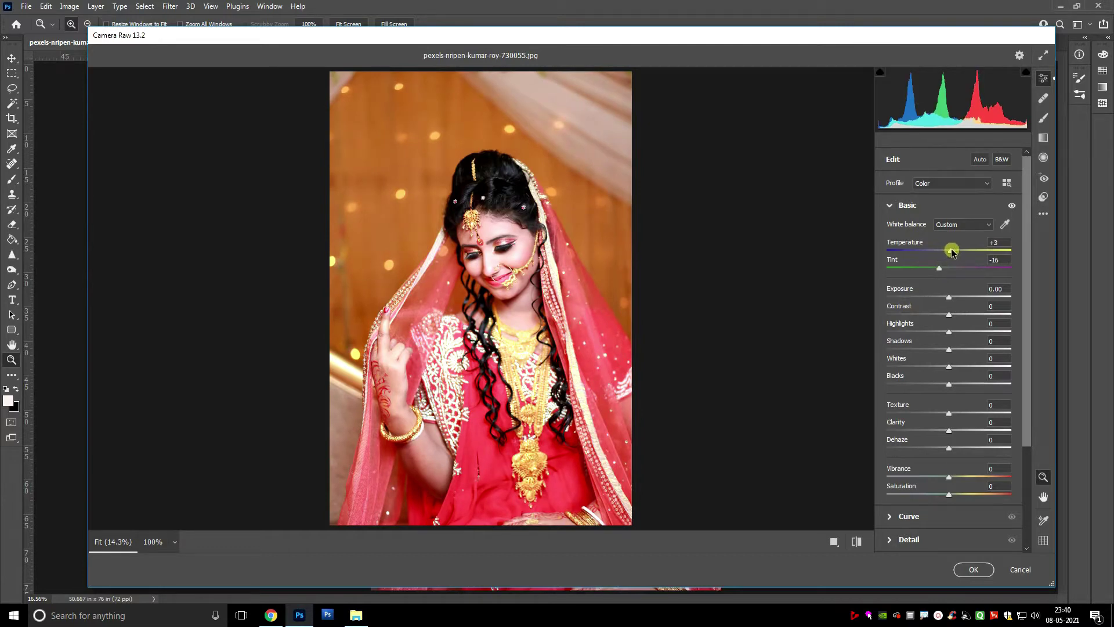
# - Set Contrast +12, Highlights -44, Shadows +26, Whites -32, Blacks +14, Texture -5, Clarity +20 and Dehaze +9
pyautogui.moveTo(949, 315); pyautogui.dragTo(965, 350)
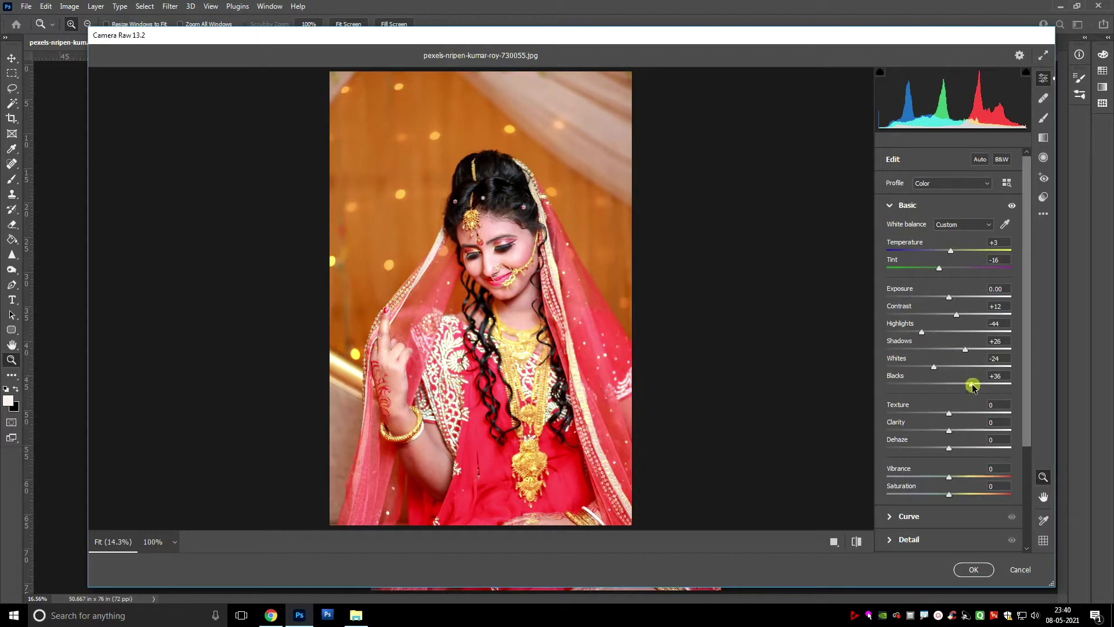
pyautogui.moveTo(973, 387); pyautogui.dragTo(926, 366)
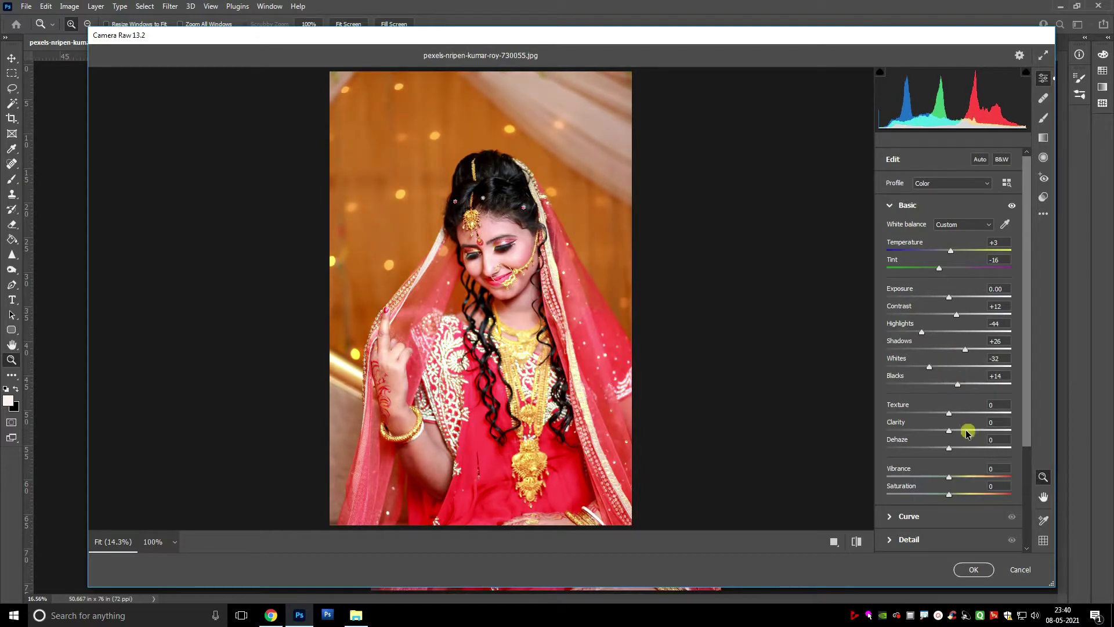
pyautogui.moveTo(947, 430); pyautogui.dragTo(961, 431)
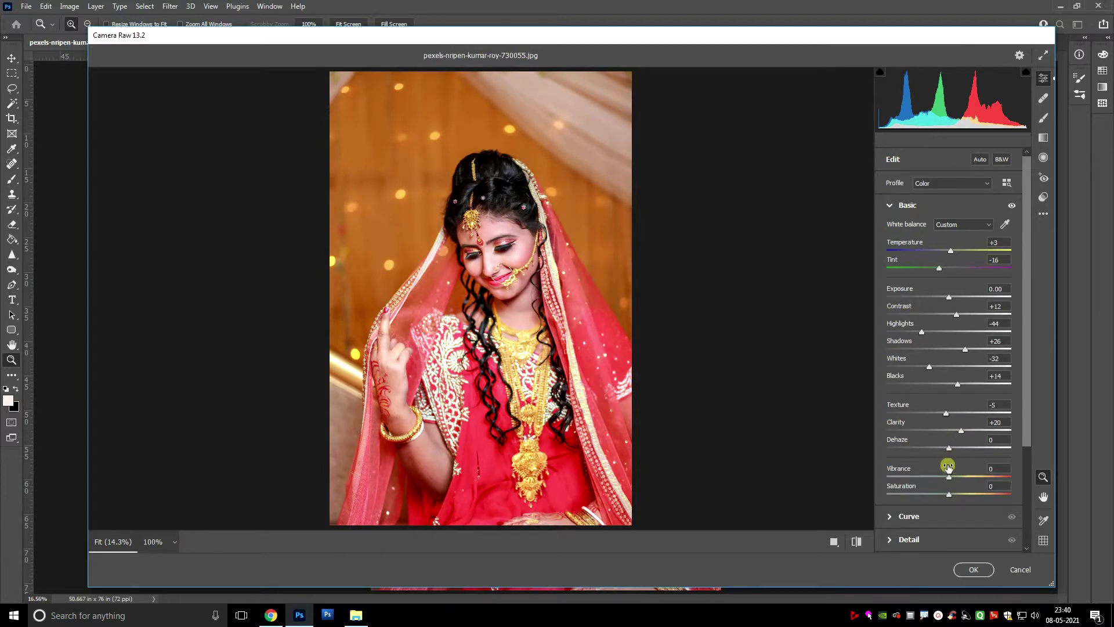
pyautogui.moveTo(949, 449); pyautogui.dragTo(954, 448)
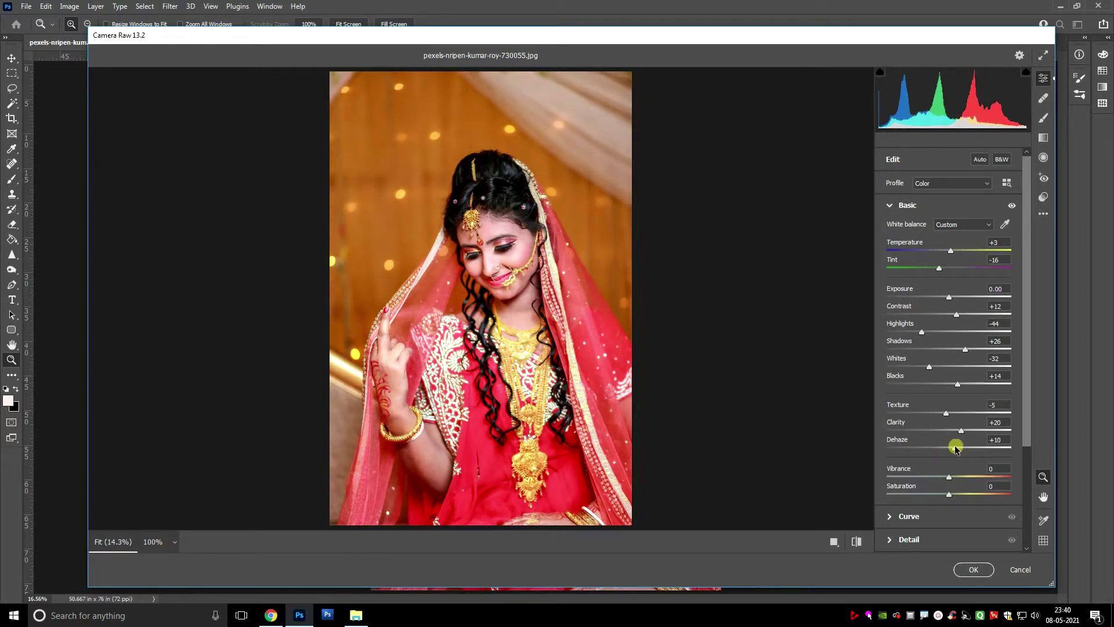
# - Refine the Basic adjustments to Shadows +41, Whites -32, Blacks -15, Temperature -2 and Tint -25
pyautogui.moveTo(971, 350); pyautogui.dragTo(936, 385)
pyautogui.moveTo(979, 349); pyautogui.dragTo(975, 349)
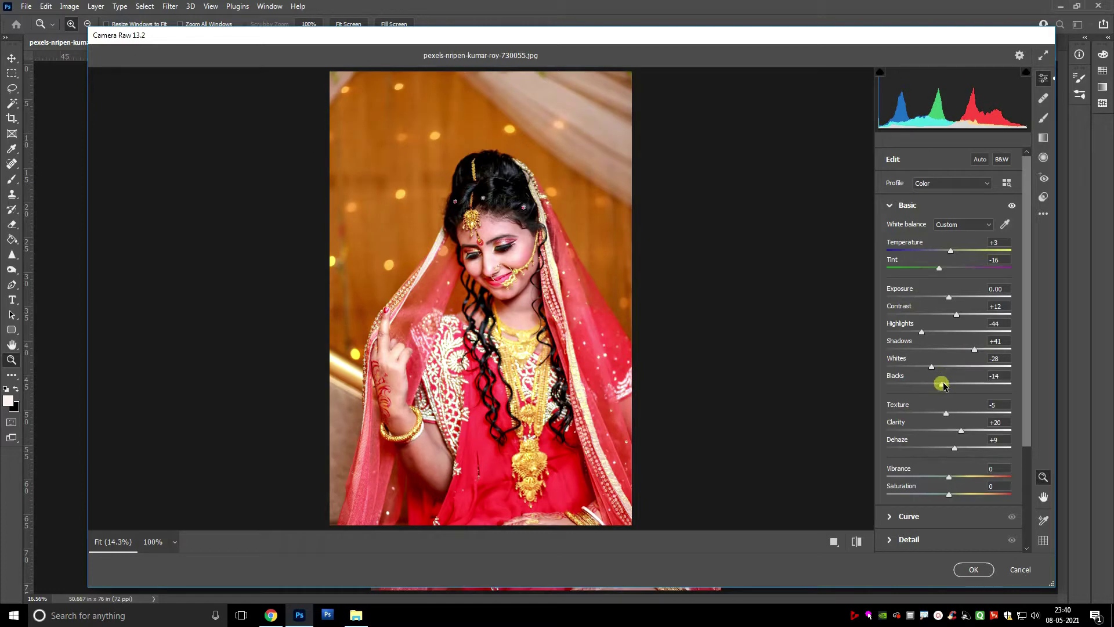
pyautogui.moveTo(942, 384); pyautogui.dragTo(938, 383)
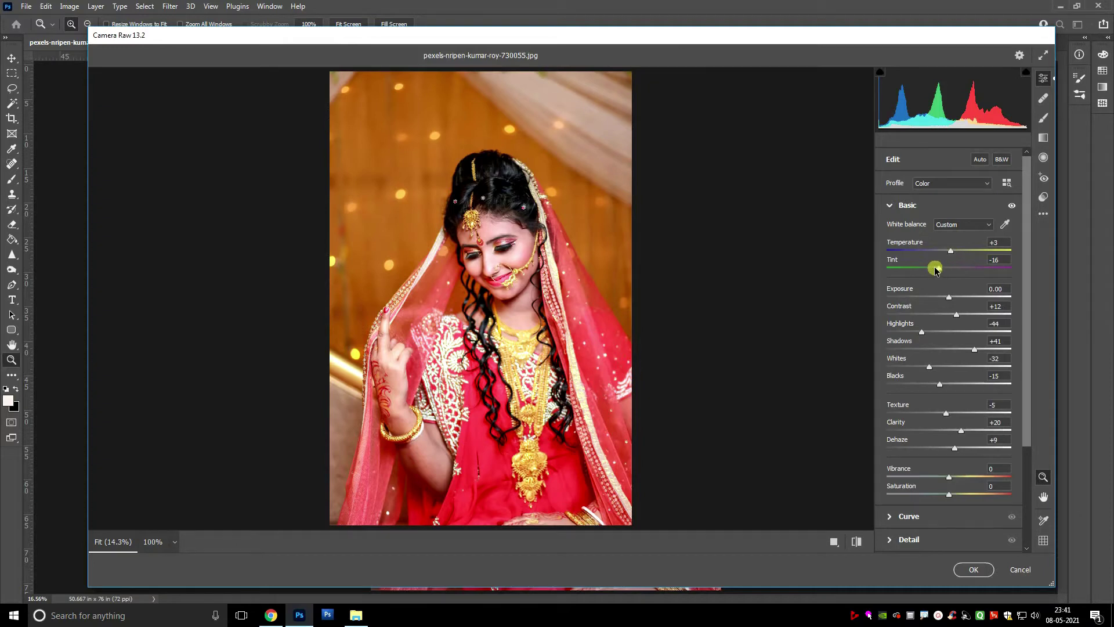
pyautogui.moveTo(934, 268); pyautogui.dragTo(947, 252)
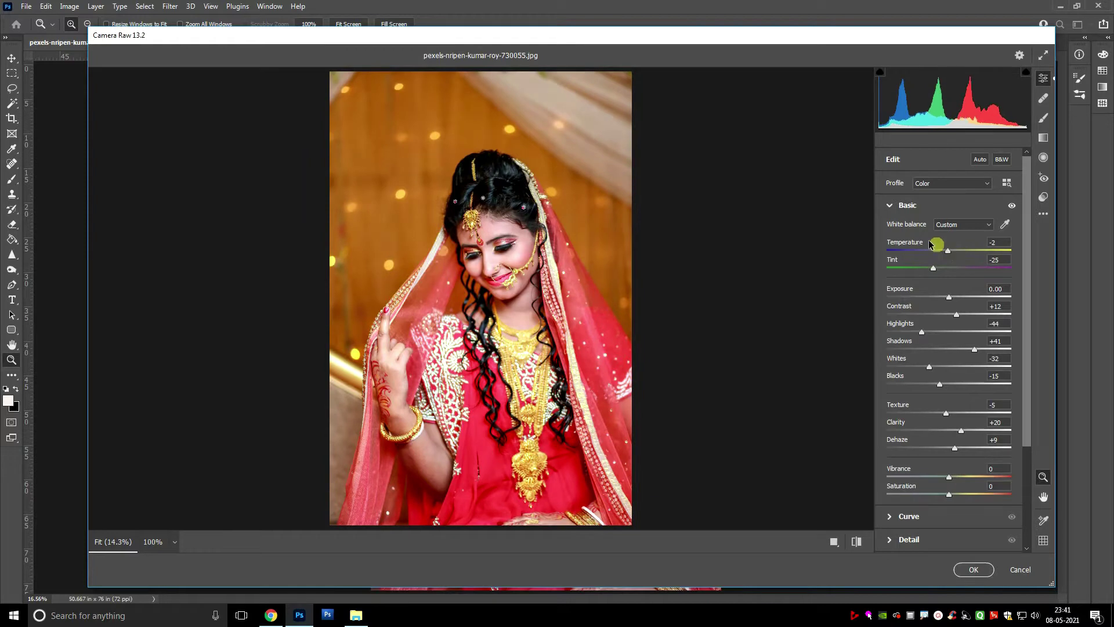
pyautogui.click(890, 206)
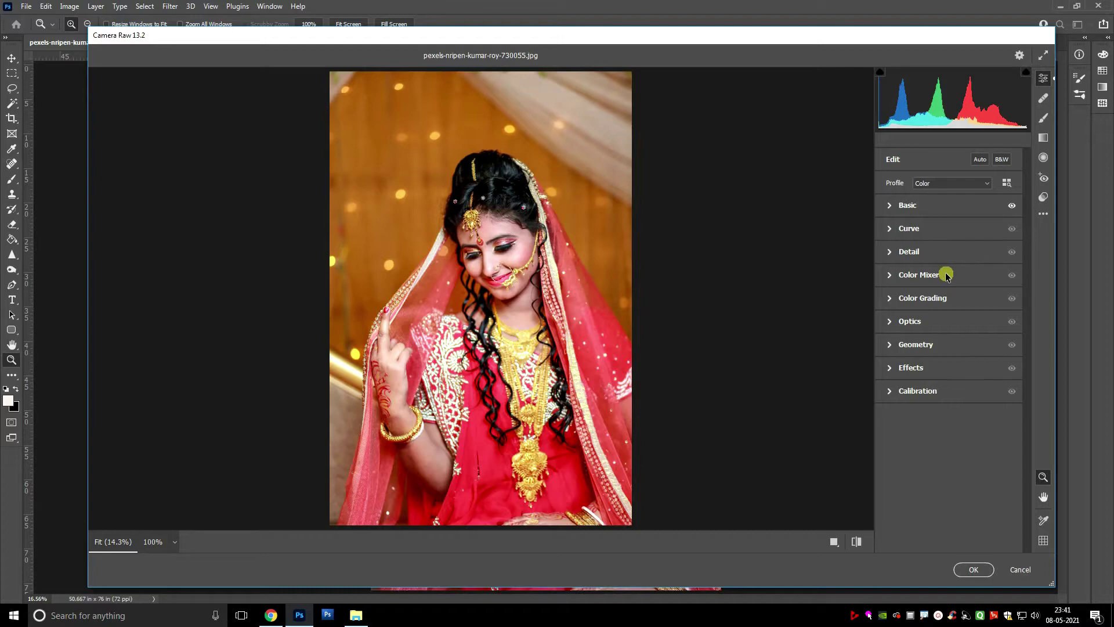
# - Set the Detail adjustments to Sharpening 14 and Masking 62, and open the Color Mixer adjustments
pyautogui.click(889, 251)
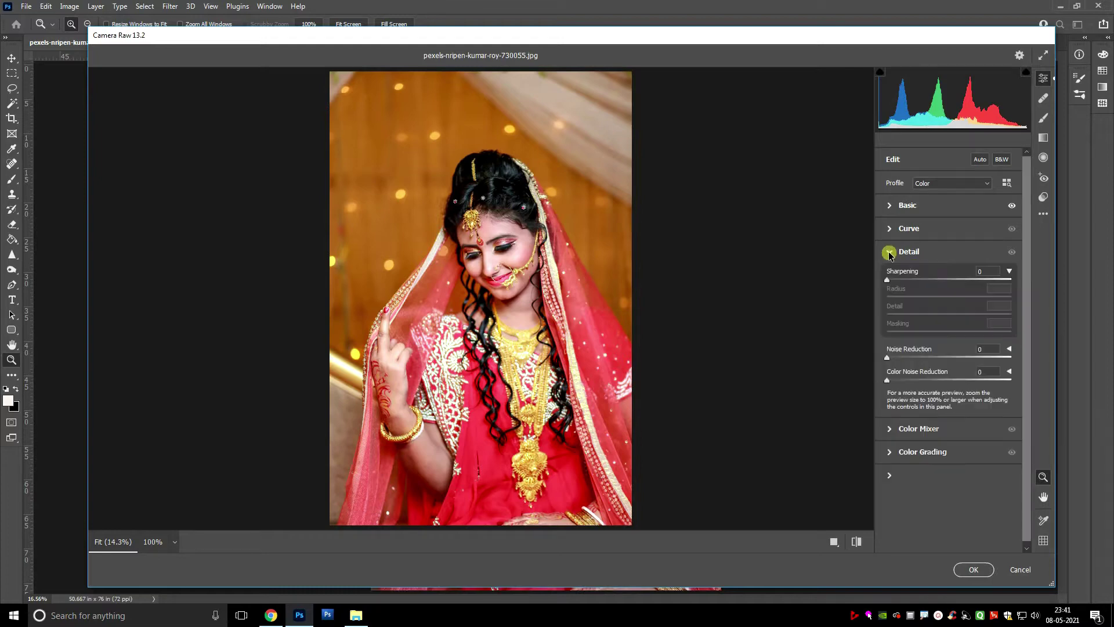
pyautogui.click(888, 281)
pyautogui.moveTo(892, 283); pyautogui.dragTo(898, 284)
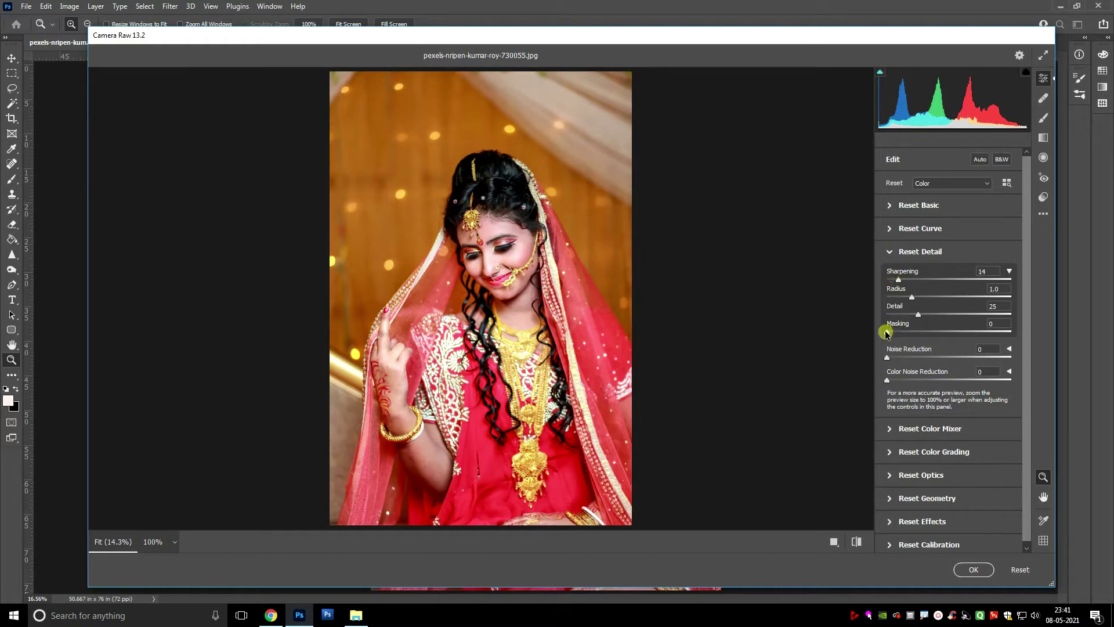
pyautogui.moveTo(887, 332); pyautogui.dragTo(963, 332)
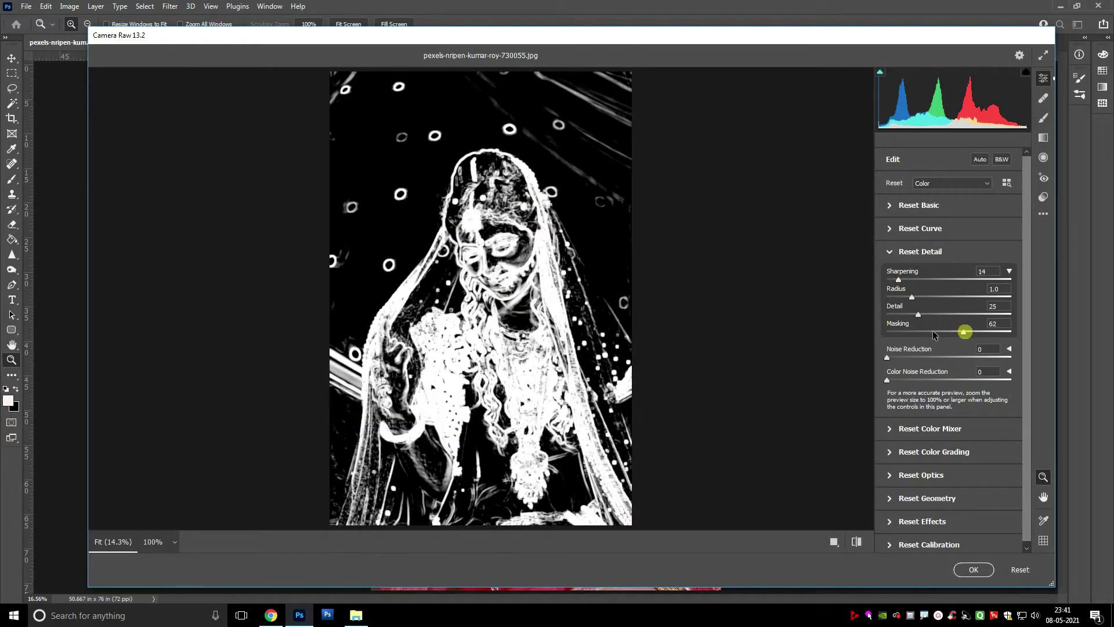
pyautogui.click(551, 274)
pyautogui.keyDown('alt'); pyautogui.click(551, 274); pyautogui.keyUp('alt')
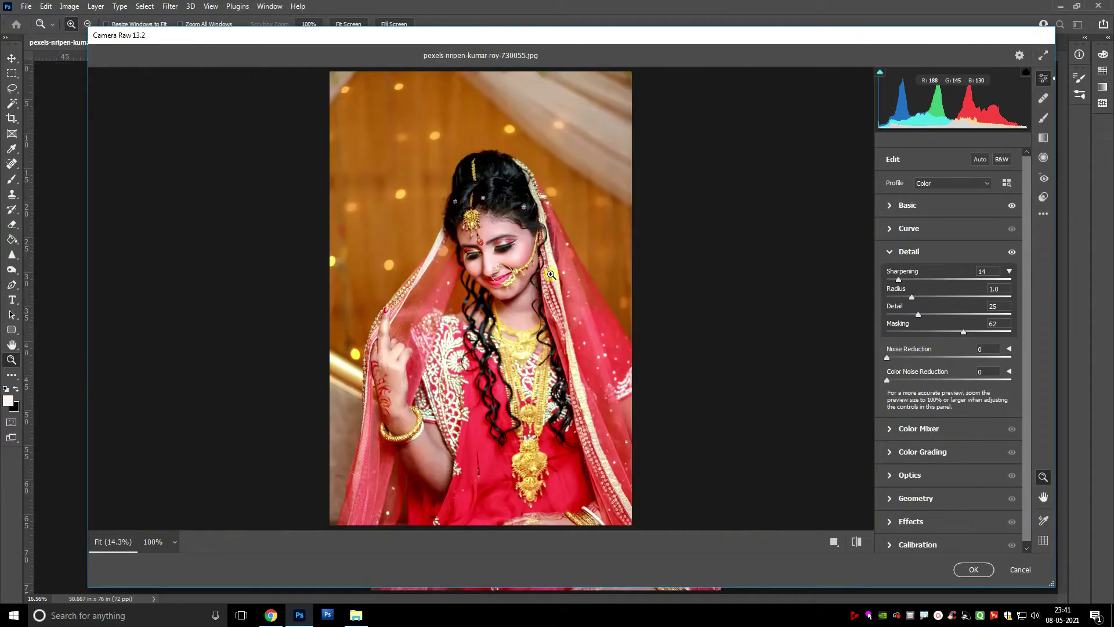
pyautogui.click(894, 253)
pyautogui.click(931, 278)
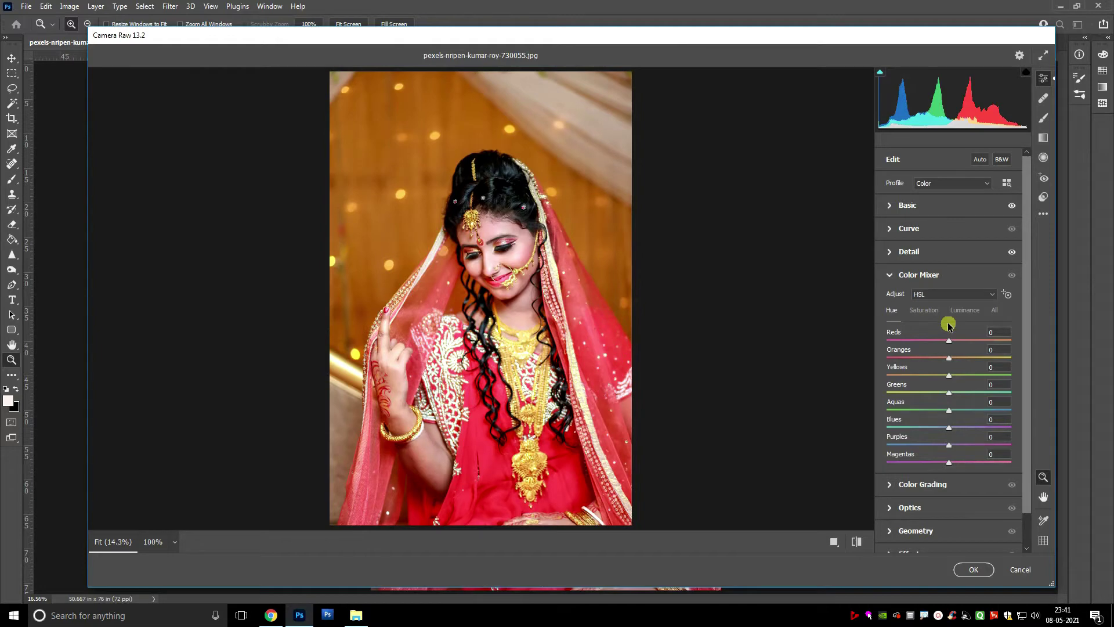
# - Try Color Mixer hue shifts of -64 for Oranges and +11 for Yellows, and reset the changed hues
pyautogui.moveTo(954, 360); pyautogui.dragTo(912, 359)
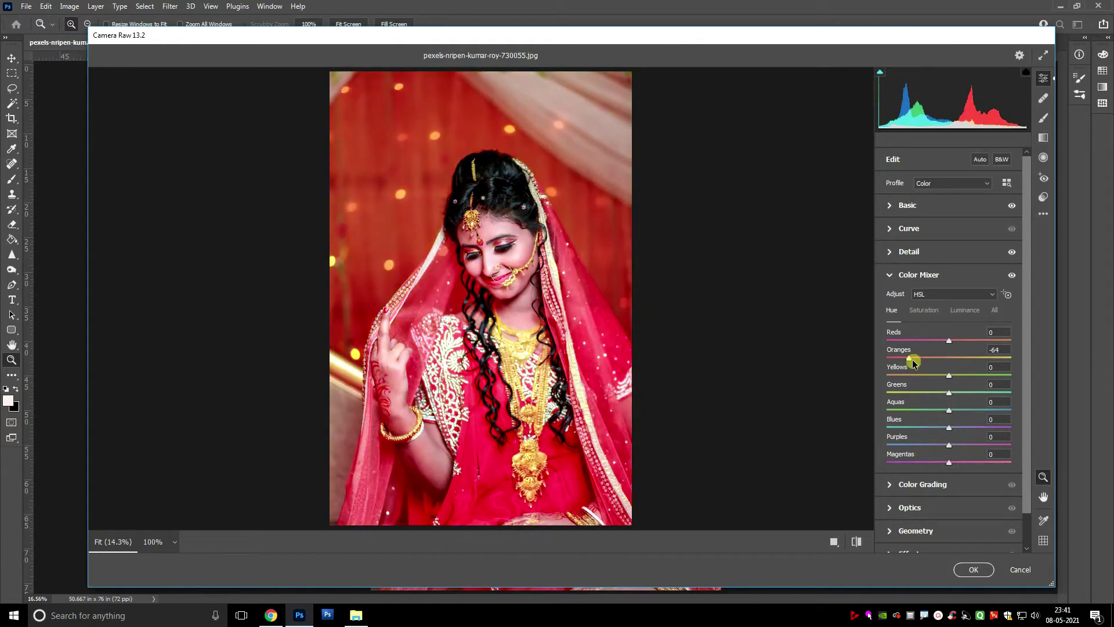
pyautogui.doubleClick(909, 359)
pyautogui.moveTo(950, 392)
pyautogui.mouseDown()
pyautogui.moveTo(894, 390)
pyautogui.moveTo(1112, 379)
pyautogui.moveTo(826, 378)
pyautogui.moveTo(956, 396)
pyautogui.moveTo(955, 374)
pyautogui.mouseUp()
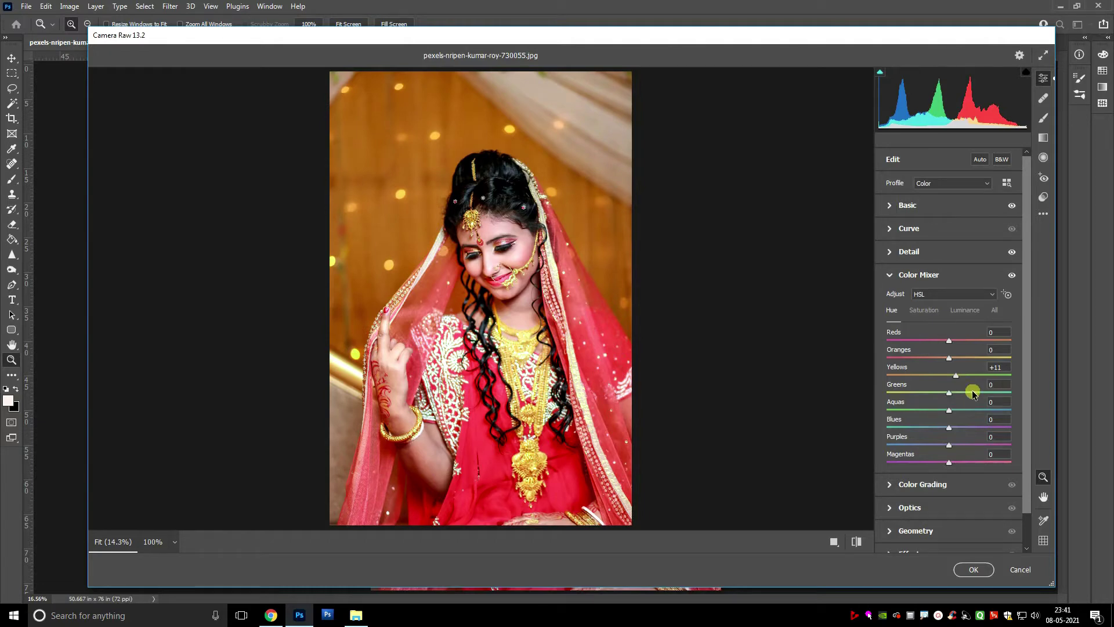
pyautogui.doubleClick(968, 393)
pyautogui.doubleClick(956, 376)
# - Set the Color Mixer hues to Reds +5, Oranges +1, Yellows -19, and the luminance to Reds -21, Oranges +11, Yellows -3
pyautogui.click(964, 310)
pyautogui.moveTo(944, 343)
pyautogui.mouseDown()
pyautogui.moveTo(933, 341)
pyautogui.moveTo(962, 362)
pyautogui.moveTo(933, 376)
pyautogui.moveTo(961, 344)
pyautogui.moveTo(953, 356)
pyautogui.mouseUp()
pyautogui.click(891, 311)
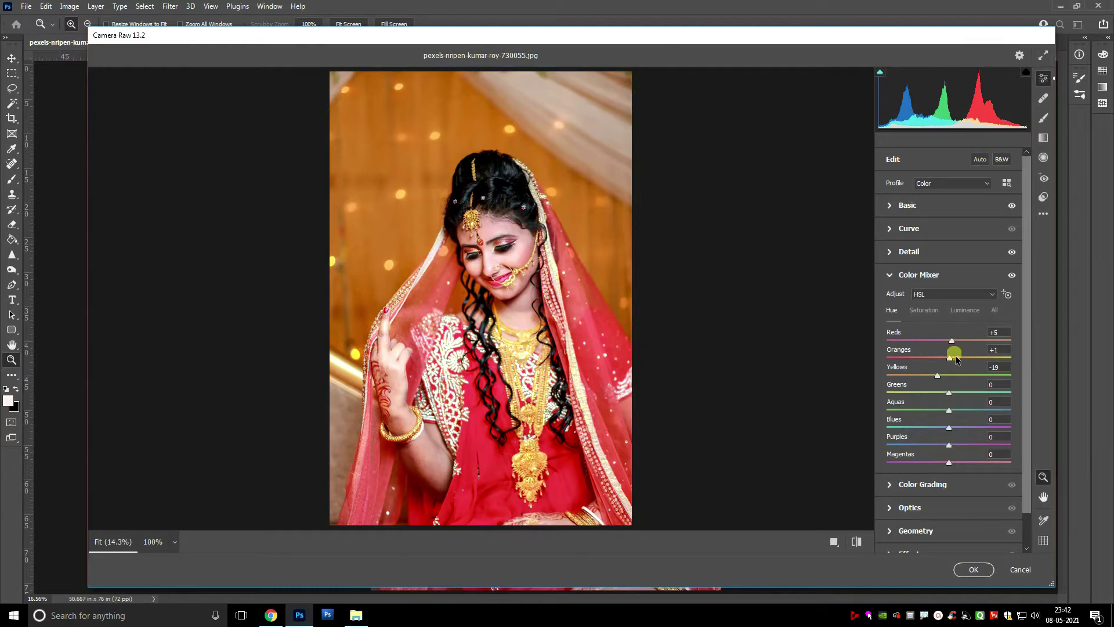
pyautogui.click(964, 312)
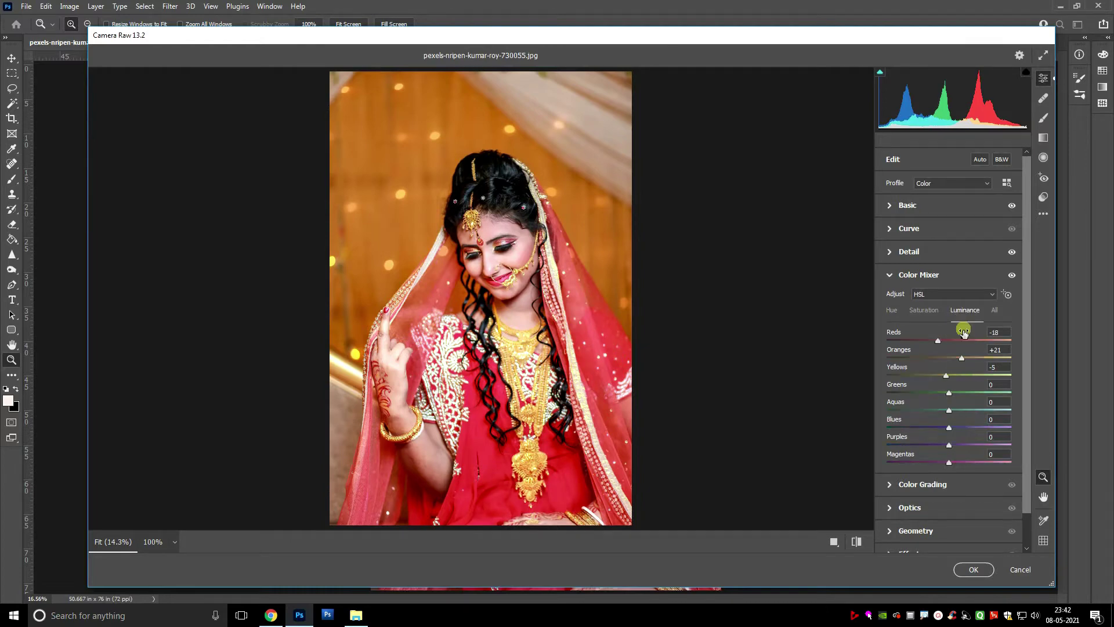
pyautogui.moveTo(932, 339)
pyautogui.mouseDown()
pyautogui.moveTo(974, 356)
pyautogui.moveTo(935, 340)
pyautogui.moveTo(957, 360)
pyautogui.moveTo(936, 343)
pyautogui.mouseUp()
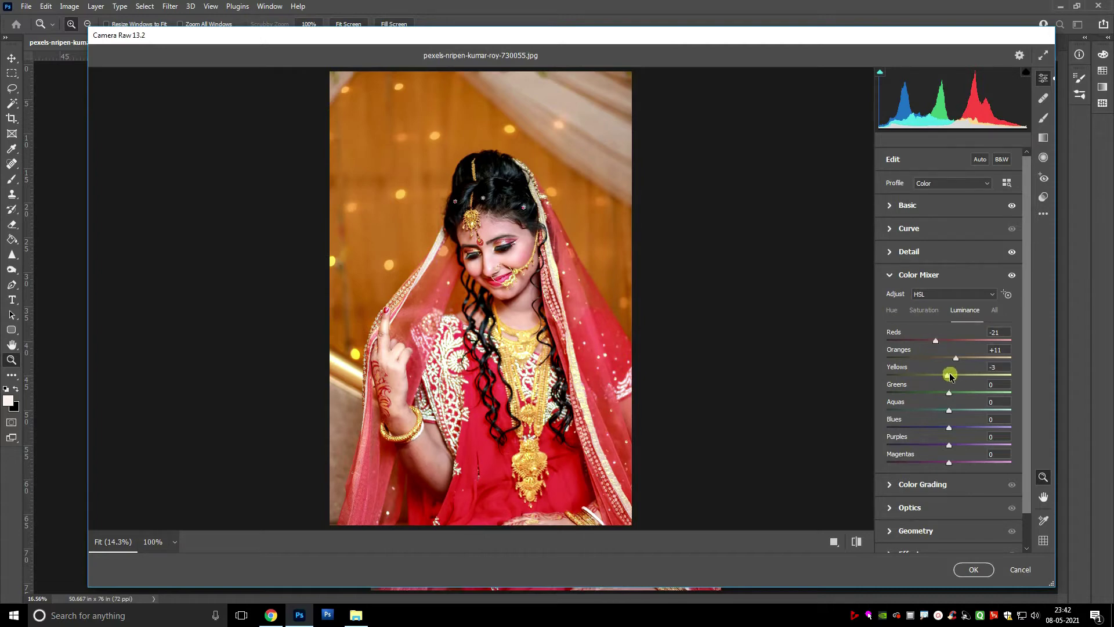
# - Compare the edited photo with its default settings and inspect the bride's face close up at 50%
pyautogui.click(857, 543)
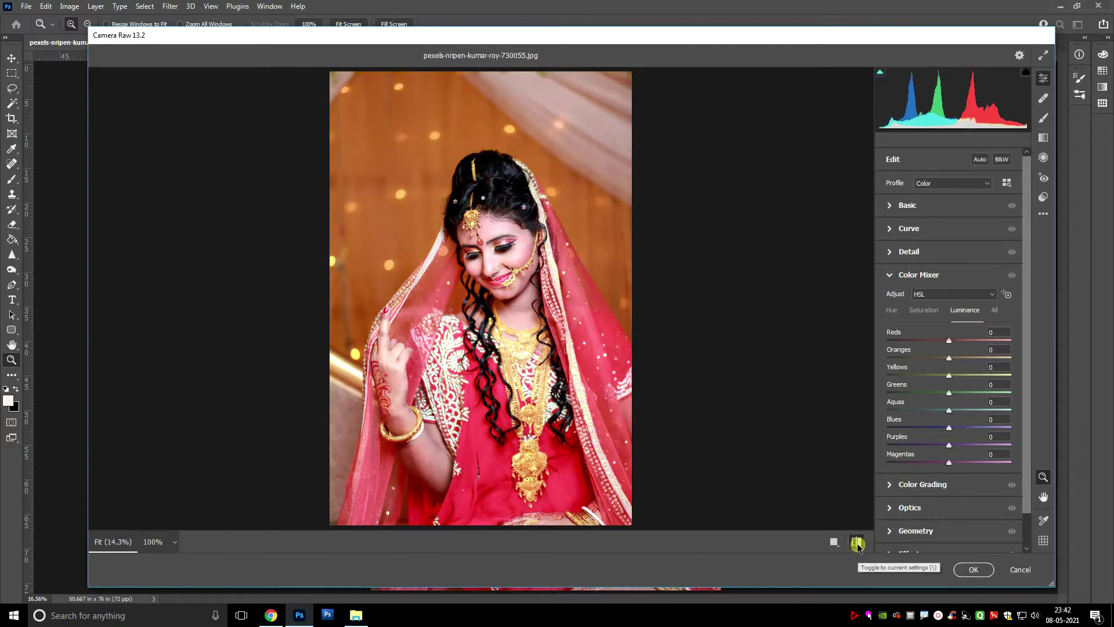
pyautogui.click(857, 543)
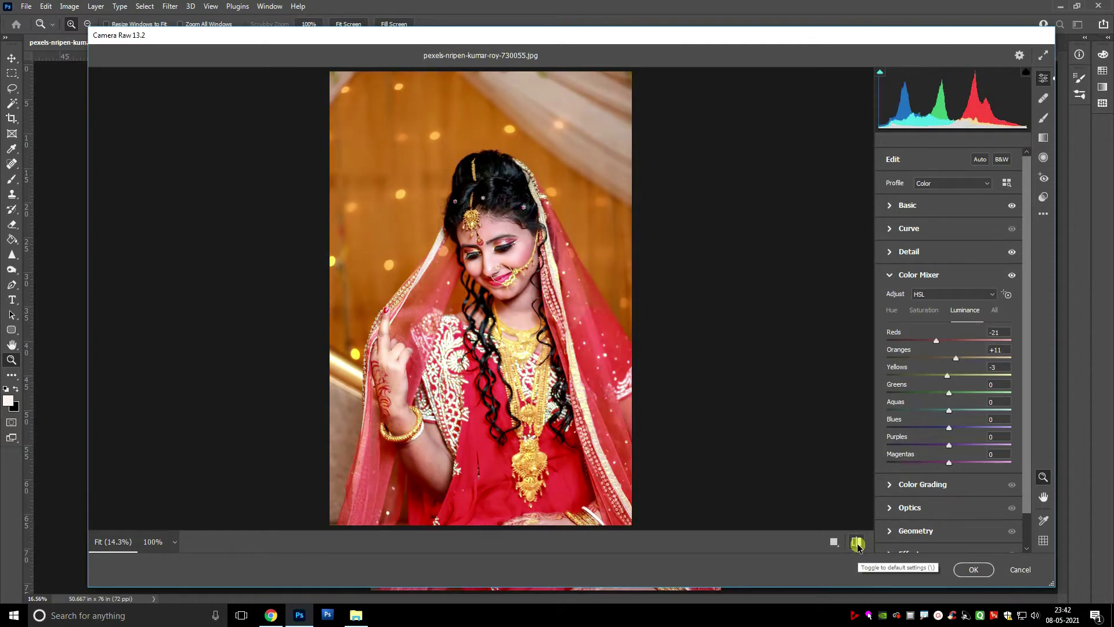
pyautogui.click(514, 273)
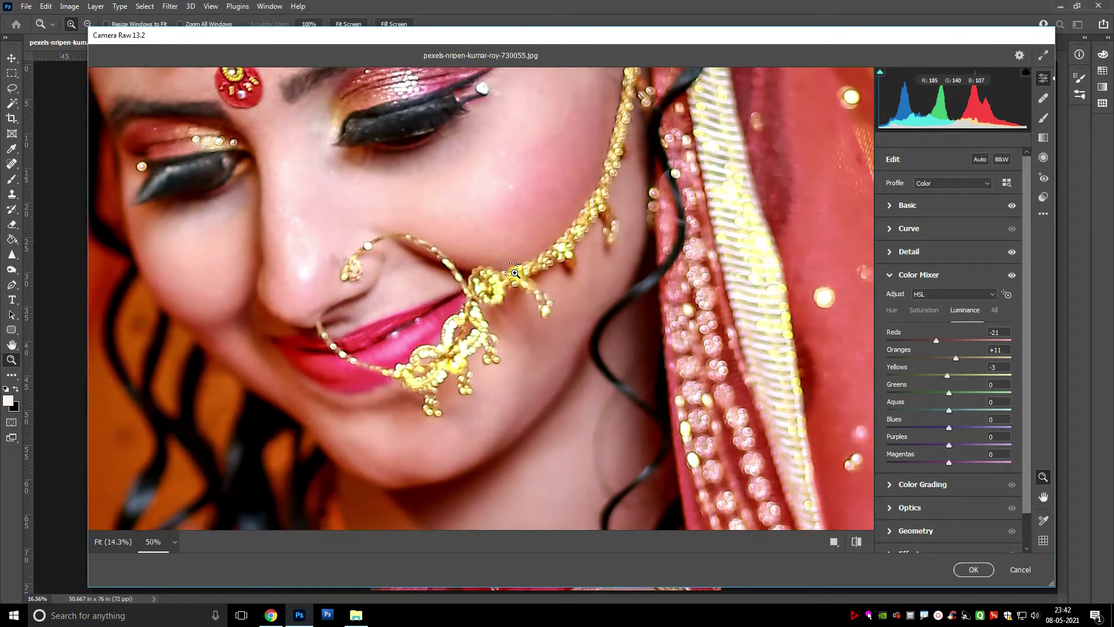
pyautogui.keyDown('alt'); pyautogui.click(515, 273); pyautogui.keyUp('alt')
pyautogui.keyDown('alt'); pyautogui.click(514, 273); pyautogui.keyUp('alt')
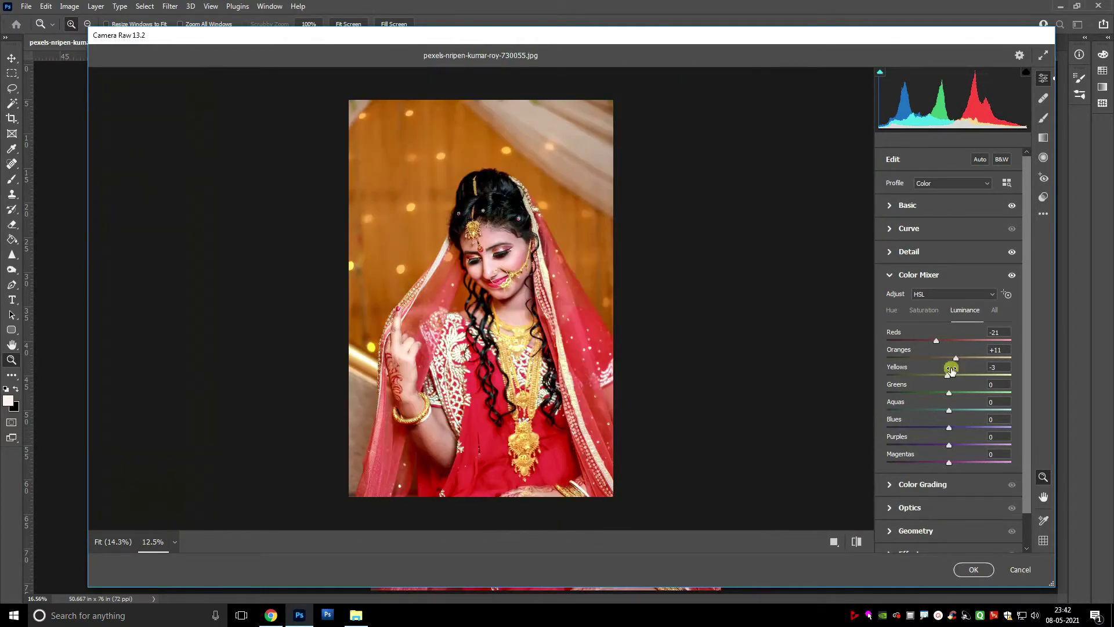
pyautogui.hotkey('ctrl', '0')
# - Set Vibrance to +21 in the Basic adjustments
pyautogui.click(888, 275)
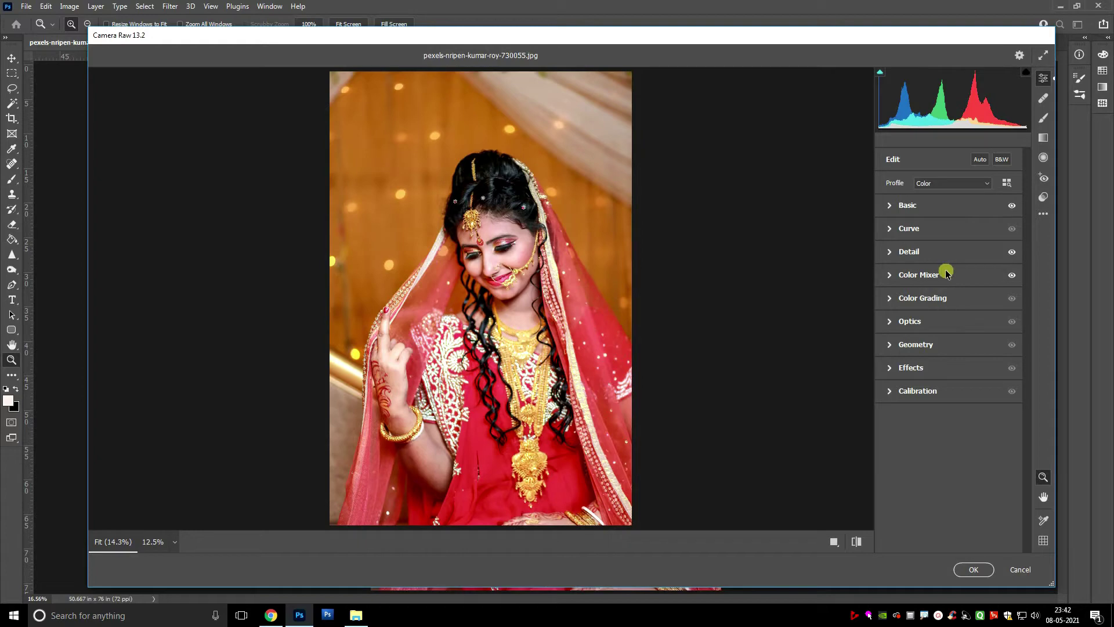
pyautogui.click(921, 214)
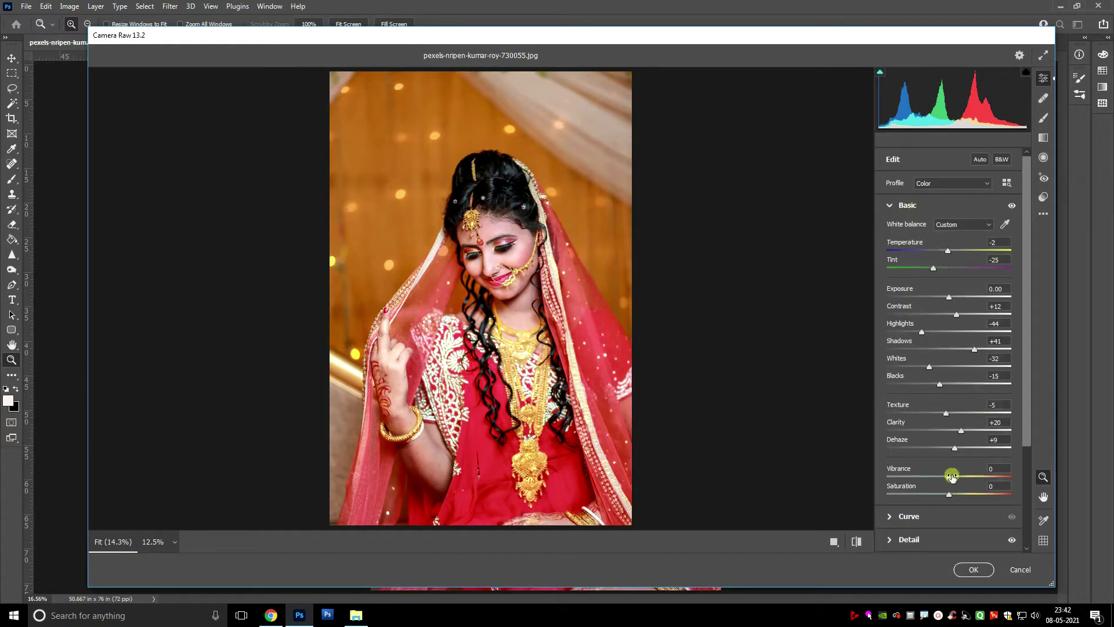
pyautogui.moveTo(959, 477); pyautogui.dragTo(962, 478)
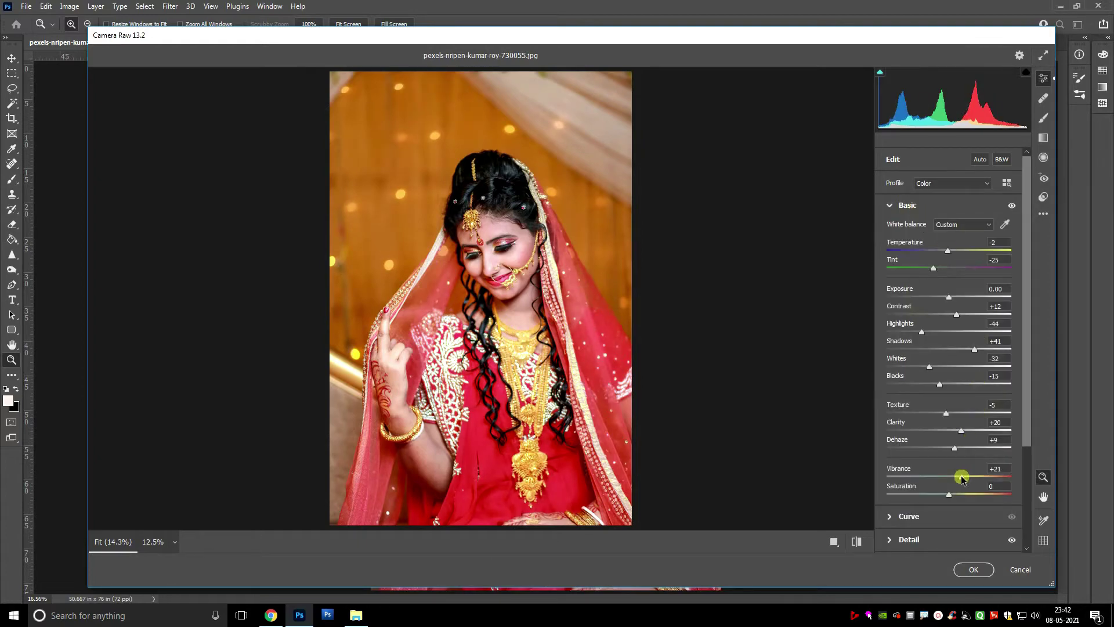
pyautogui.click(888, 205)
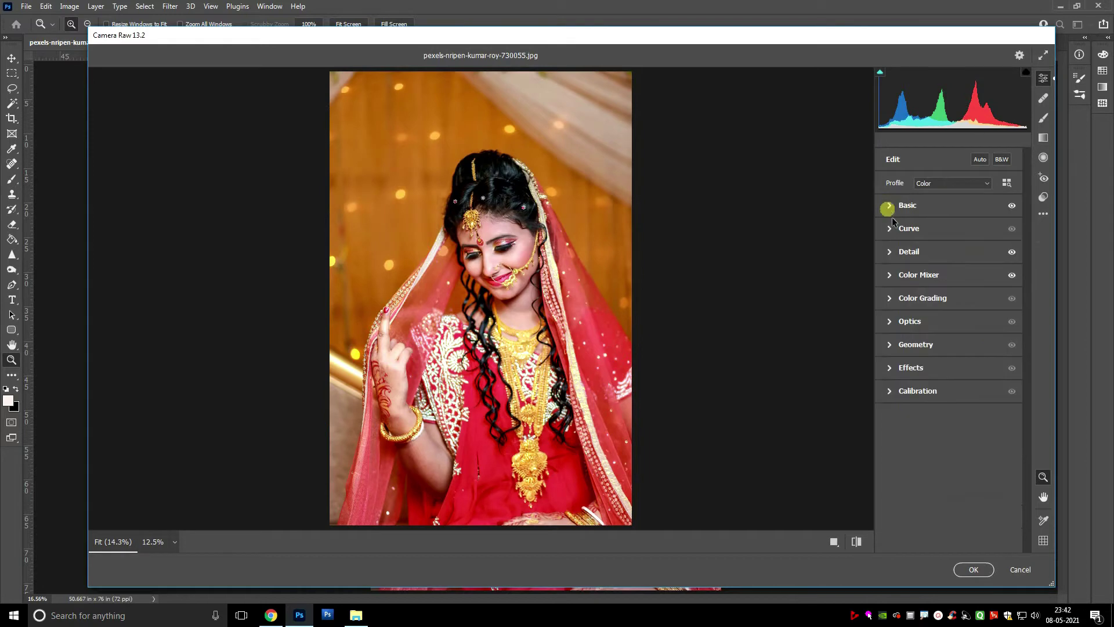
# - Tint the Color Grading shadows with hue 183 and saturation 63, with Blending at 53 and Balance at -13
pyautogui.click(925, 300)
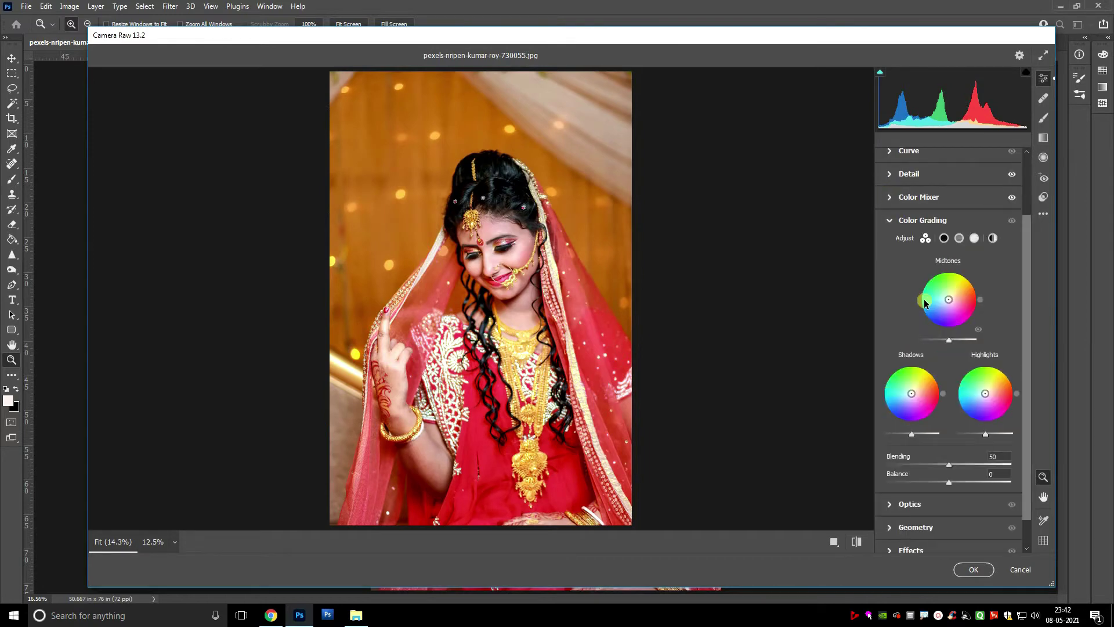
pyautogui.click(944, 238)
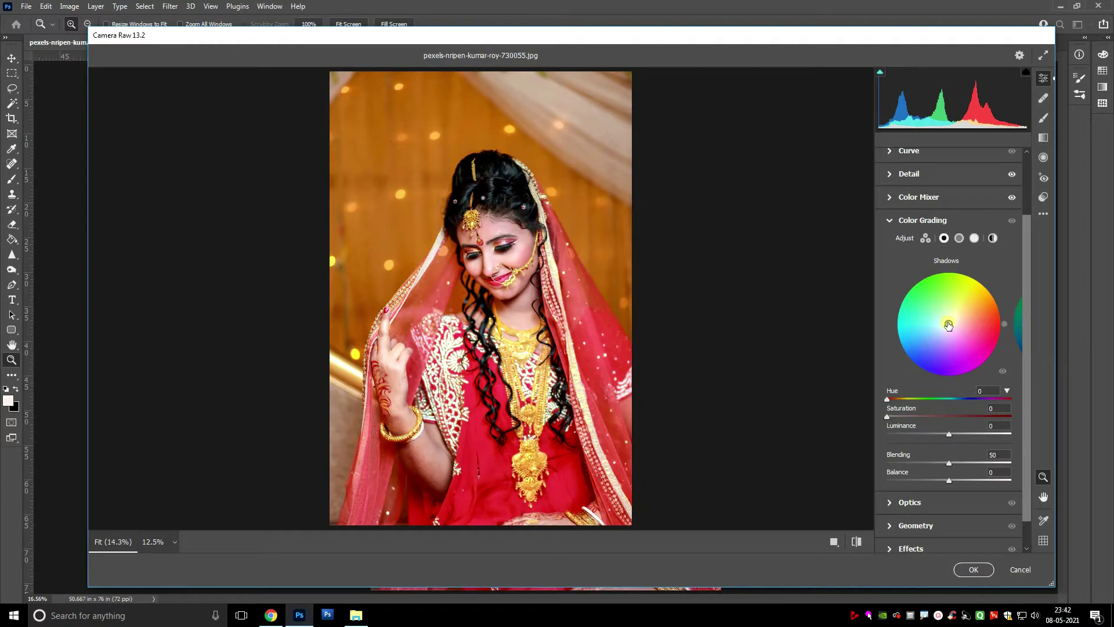
pyautogui.moveTo(948, 325)
pyautogui.mouseDown()
pyautogui.moveTo(918, 323)
pyautogui.moveTo(929, 324)
pyautogui.mouseUp()
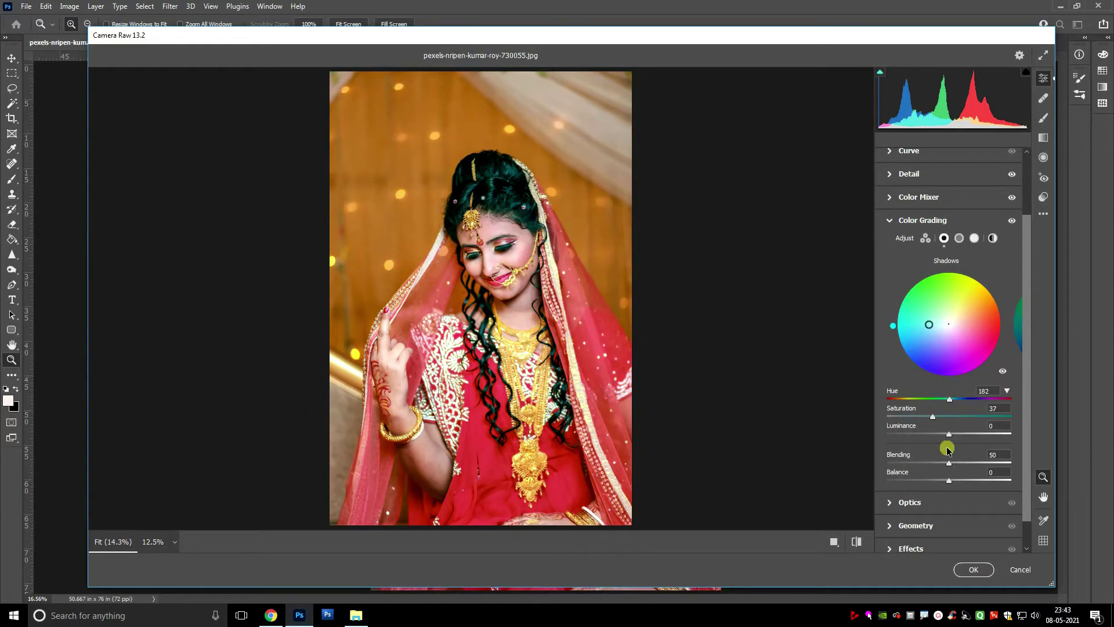
pyautogui.moveTo(949, 463)
pyautogui.mouseDown()
pyautogui.moveTo(997, 462)
pyautogui.moveTo(891, 464)
pyautogui.moveTo(959, 461)
pyautogui.moveTo(952, 478)
pyautogui.moveTo(1032, 480)
pyautogui.moveTo(883, 478)
pyautogui.moveTo(955, 476)
pyautogui.moveTo(940, 480)
pyautogui.mouseUp()
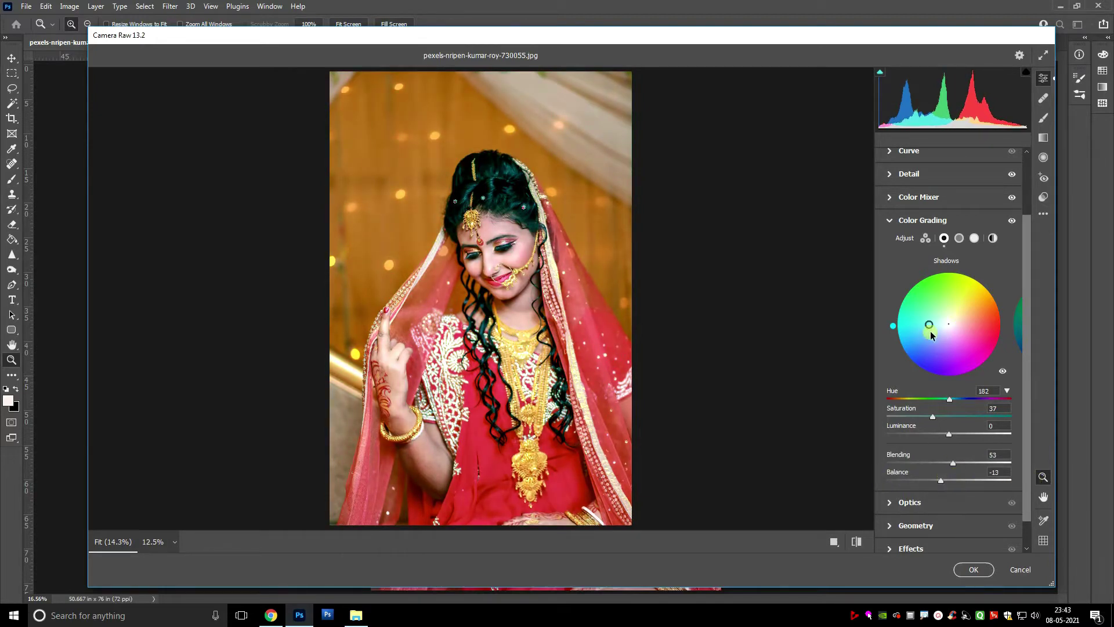
pyautogui.moveTo(931, 331); pyautogui.dragTo(918, 326)
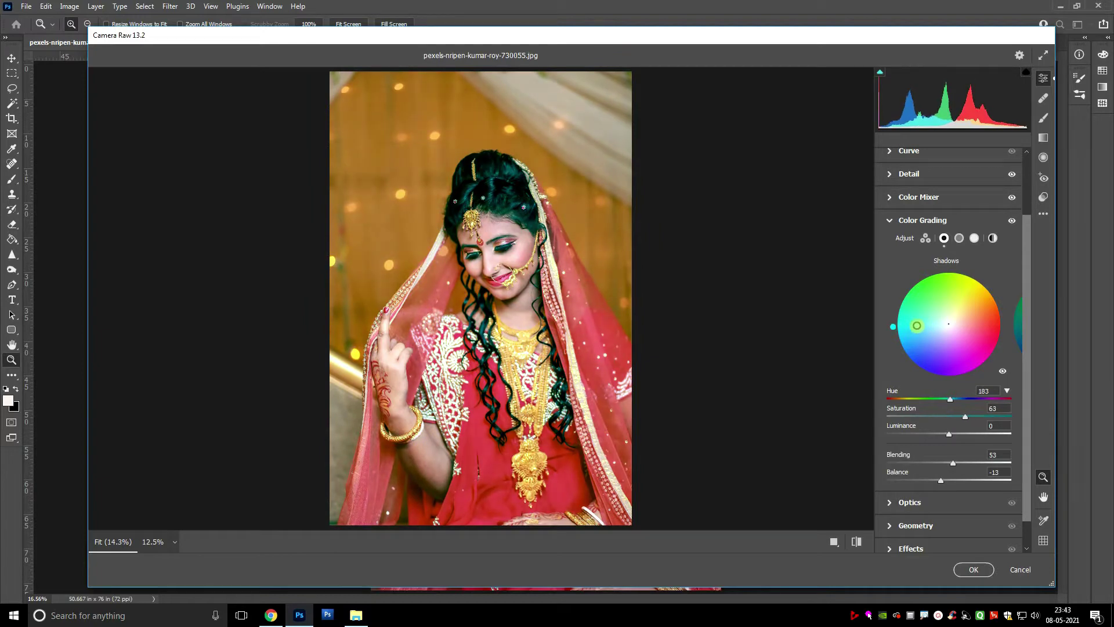
# - Try several midtone tints at closer zoom, ending on hue 78 with saturation 26
pyautogui.click(959, 238)
pyautogui.moveTo(949, 326); pyautogui.dragTo(954, 314)
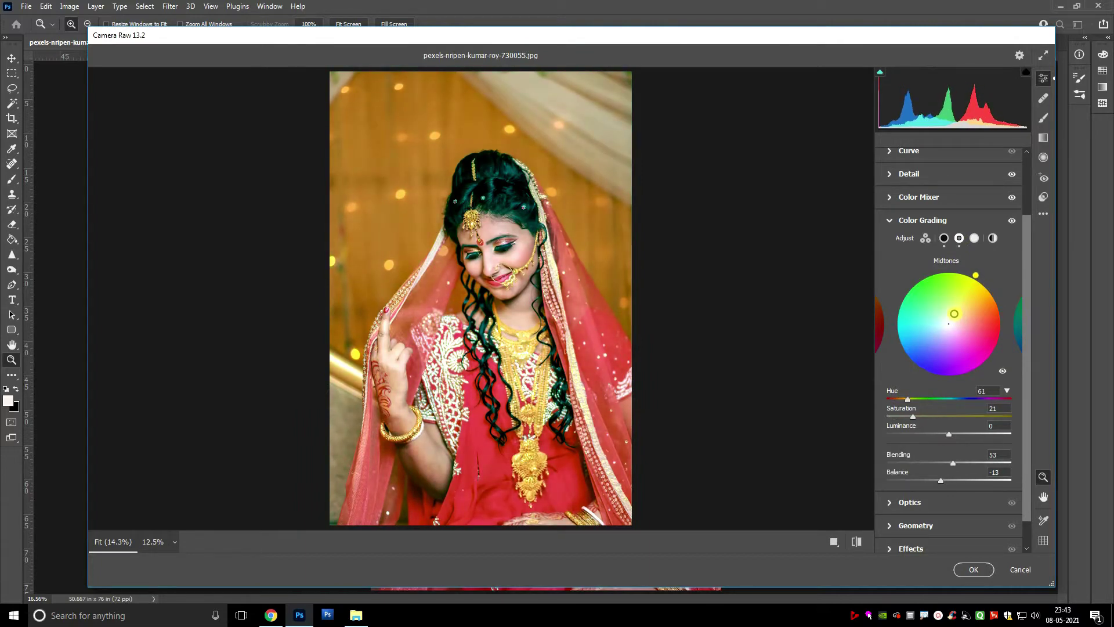
pyautogui.hotkey('ctrl', '+')
pyautogui.click(949, 316)
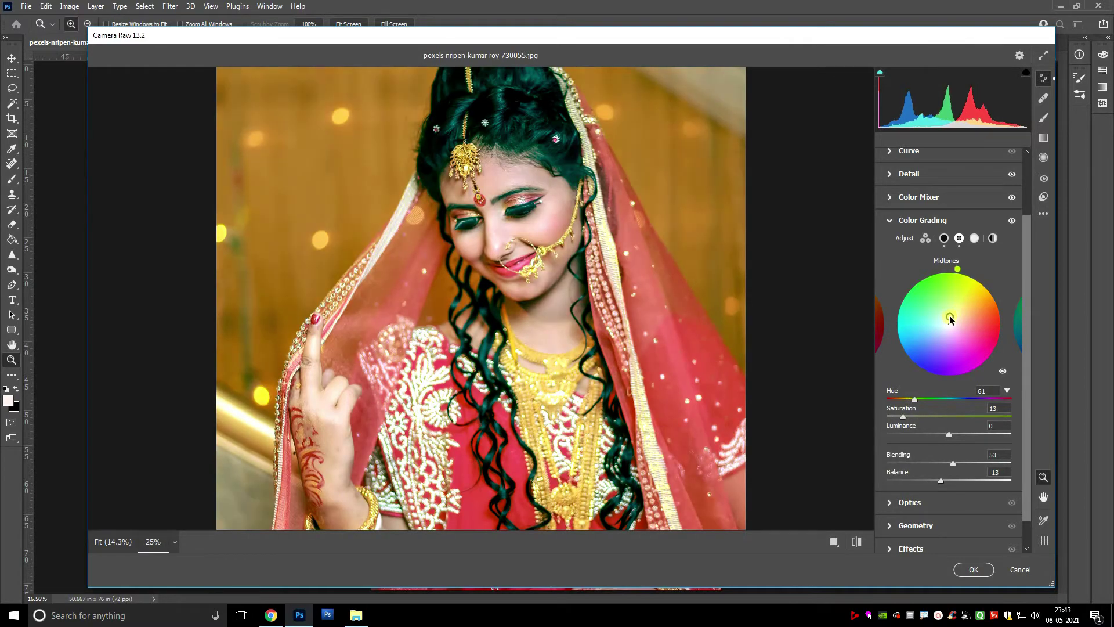
pyautogui.click(962, 319)
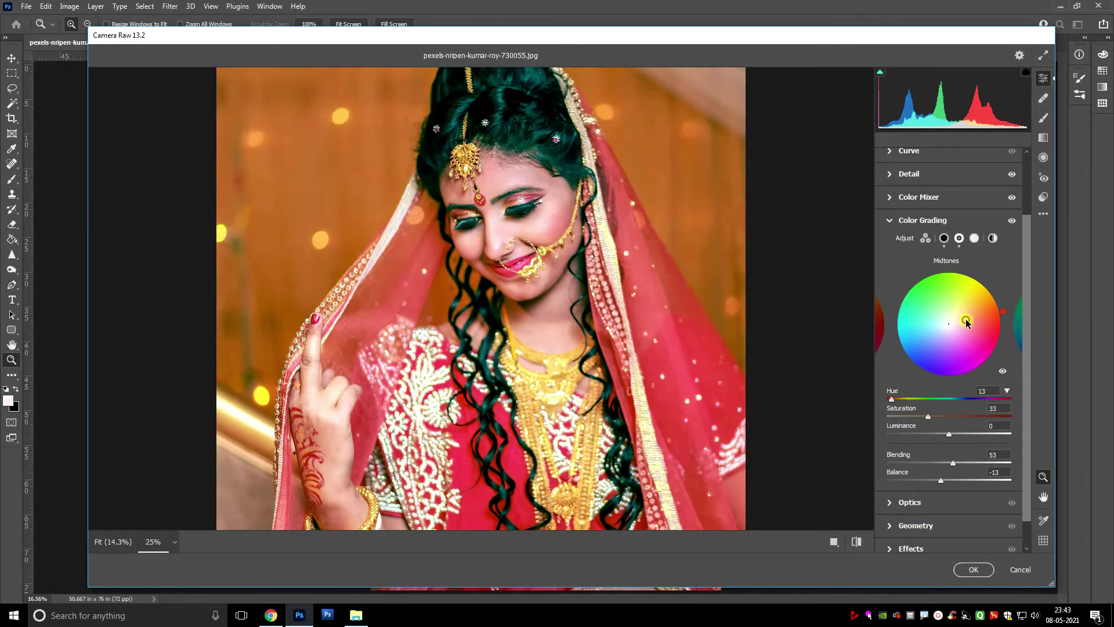
pyautogui.click(952, 309)
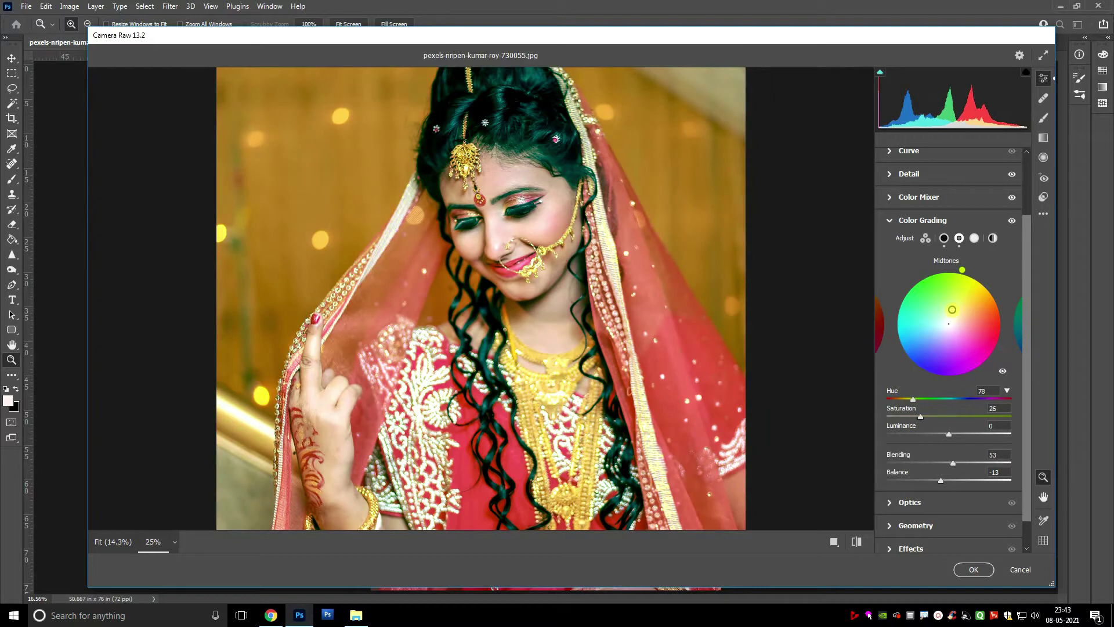
# - Tint the highlights with hue 38 and saturation 24, and adjust the shadows to hue 178 and saturation 27
pyautogui.click(974, 238)
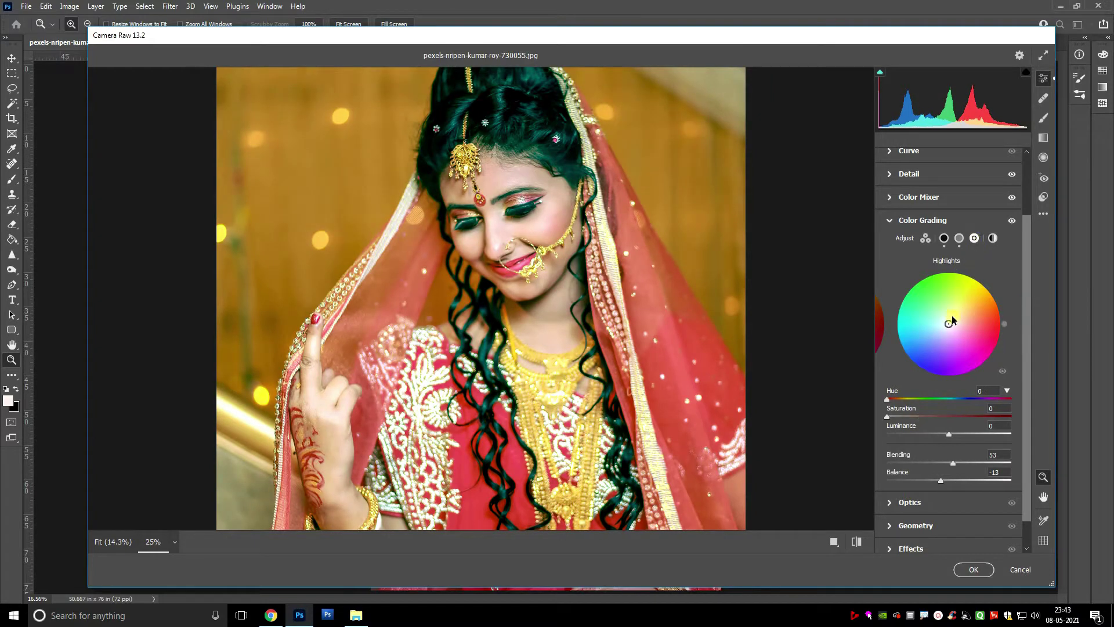
pyautogui.moveTo(952, 315); pyautogui.dragTo(959, 316)
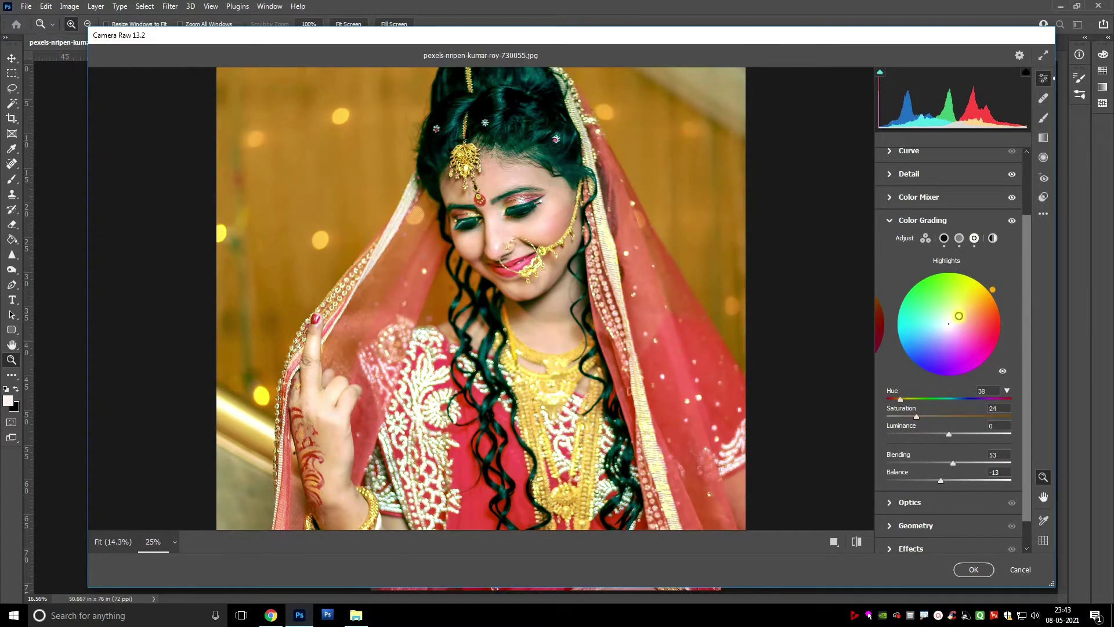
pyautogui.click(944, 238)
pyautogui.click(936, 323)
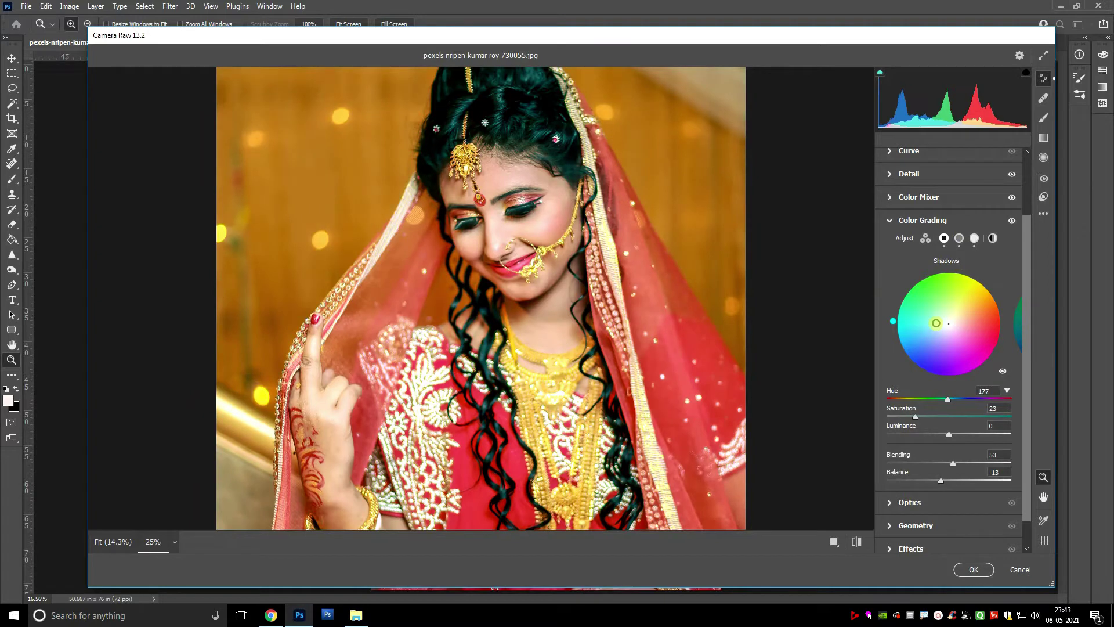
pyautogui.moveTo(936, 323); pyautogui.dragTo(933, 323)
# - Set the midtones to hue 48 and saturation 14, and raise Blending to 100
pyautogui.click(959, 238)
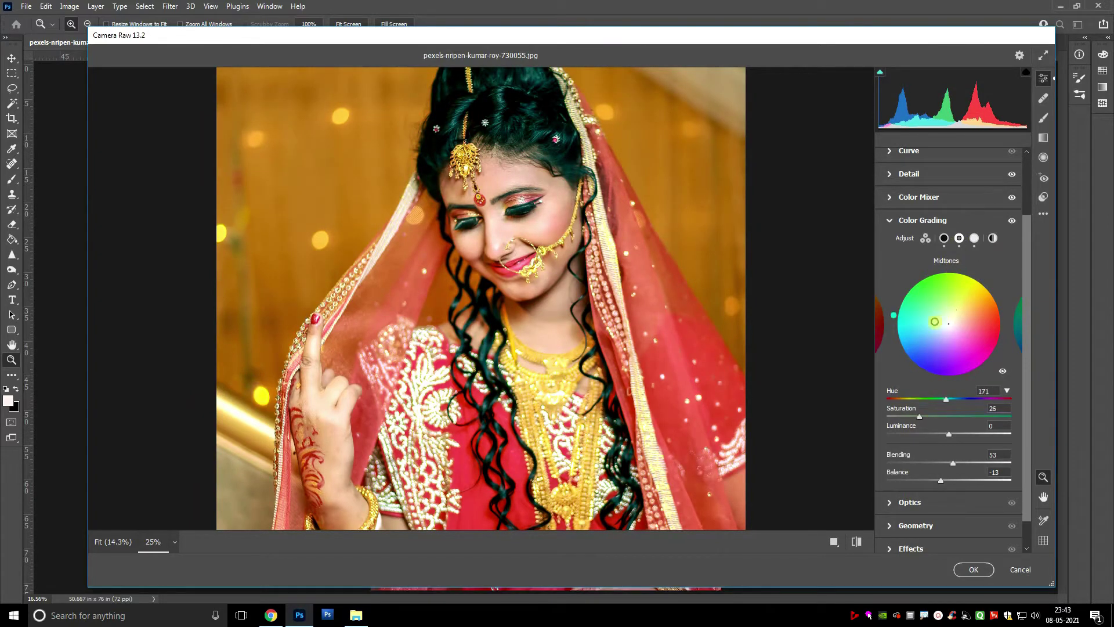
pyautogui.moveTo(935, 322); pyautogui.dragTo(953, 318)
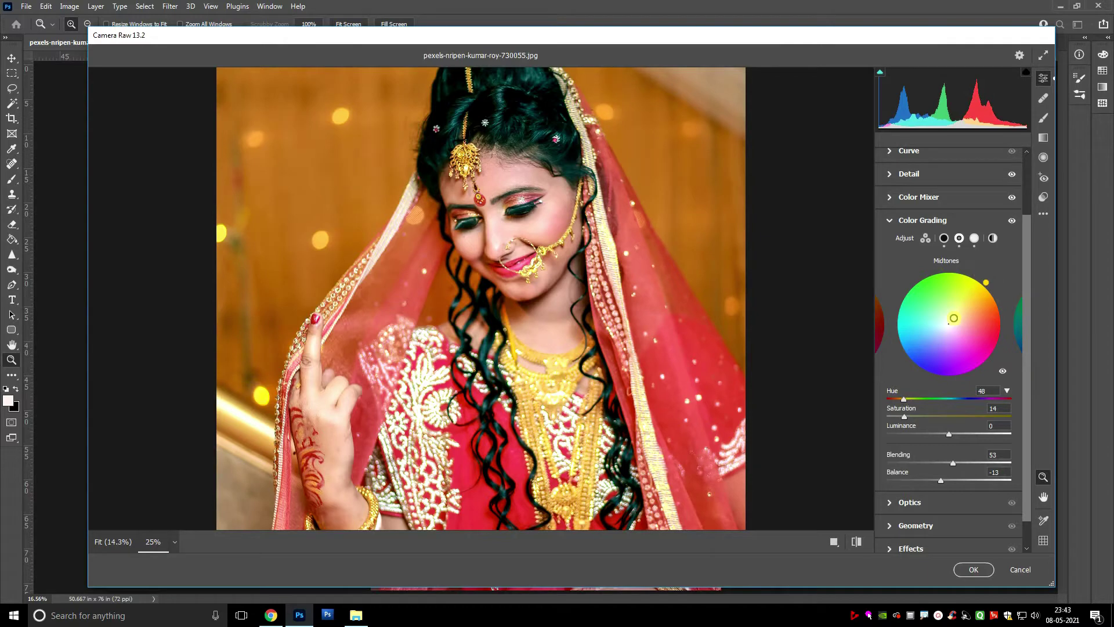
pyautogui.moveTo(957, 462); pyautogui.dragTo(1048, 461)
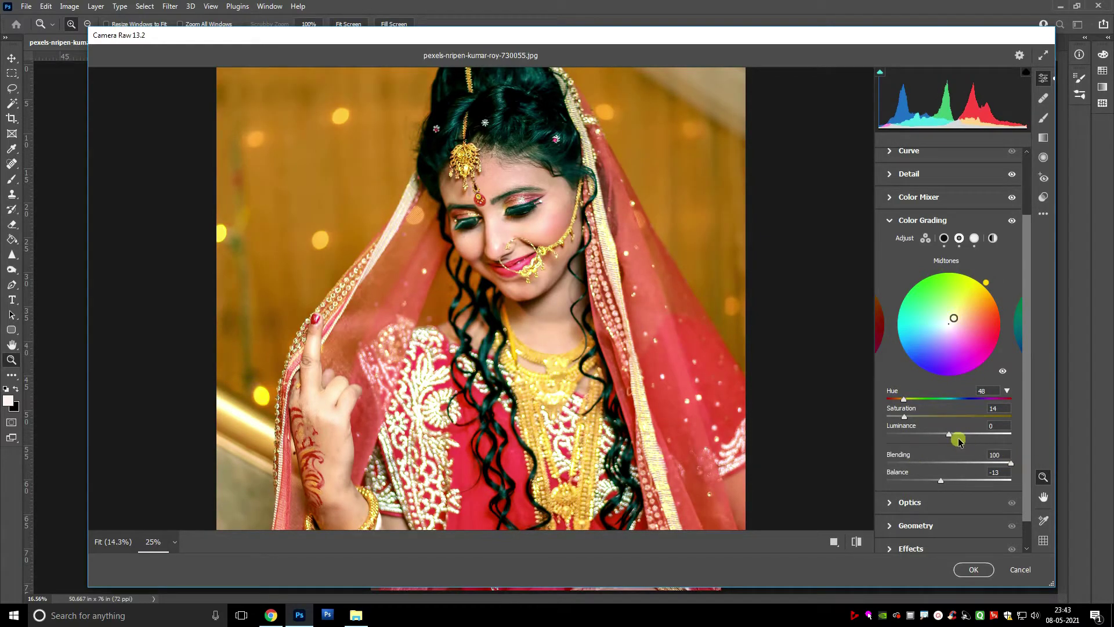
pyautogui.moveTo(950, 434); pyautogui.dragTo(950, 434)
# - Give the whole photo a Global color grade with hue 24 and saturation 13
pyautogui.click(993, 238)
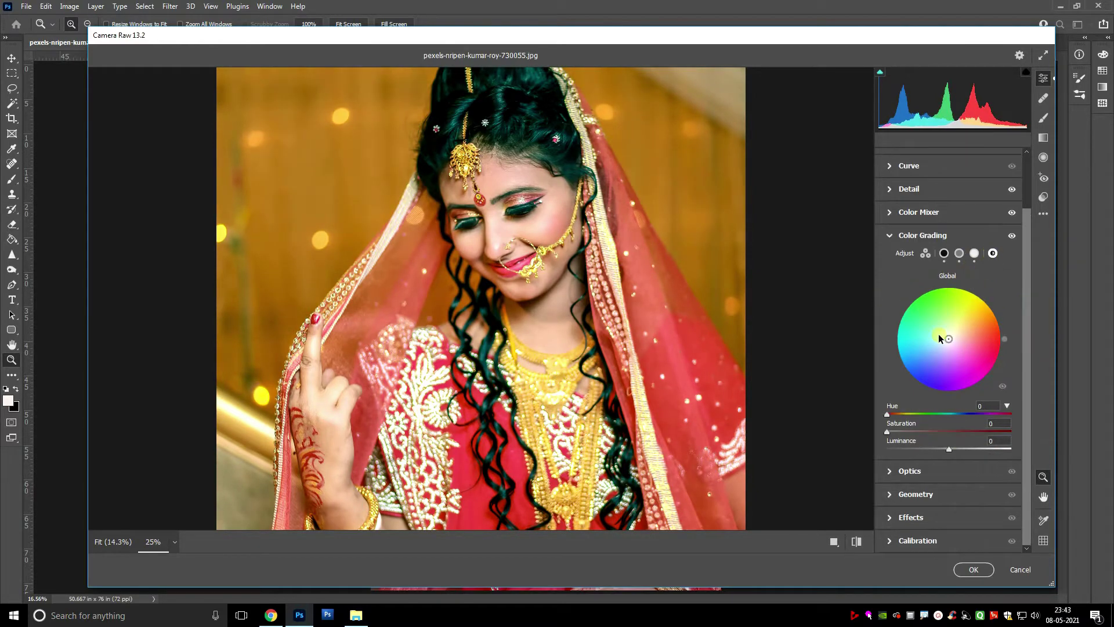
pyautogui.moveTo(936, 341)
pyautogui.mouseDown()
pyautogui.moveTo(940, 332)
pyautogui.moveTo(949, 342)
pyautogui.mouseUp()
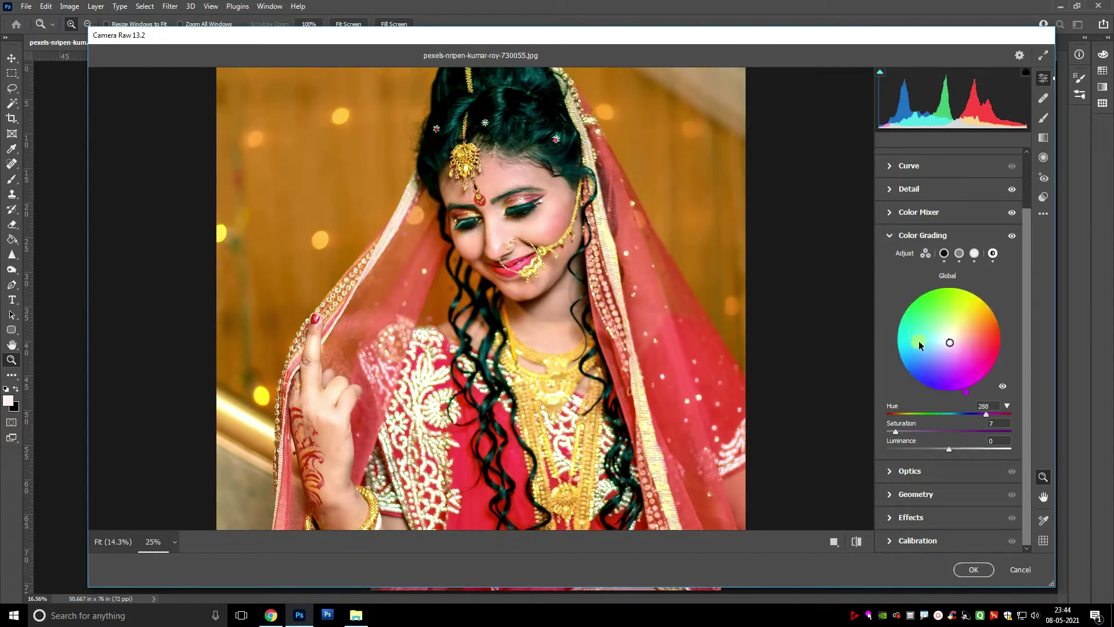
pyautogui.click(953, 331)
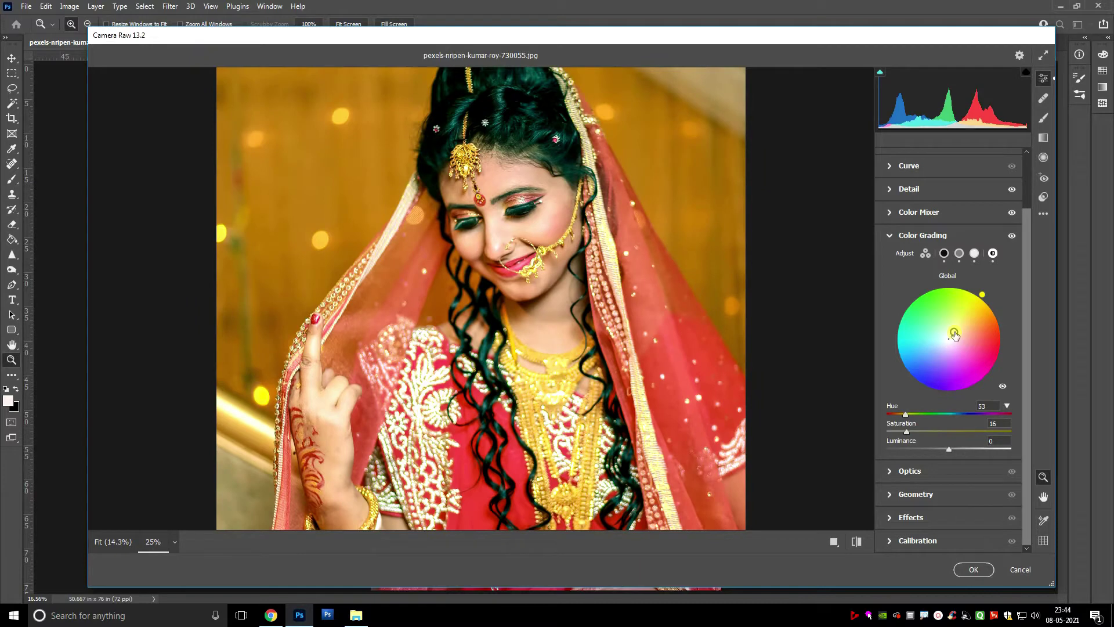
pyautogui.moveTo(955, 338); pyautogui.dragTo(957, 340)
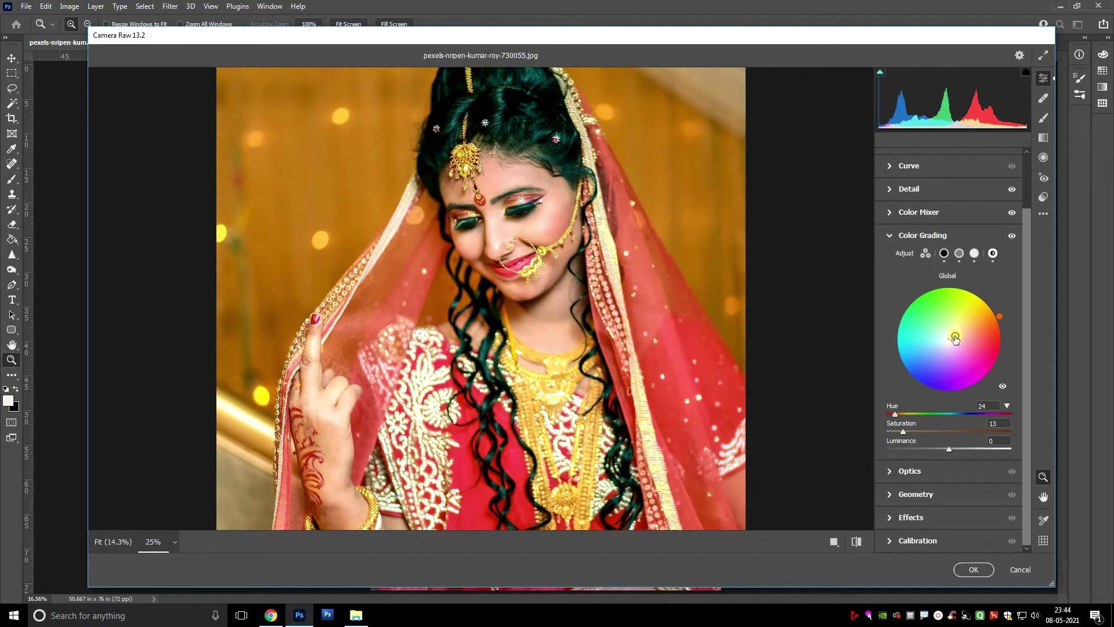
pyautogui.keyDown('alt'); pyautogui.click(592, 308); pyautogui.keyUp('alt')
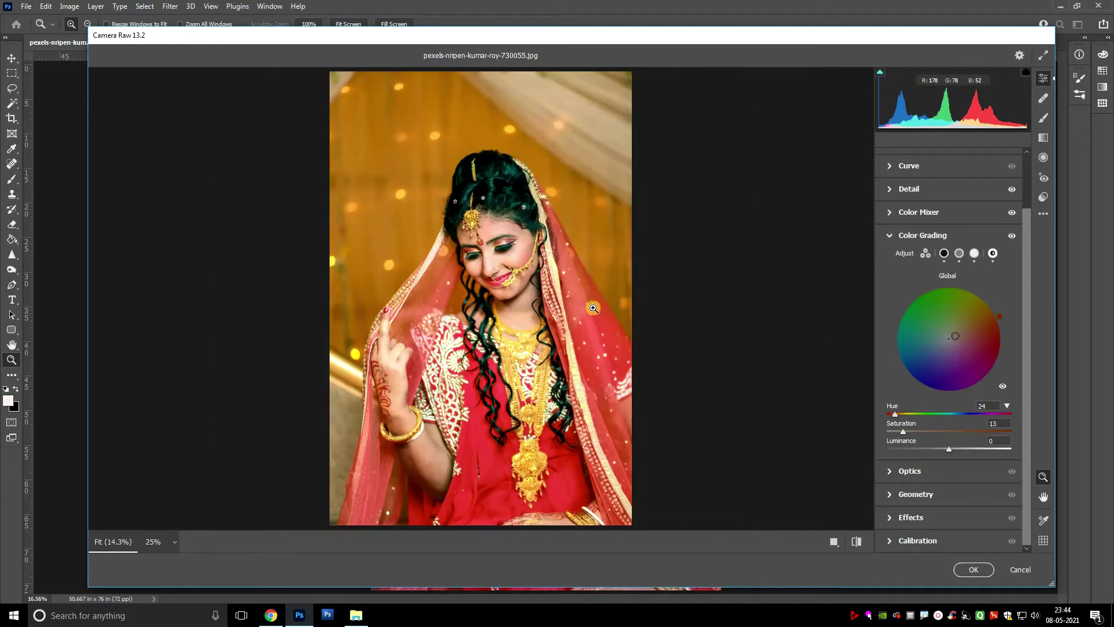
# - Change the highlights tint to hue 54 and saturation 18, and slightly readjust the Global tint
pyautogui.click(975, 253)
pyautogui.moveTo(948, 335); pyautogui.dragTo(954, 331)
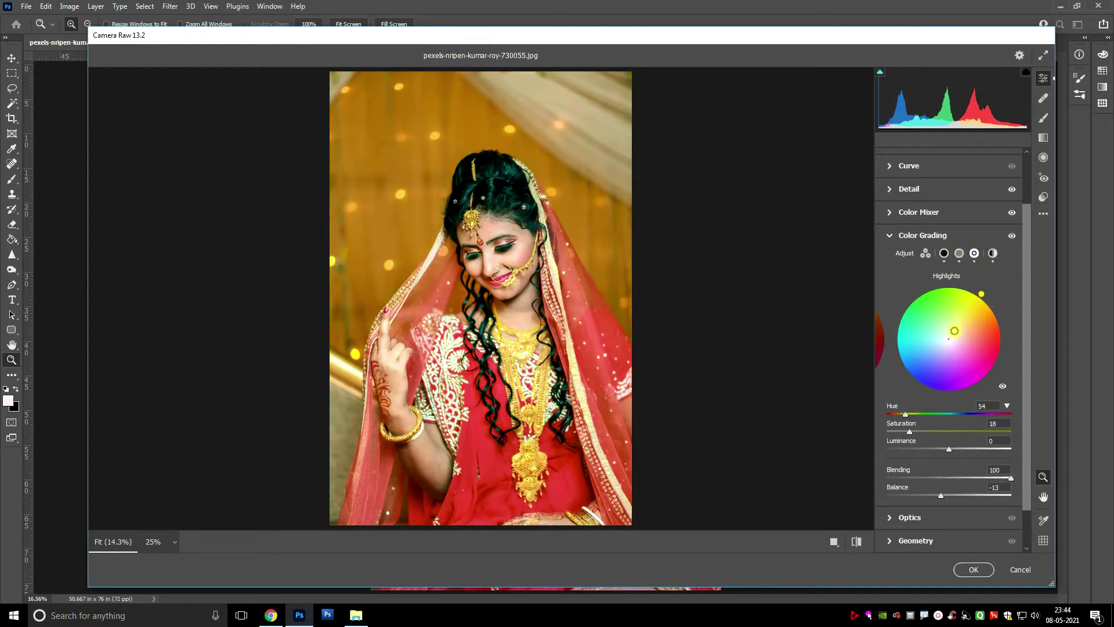
pyautogui.click(993, 253)
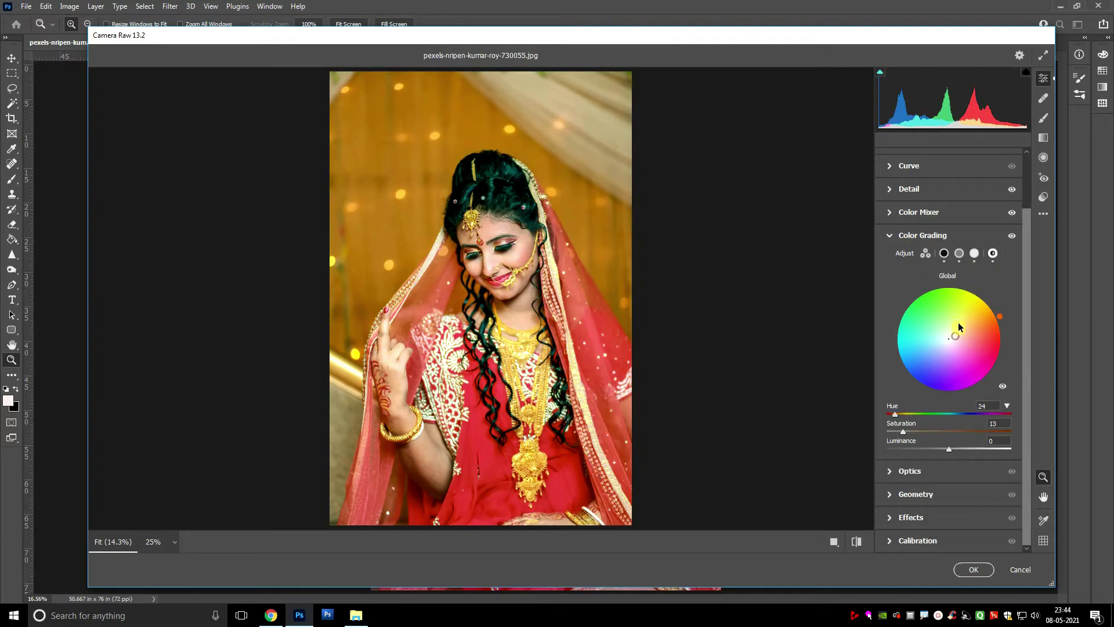
pyautogui.moveTo(957, 329); pyautogui.dragTo(954, 334)
# - Brighten the midtones, set the shadows luminance to -7, slightly darken the highlights, and set Balance to -34
pyautogui.click(926, 253)
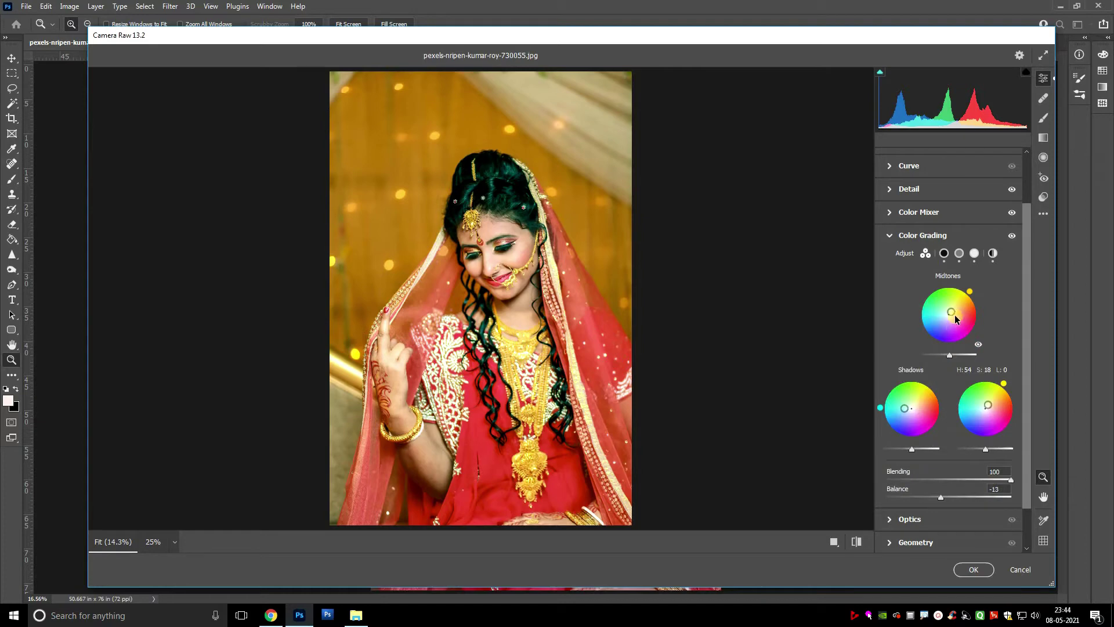
pyautogui.moveTo(950, 357)
pyautogui.mouseDown()
pyautogui.moveTo(973, 355)
pyautogui.moveTo(960, 356)
pyautogui.mouseUp()
pyautogui.moveTo(912, 449)
pyautogui.mouseDown()
pyautogui.moveTo(900, 447)
pyautogui.moveTo(910, 447)
pyautogui.mouseUp()
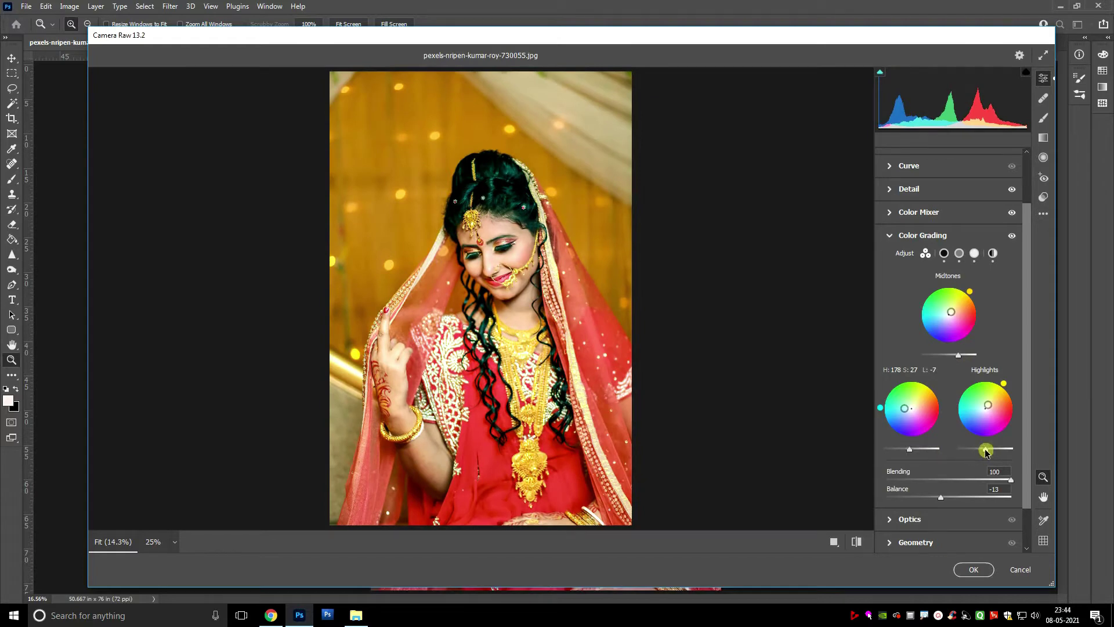
pyautogui.moveTo(985, 449); pyautogui.dragTo(980, 452)
pyautogui.moveTo(955, 491); pyautogui.dragTo(927, 496)
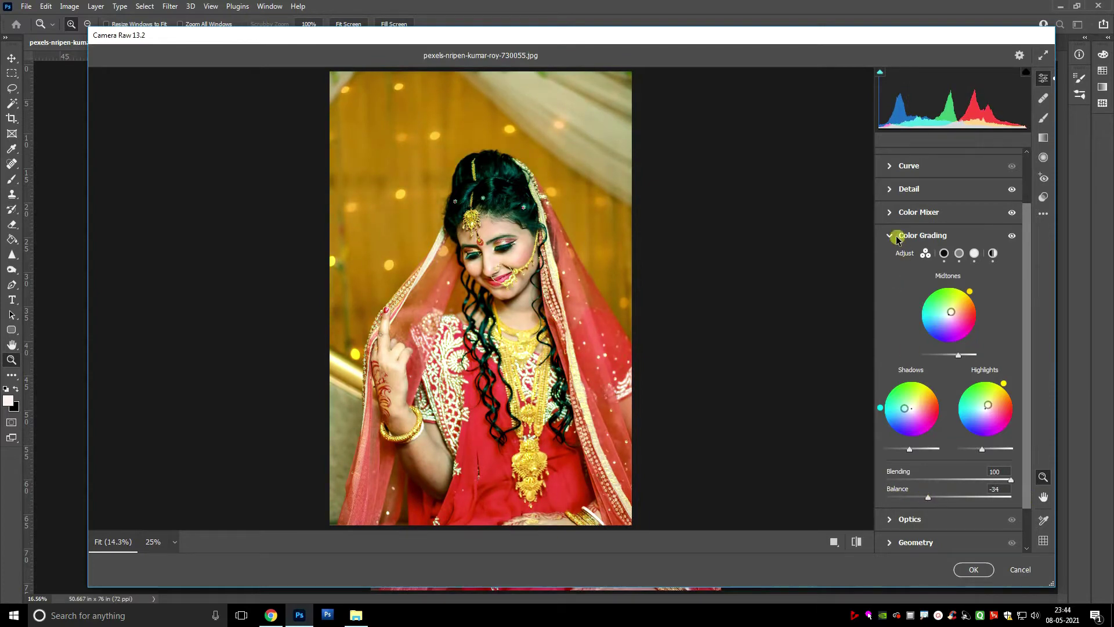
# - Refine the shadows tint to hue 187 and saturation 25, and finish in the full-image view
pyautogui.click(944, 253)
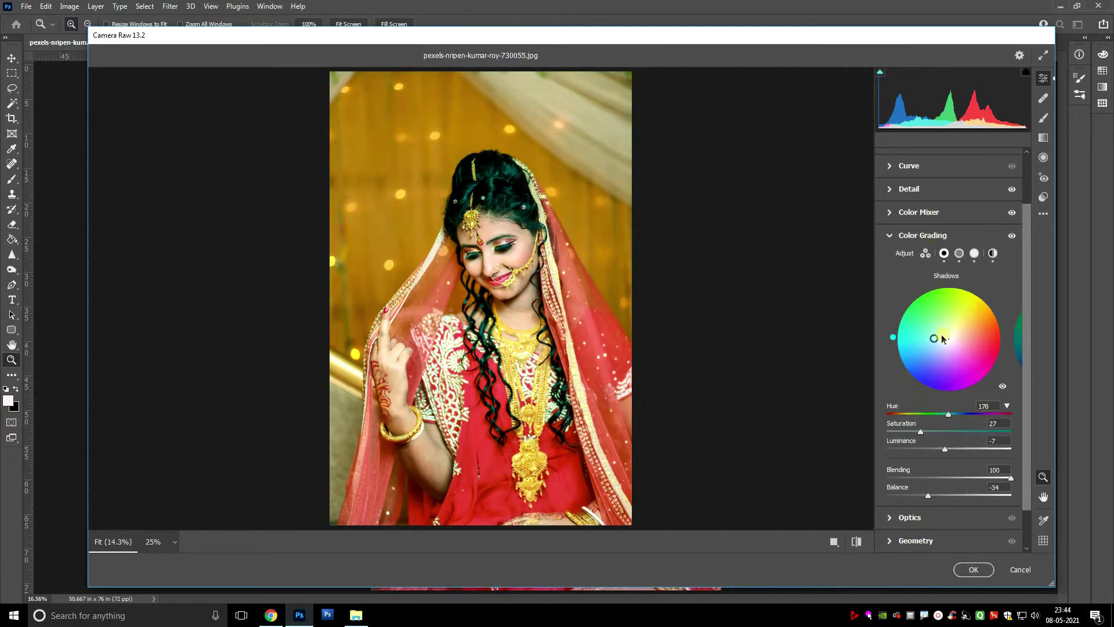
pyautogui.moveTo(943, 351)
pyautogui.mouseDown()
pyautogui.moveTo(916, 348)
pyautogui.moveTo(931, 338)
pyautogui.mouseUp()
pyautogui.click(934, 343)
pyautogui.click(938, 342)
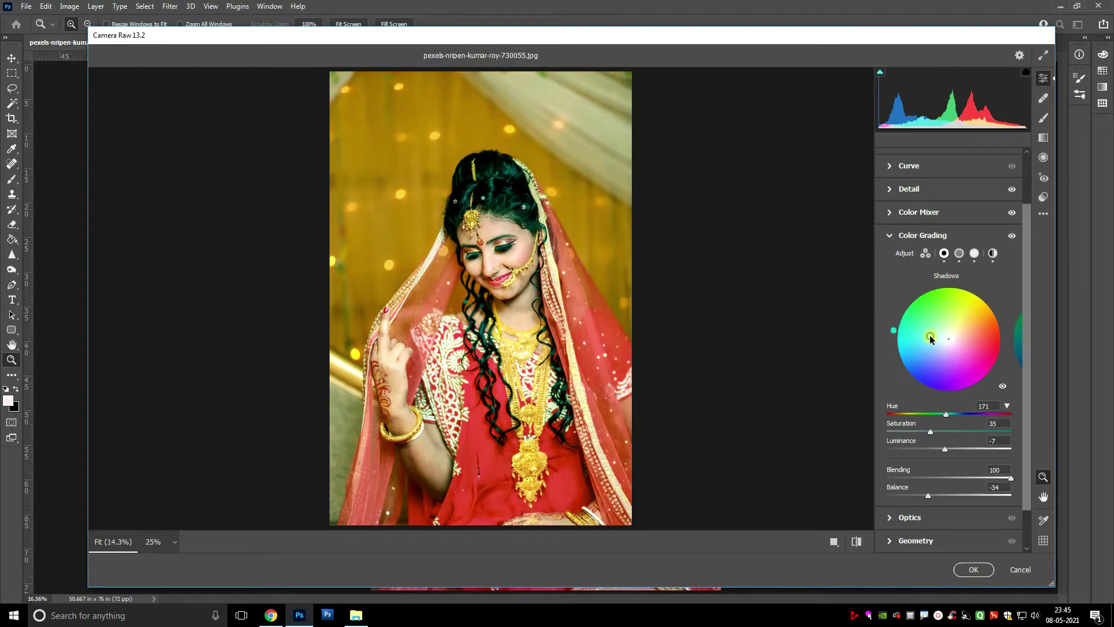
pyautogui.hotkey('ctrl', '+')
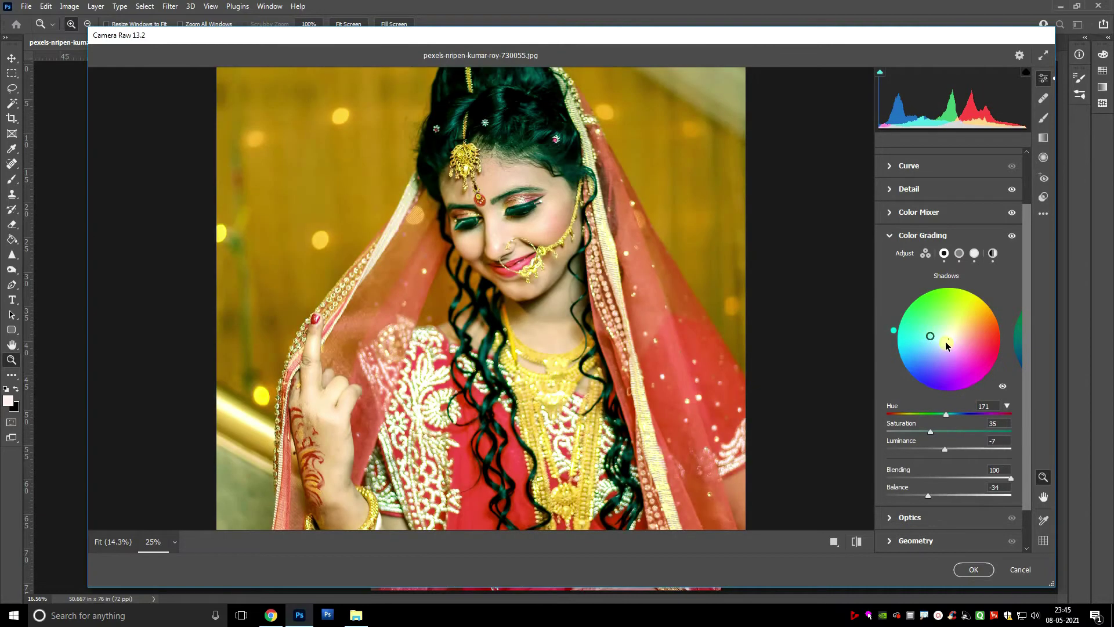
pyautogui.moveTo(942, 335); pyautogui.dragTo(930, 348)
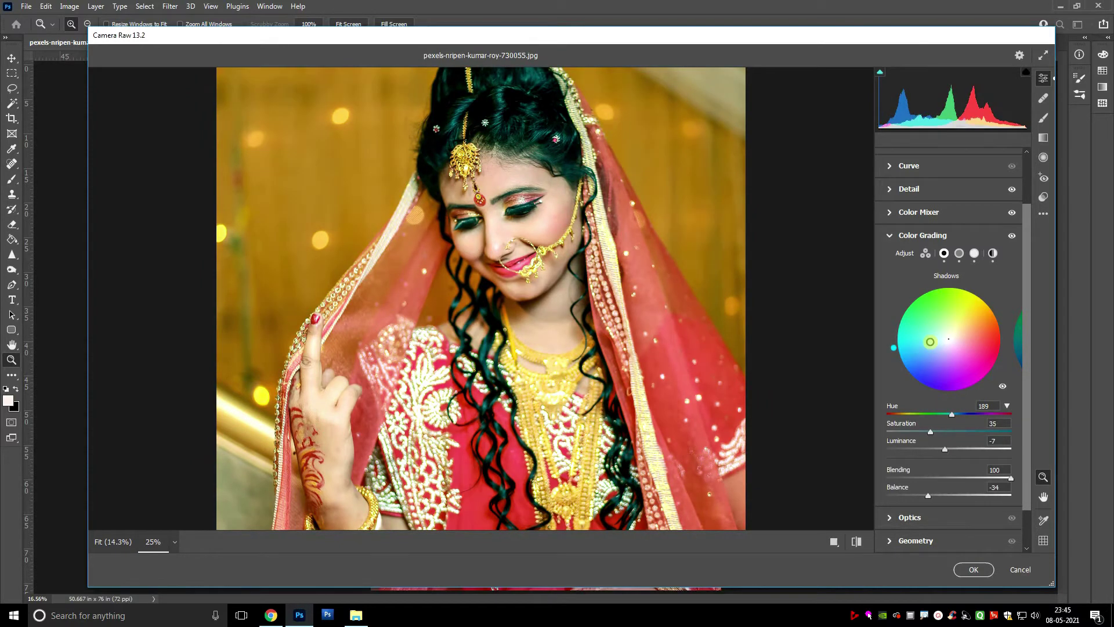
pyautogui.click(934, 341)
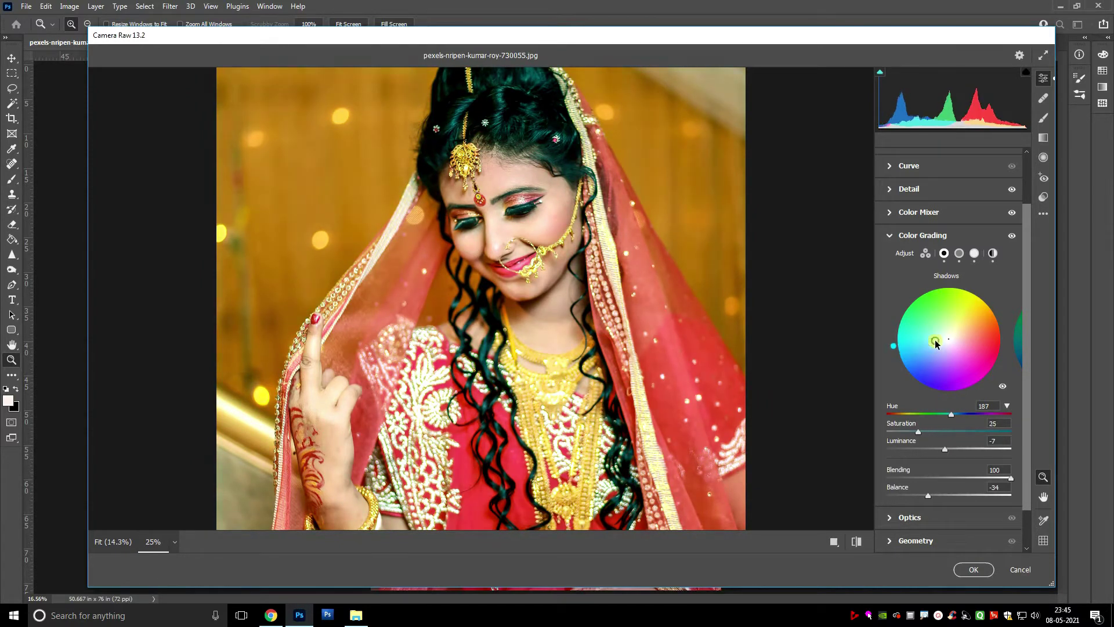
pyautogui.click(890, 235)
pyautogui.keyDown('alt'); pyautogui.click(691, 256); pyautogui.keyUp('alt')
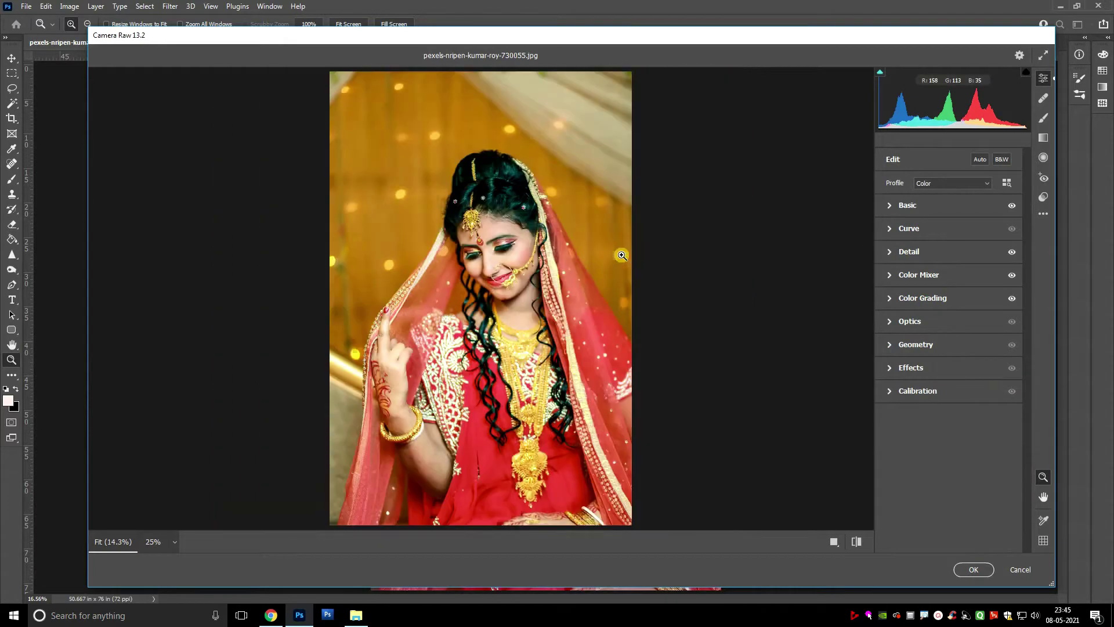
# - Add a vignette of -36 with Midpoint 41, Roundness +17 and Feather 91
pyautogui.click(927, 369)
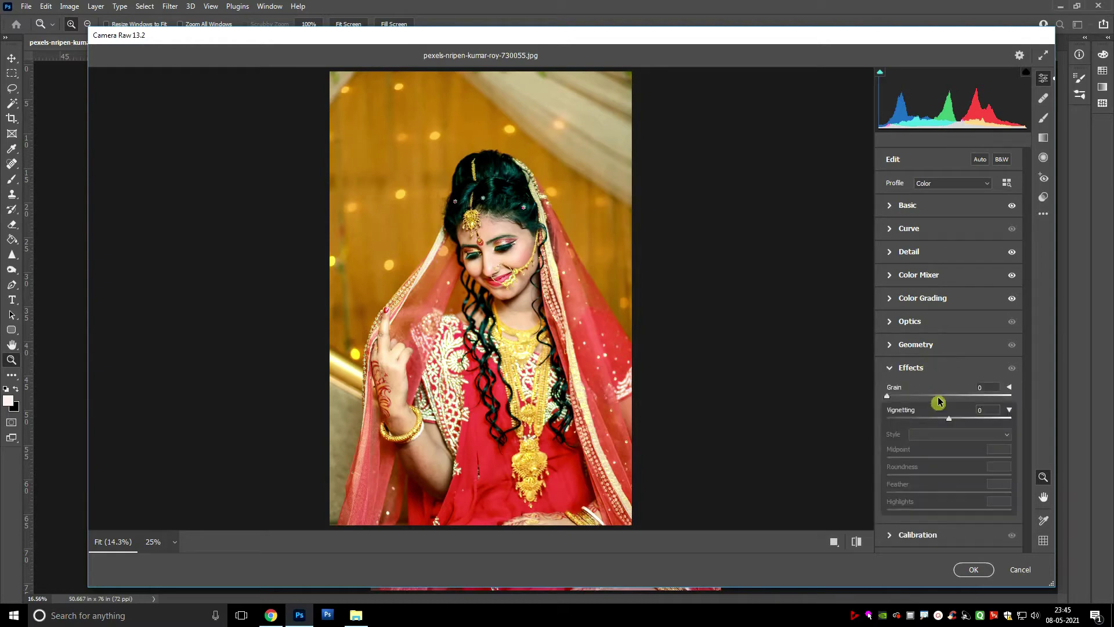
pyautogui.moveTo(940, 418); pyautogui.dragTo(926, 420)
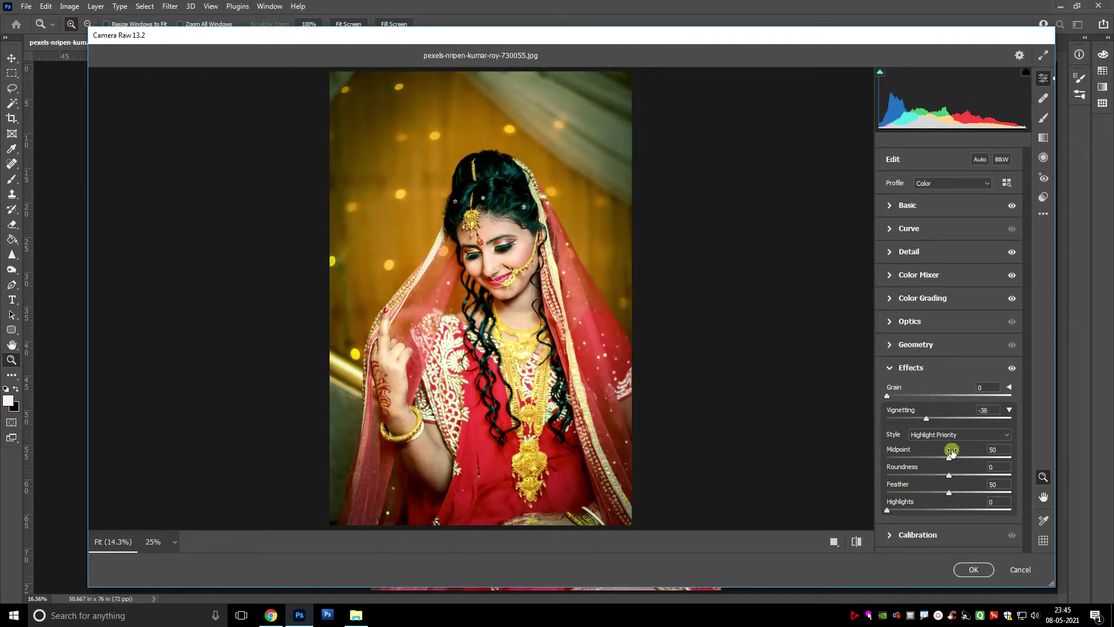
pyautogui.moveTo(949, 458); pyautogui.dragTo(934, 458)
pyautogui.click(956, 476)
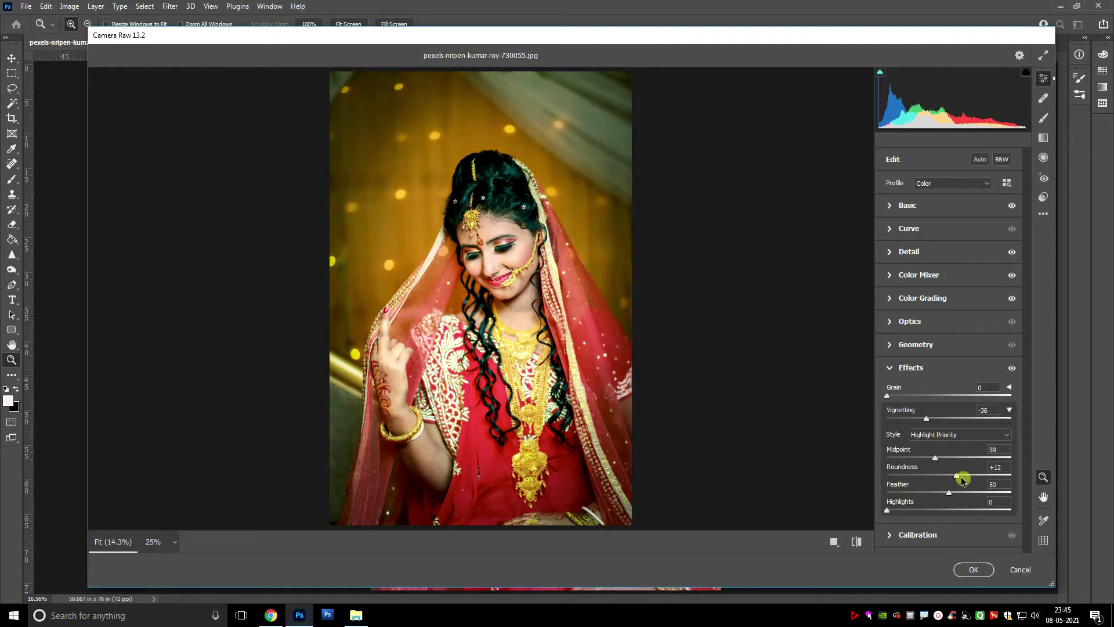
pyautogui.moveTo(988, 493); pyautogui.dragTo(938, 458)
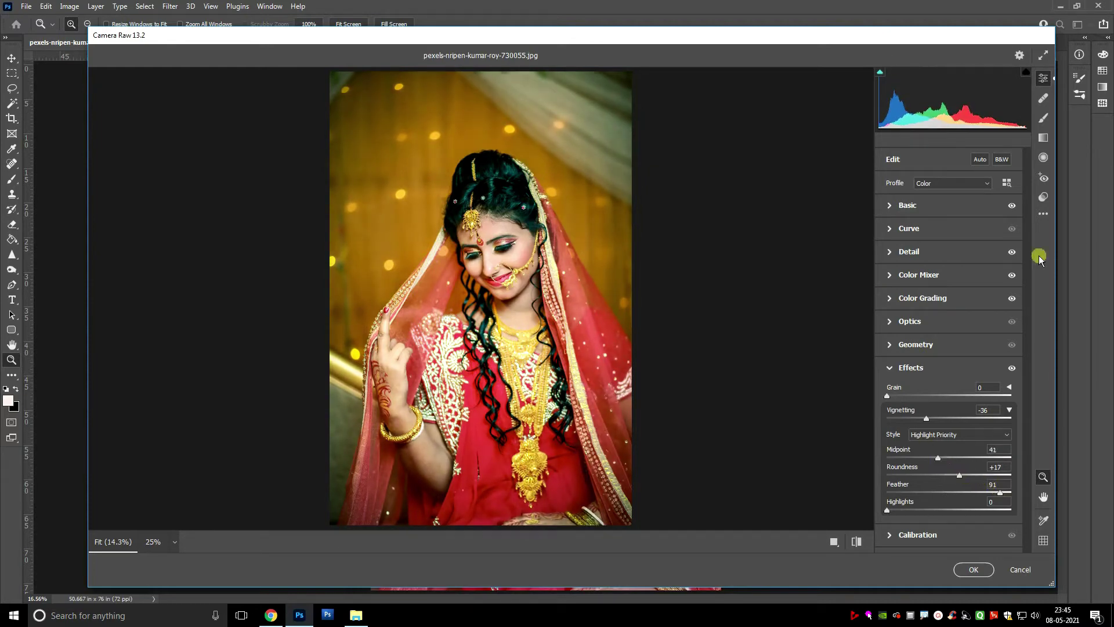
# - In the Color Mixer hue settings, set Oranges to -13, Yellows to -44 and Greens to -44
pyautogui.click(892, 368)
pyautogui.click(939, 275)
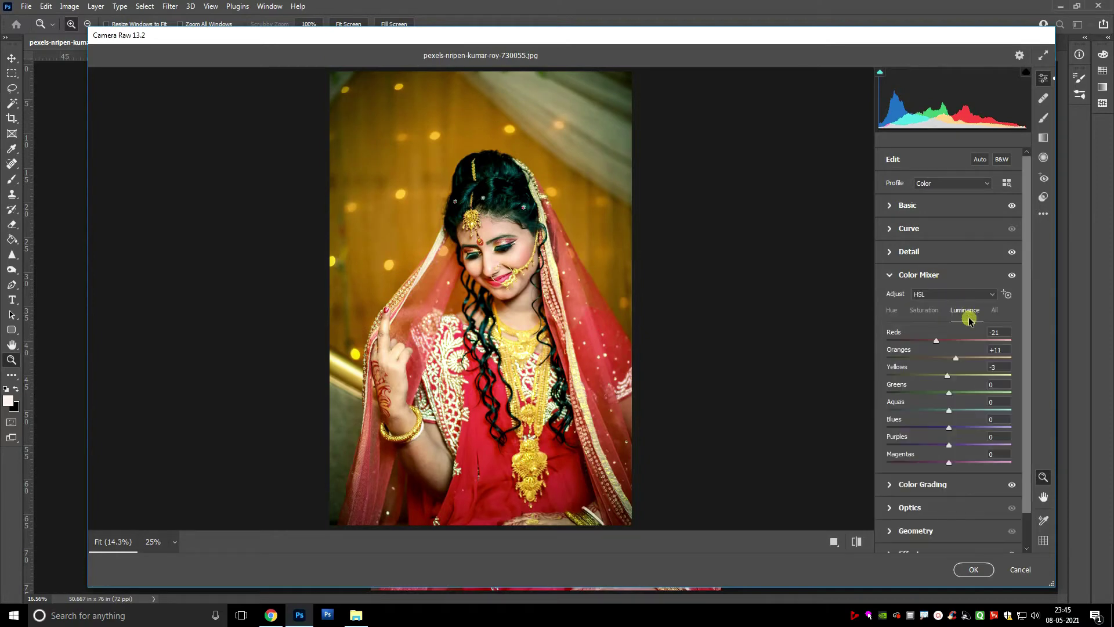
pyautogui.click(892, 310)
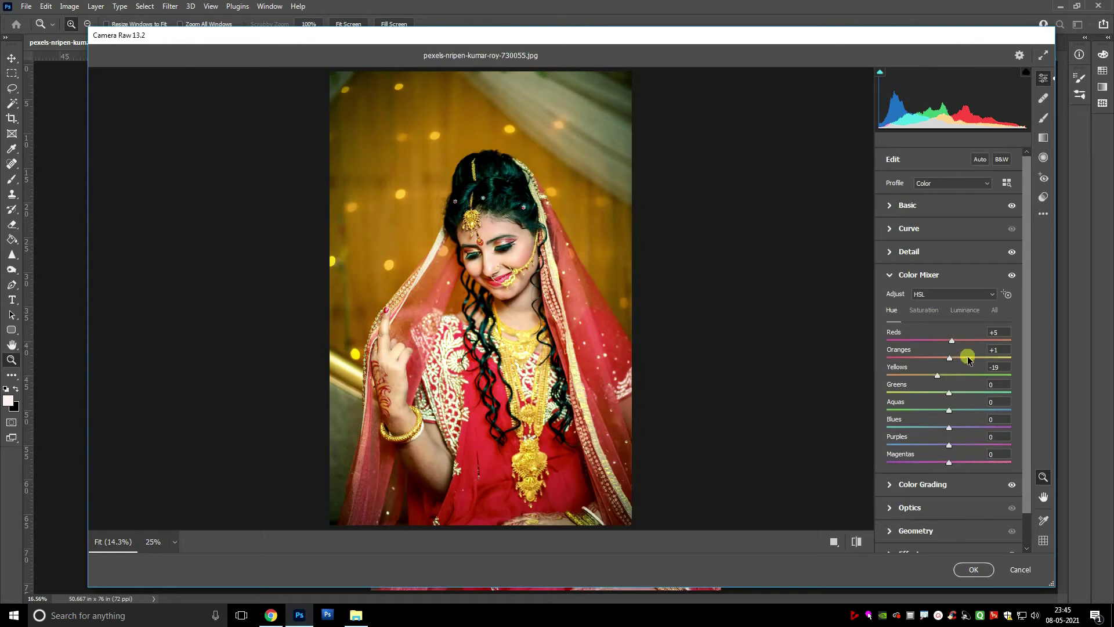
pyautogui.moveTo(951, 357); pyautogui.dragTo(945, 356)
pyautogui.moveTo(949, 392); pyautogui.dragTo(1002, 391)
pyautogui.moveTo(1105, 392); pyautogui.dragTo(937, 358)
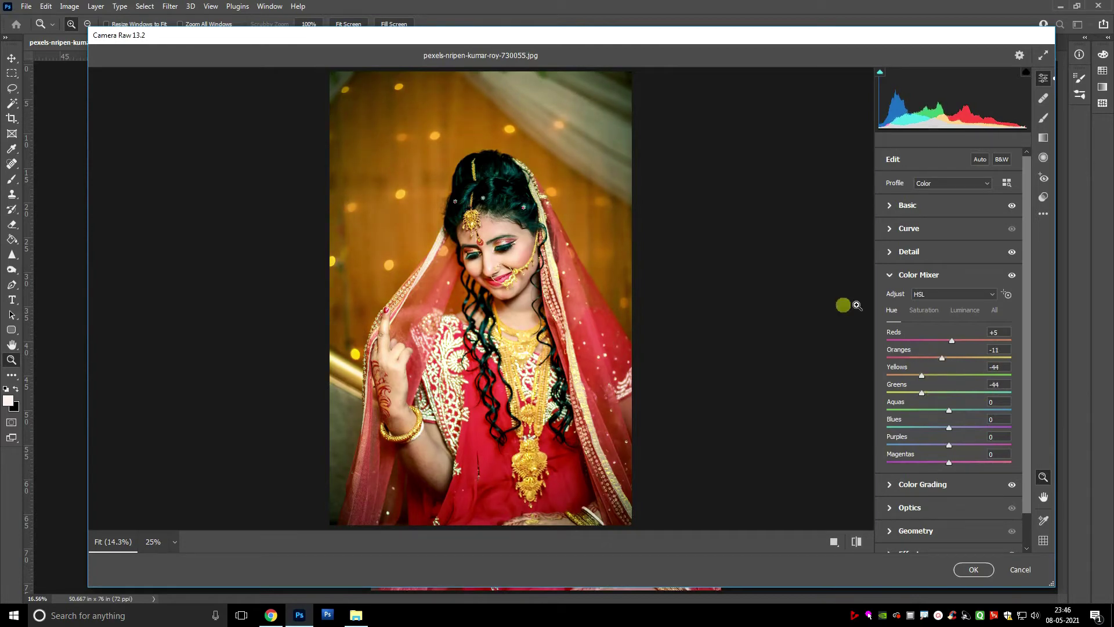
# - Set the Color Mixer saturation to Reds +9 and Oranges -1, and compare the image with its default settings
pyautogui.click(963, 310)
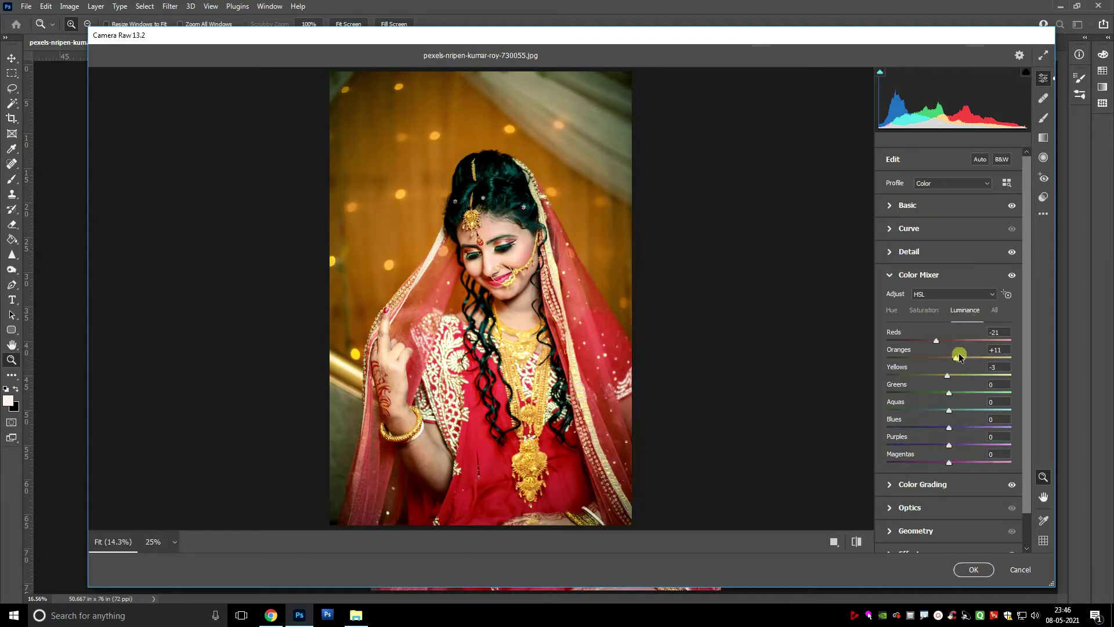
pyautogui.moveTo(935, 340)
pyautogui.mouseDown()
pyautogui.moveTo(946, 339)
pyautogui.moveTo(925, 341)
pyautogui.moveTo(934, 342)
pyautogui.mouseUp()
pyautogui.moveTo(949, 340)
pyautogui.mouseDown()
pyautogui.moveTo(960, 337)
pyautogui.moveTo(935, 339)
pyautogui.moveTo(957, 341)
pyautogui.moveTo(951, 360)
pyautogui.mouseUp()
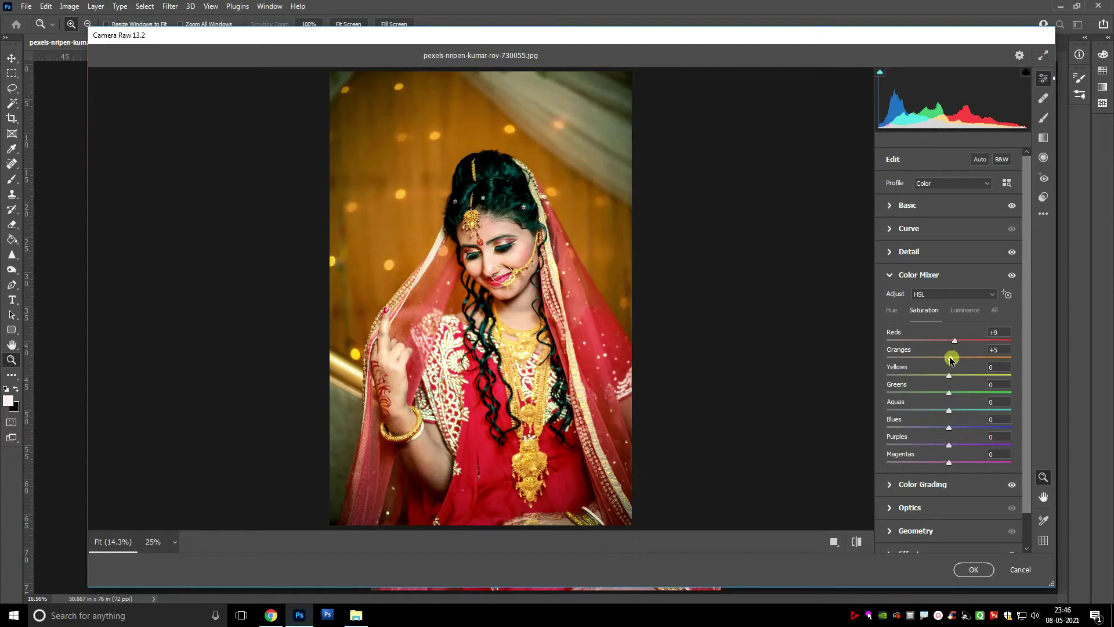
pyautogui.click(856, 545)
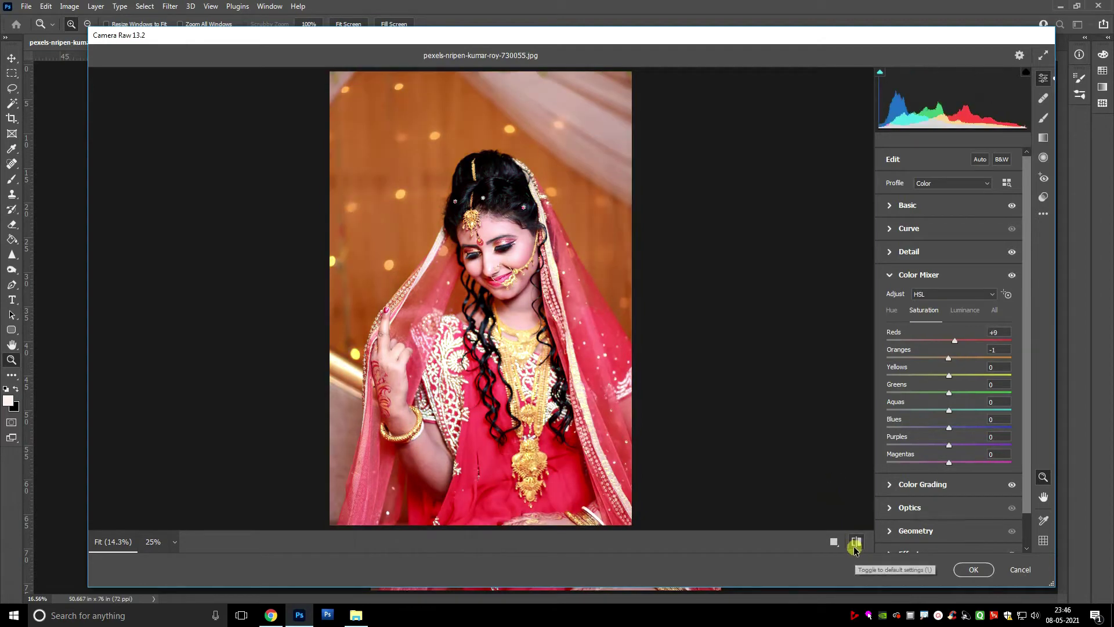
pyautogui.click(856, 546)
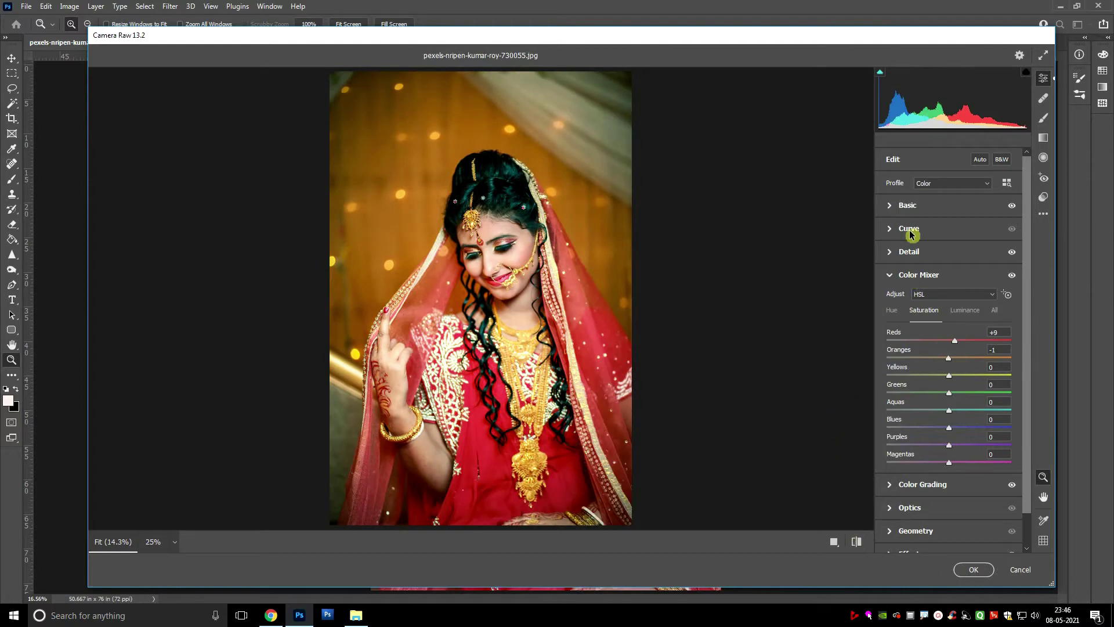
# - Raise the basic Shadows value to +54, apply the Camera Raw filter, and switch to the Move tool
pyautogui.click(891, 206)
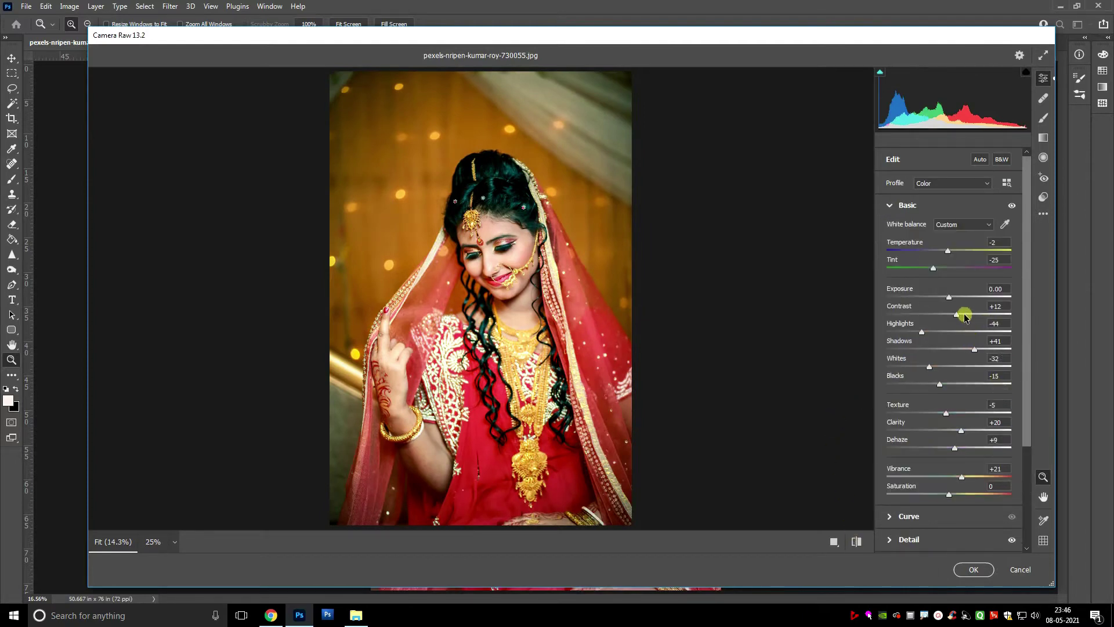
pyautogui.moveTo(976, 348); pyautogui.dragTo(982, 350)
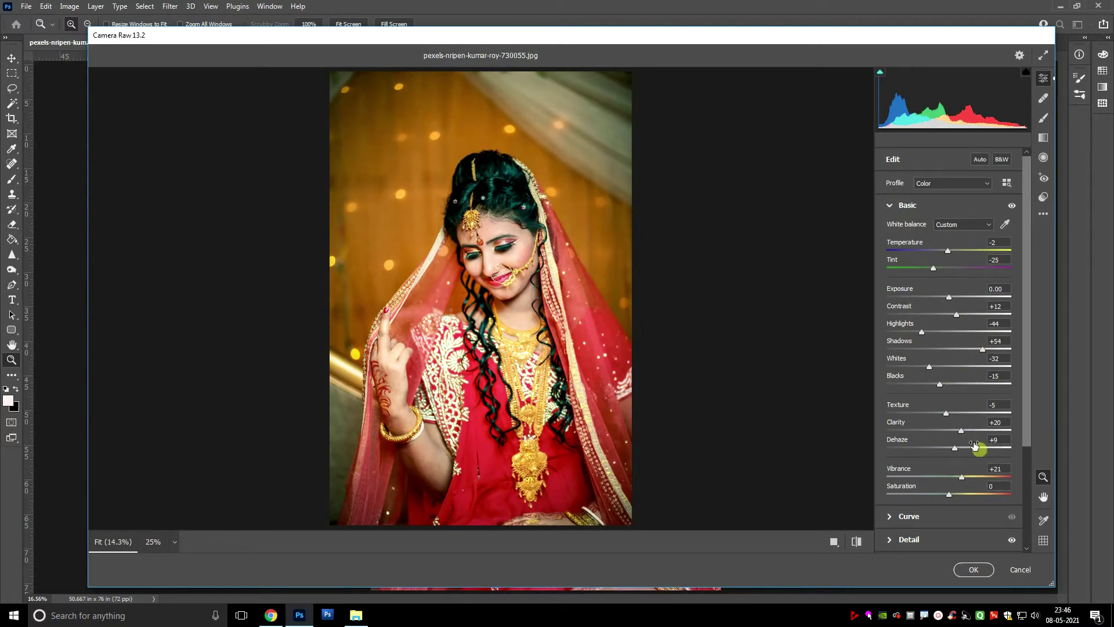
pyautogui.click(974, 568)
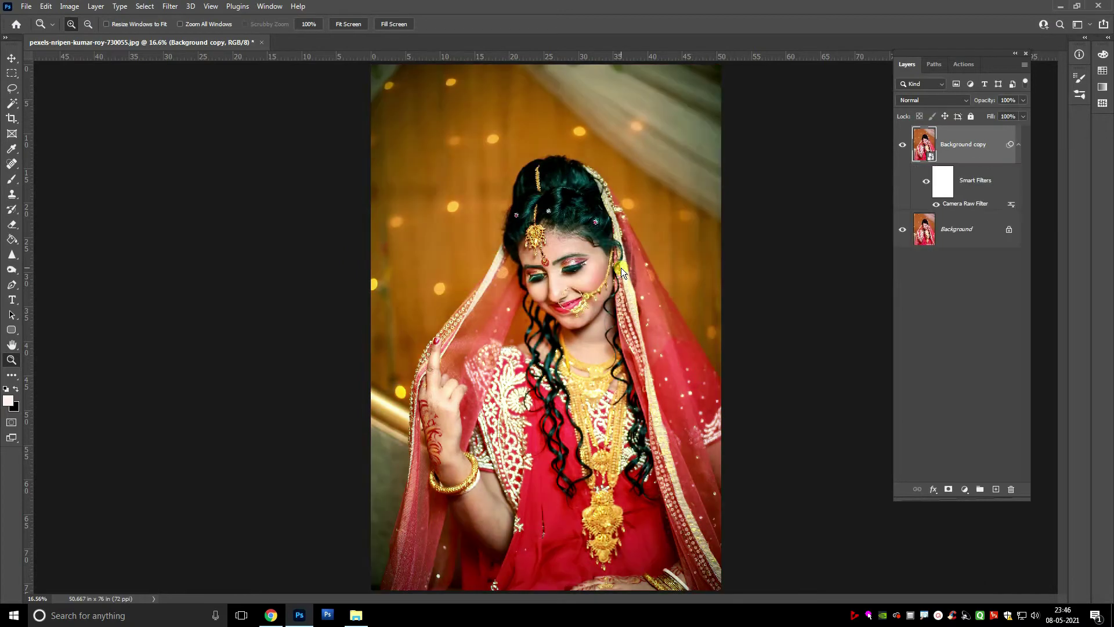
pyautogui.press('v')
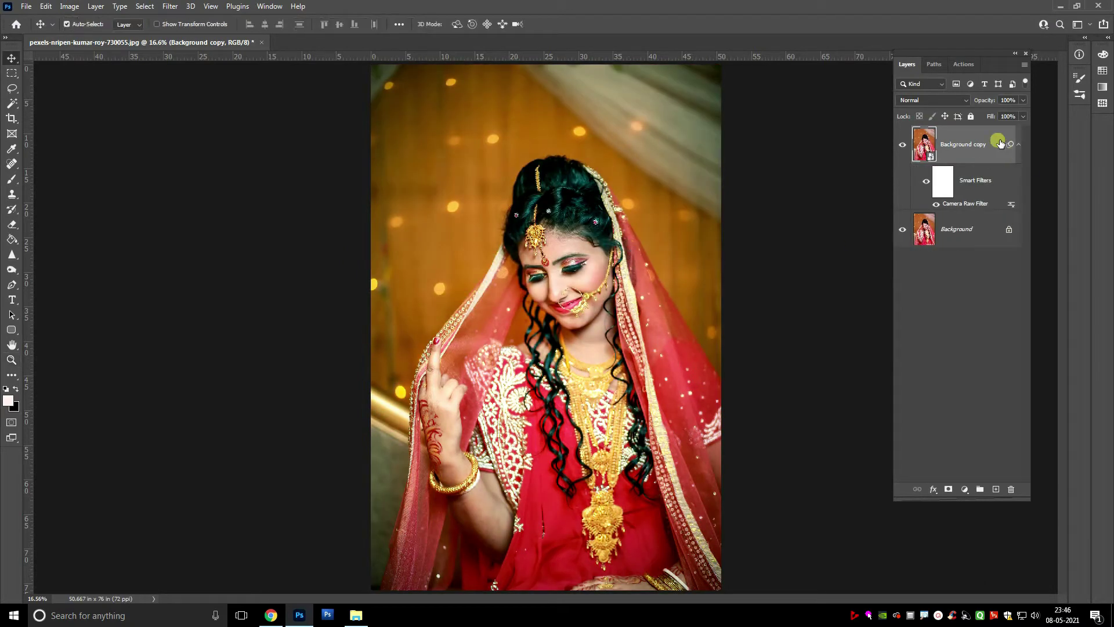
# - Add a Levels adjustment layer with midtones 1.10 and white input 248, and slightly fine-tune the black input and output white levels
pyautogui.click(965, 489)
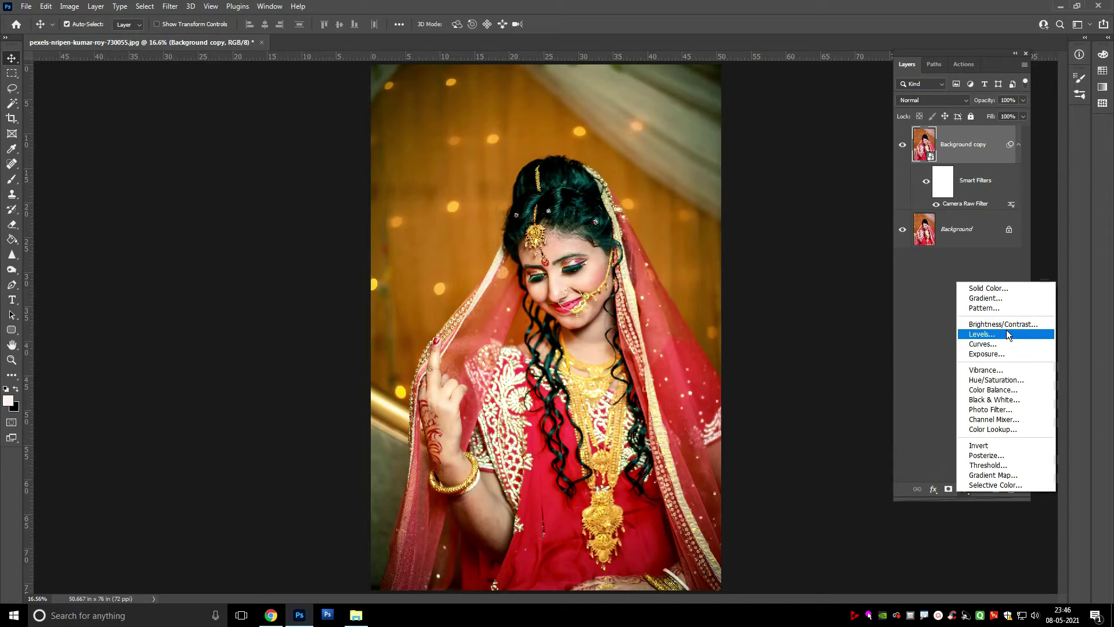
pyautogui.click(982, 333)
pyautogui.moveTo(1088, 244); pyautogui.dragTo(966, 246)
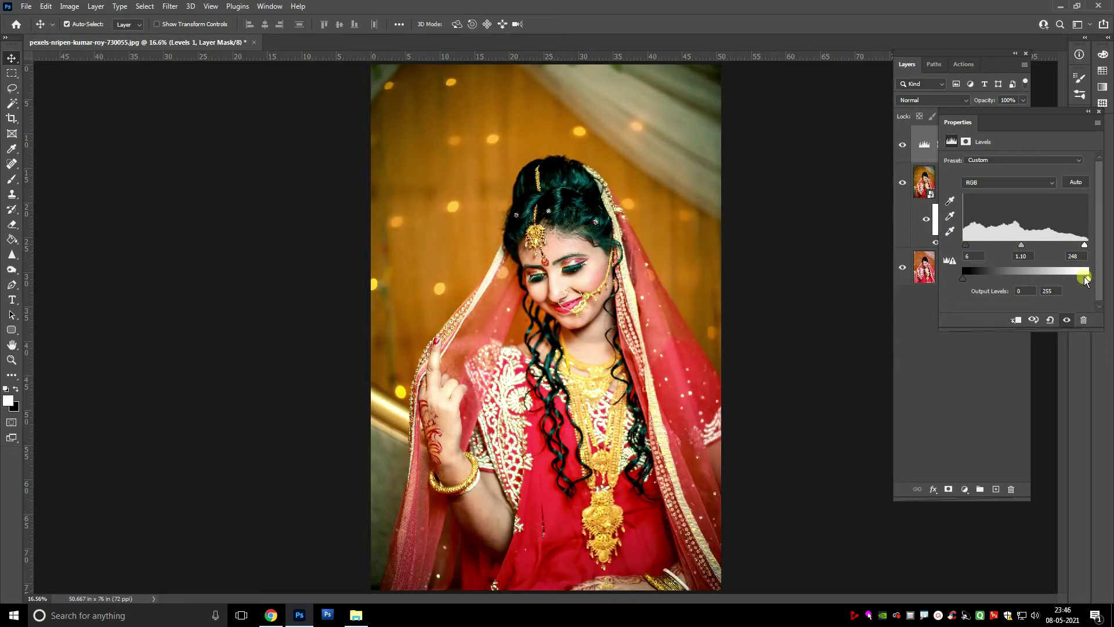
pyautogui.moveTo(1086, 278); pyautogui.dragTo(1082, 278)
pyautogui.moveTo(965, 246); pyautogui.dragTo(968, 248)
pyautogui.click(1098, 111)
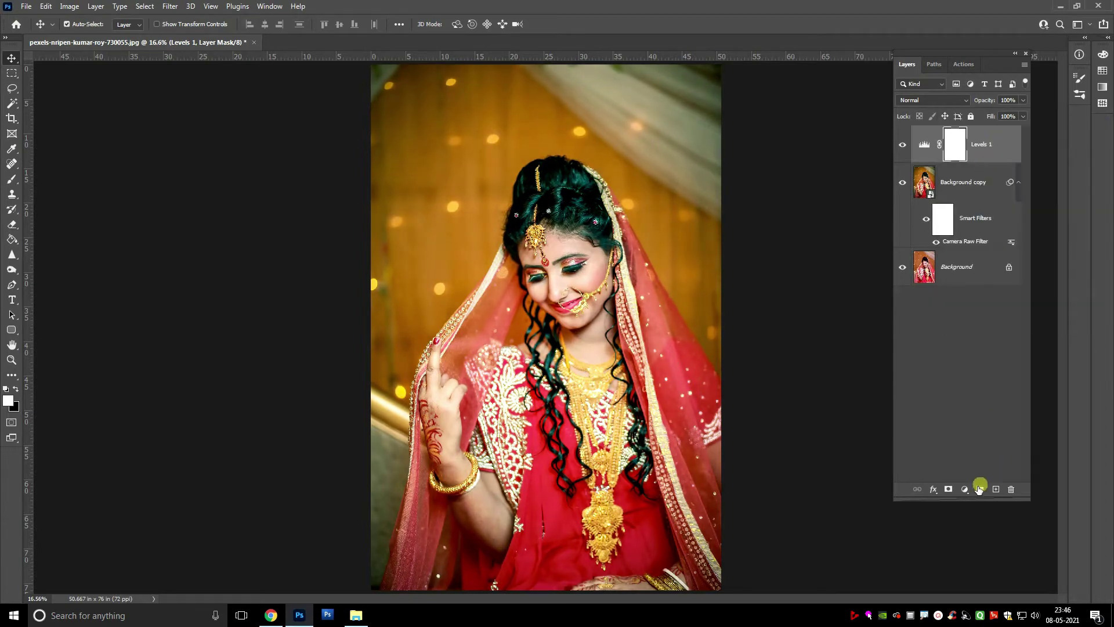
# - Add a Selective Color adjustment layer and set the Reds to Cyan +68, Magenta +4, Yellow +13 and Black +5
pyautogui.click(964, 489)
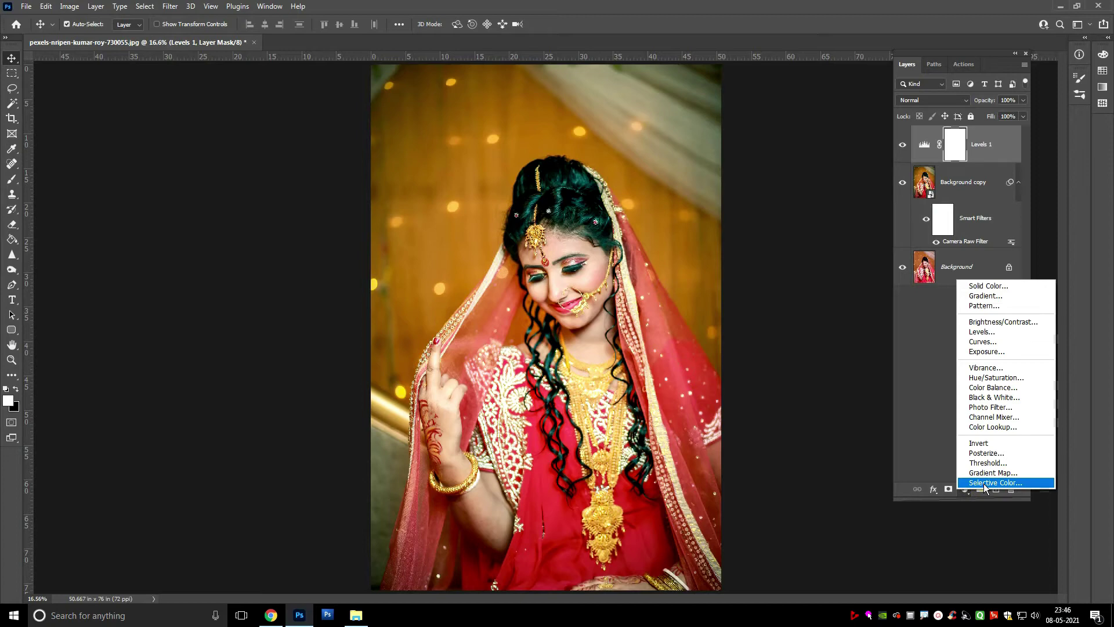
pyautogui.click(985, 483)
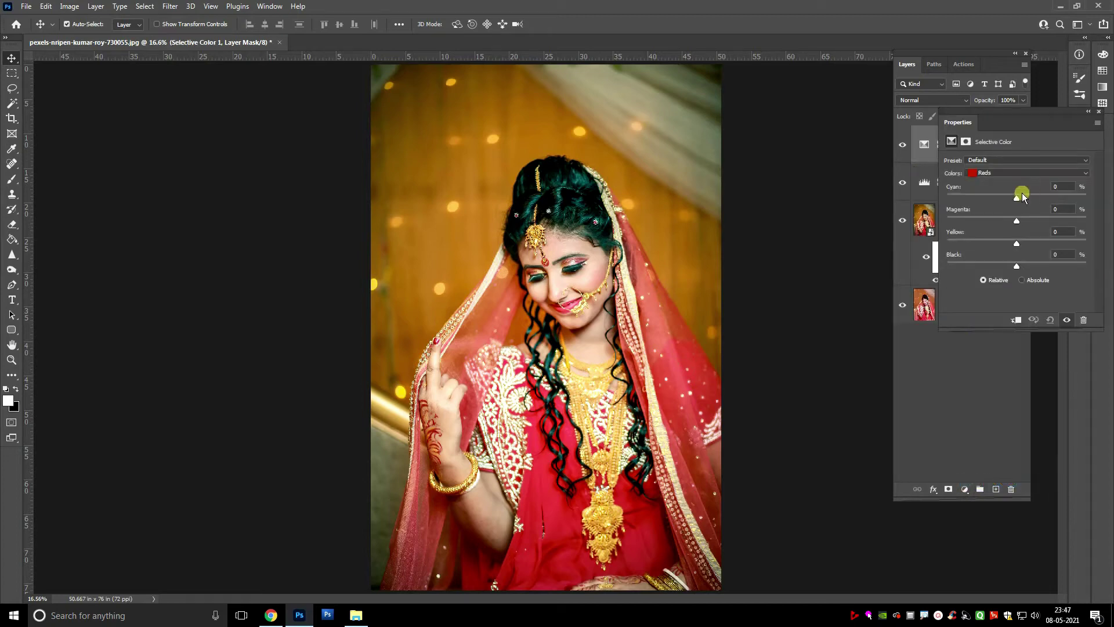
pyautogui.moveTo(1022, 194); pyautogui.dragTo(1067, 195)
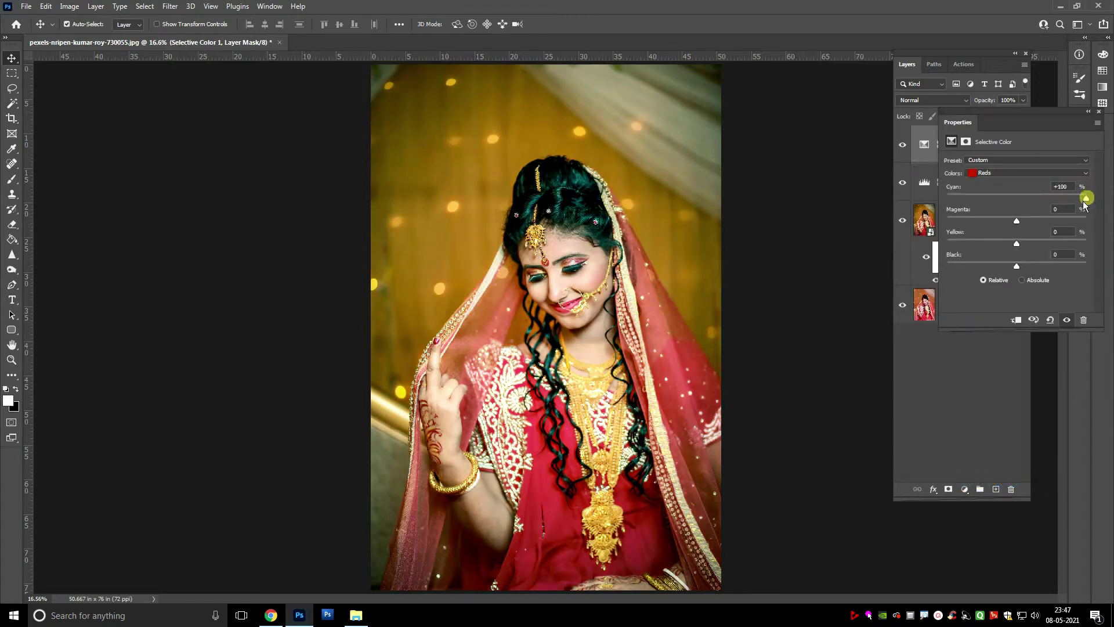
pyautogui.moveTo(1016, 220); pyautogui.dragTo(1019, 217)
pyautogui.moveTo(1018, 243); pyautogui.dragTo(1022, 265)
# - Set the Selective Color Yellows to Cyan +86, Yellow +5 and Black +22, and adjust their Magenta amount
pyautogui.click(1025, 173)
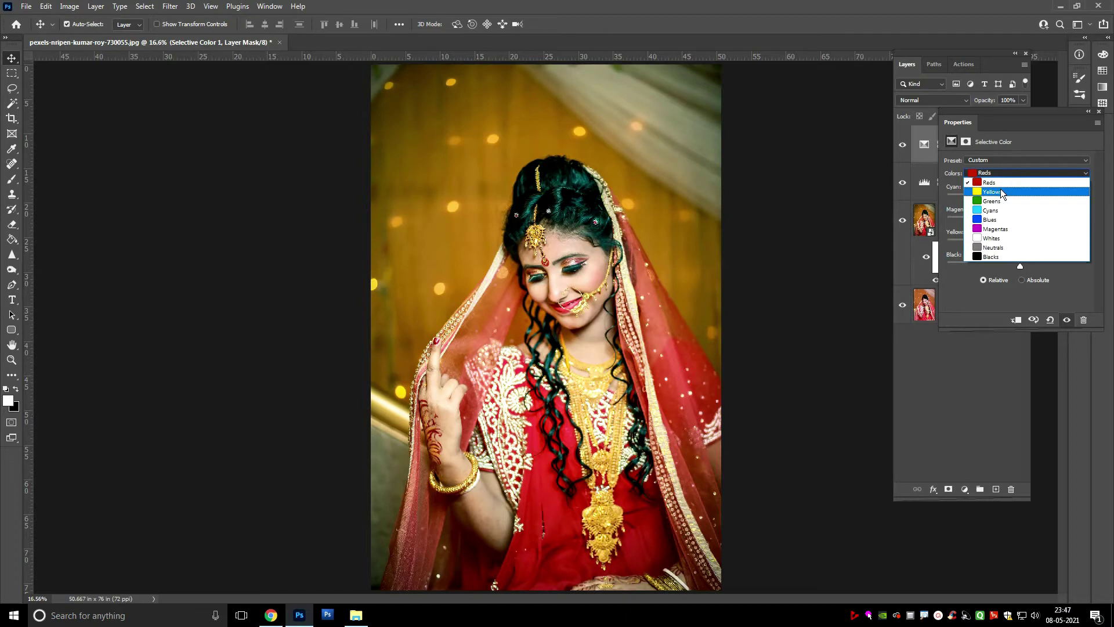
pyautogui.click(1025, 184)
pyautogui.moveTo(1024, 201); pyautogui.dragTo(1076, 198)
pyautogui.moveTo(1013, 219); pyautogui.dragTo(1033, 264)
# - Adjust the Greens in Selective Color, and set the Neutrals to Cyan +5, Magenta -5, Yellow -5 and Black -3
pyautogui.click(1031, 173)
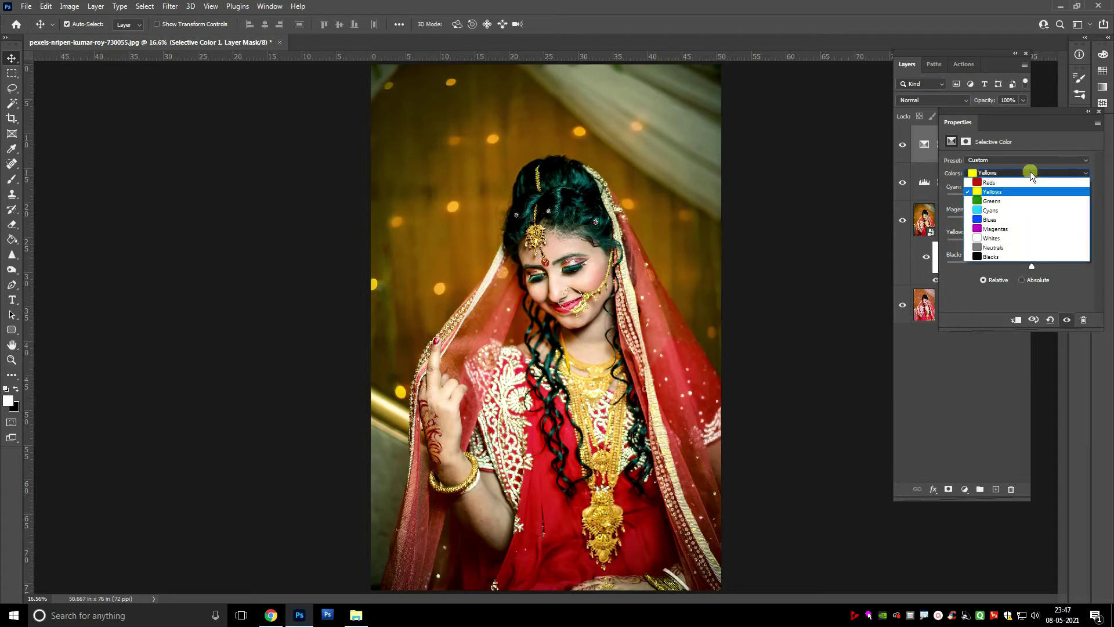
pyautogui.click(1011, 200)
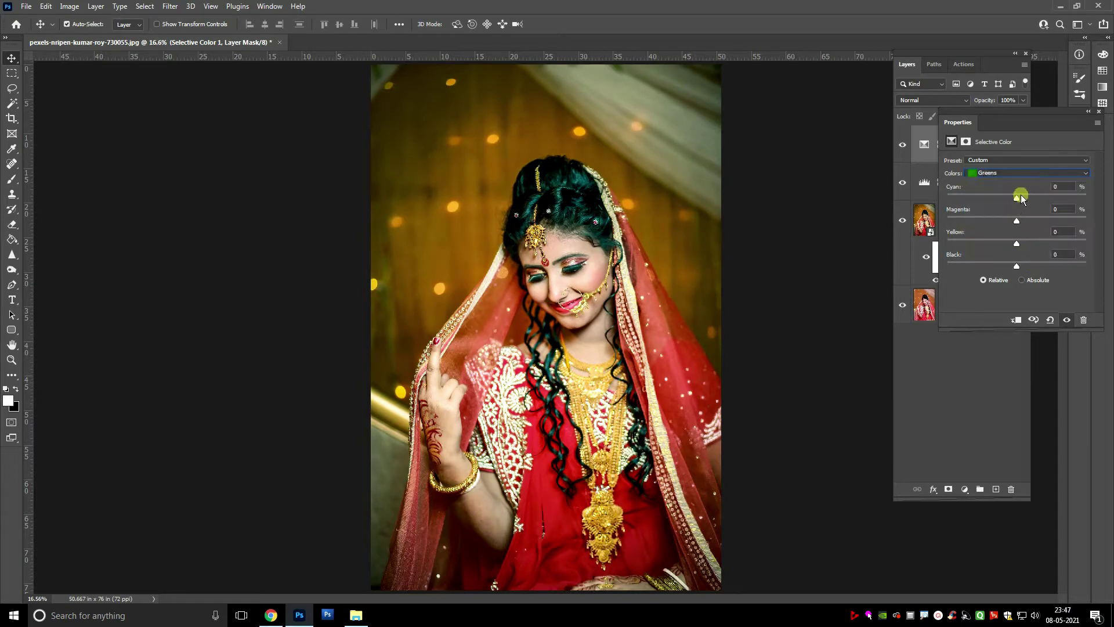
pyautogui.moveTo(1007, 201); pyautogui.dragTo(1000, 242)
pyautogui.click(1003, 173)
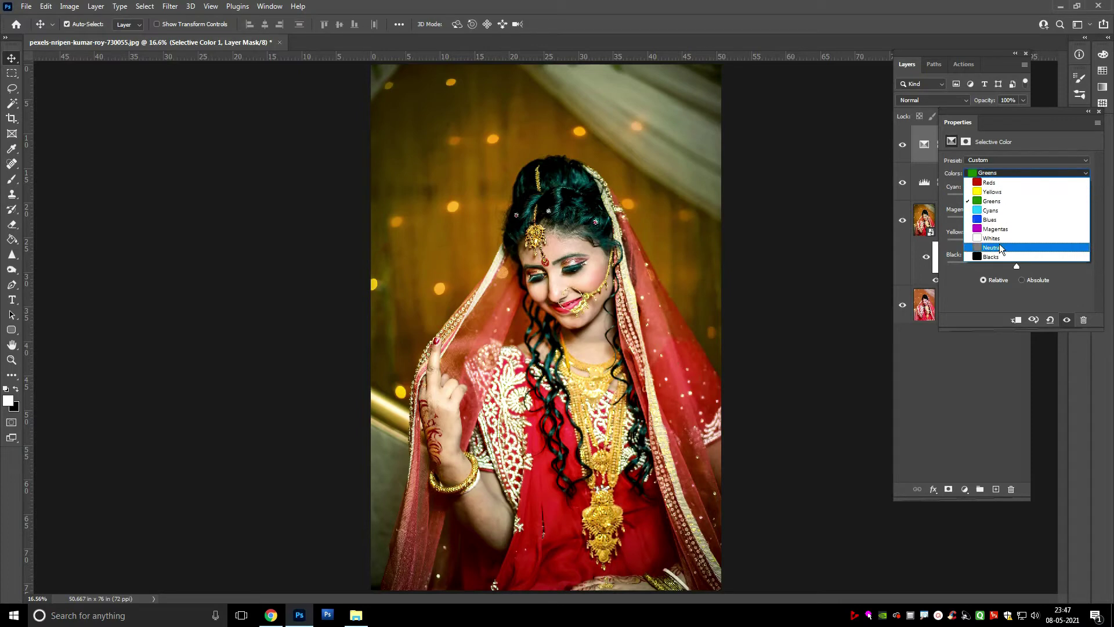
pyautogui.click(999, 248)
pyautogui.moveTo(1016, 199); pyautogui.dragTo(1015, 261)
# - Raise the Reds' Magenta to +8 and compare the image with the Selective Color adjustment hidden and shown
pyautogui.click(1022, 172)
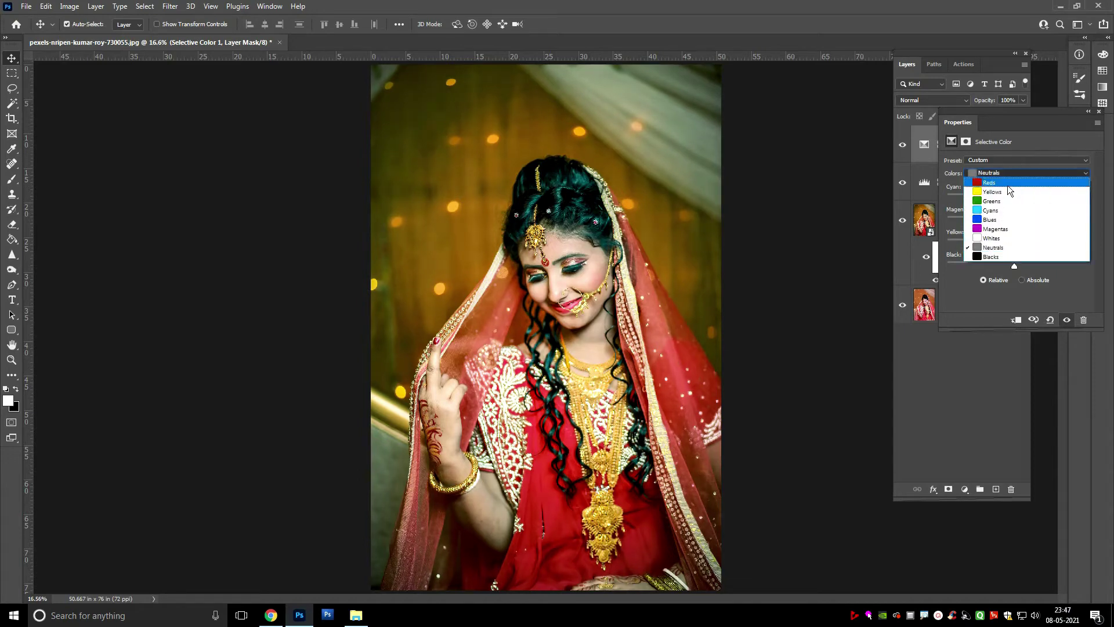
pyautogui.click(1007, 182)
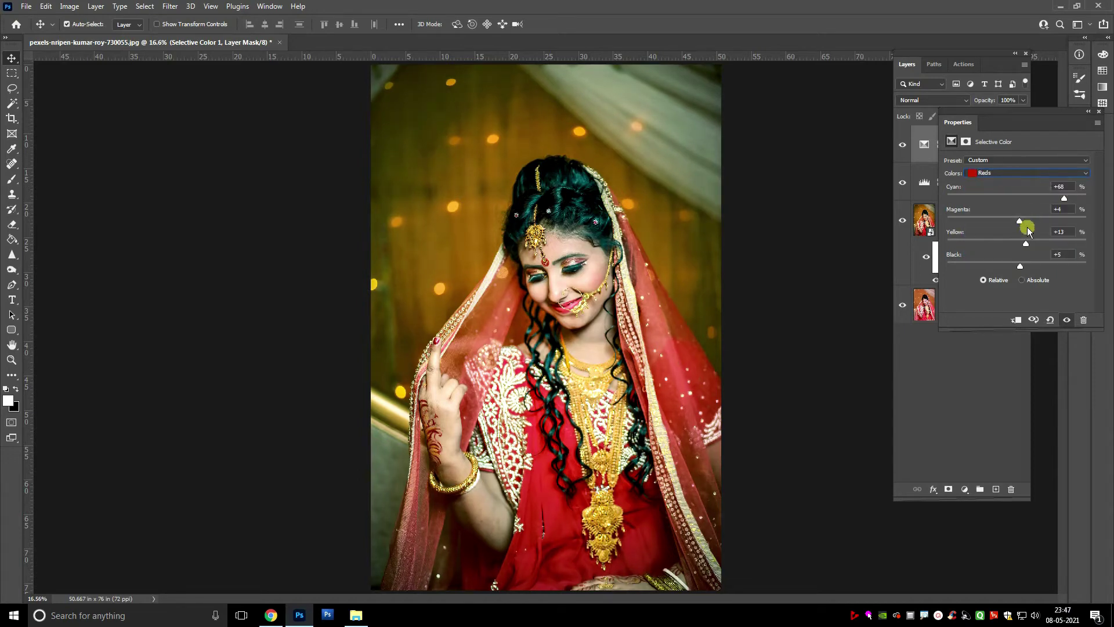
pyautogui.moveTo(1021, 221)
pyautogui.mouseDown()
pyautogui.moveTo(1010, 218)
pyautogui.moveTo(1022, 217)
pyautogui.mouseUp()
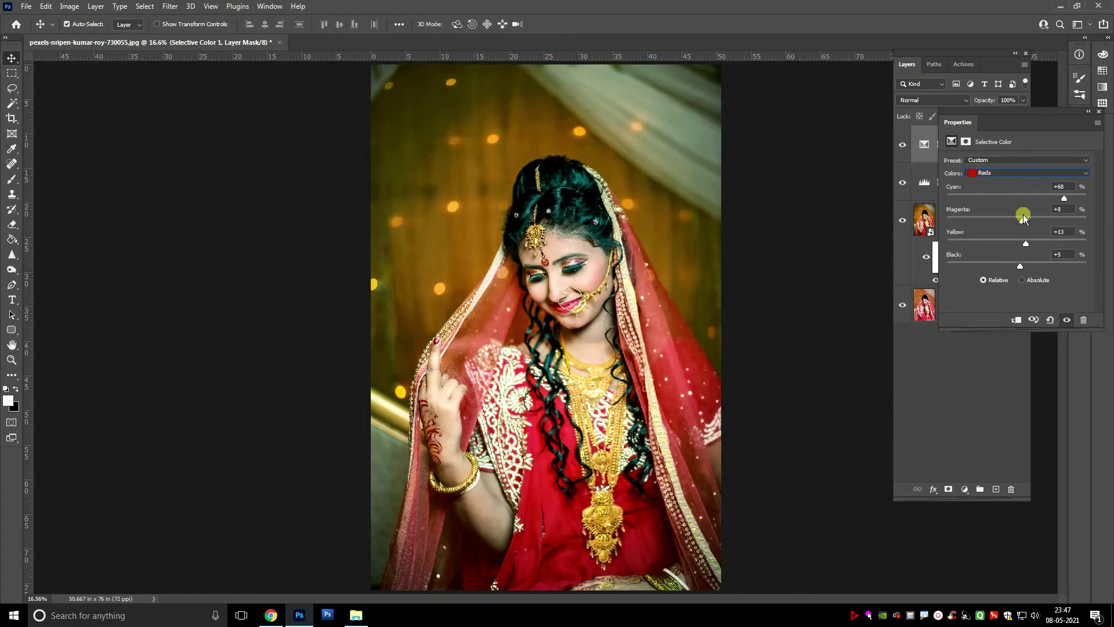
pyautogui.click(1064, 319)
pyautogui.click(1064, 319)
# - Try Cyan, Magenta and Yellow shifts on the Whites, reset them to 0, and slightly raise the Whites' Black amount
pyautogui.click(1010, 172)
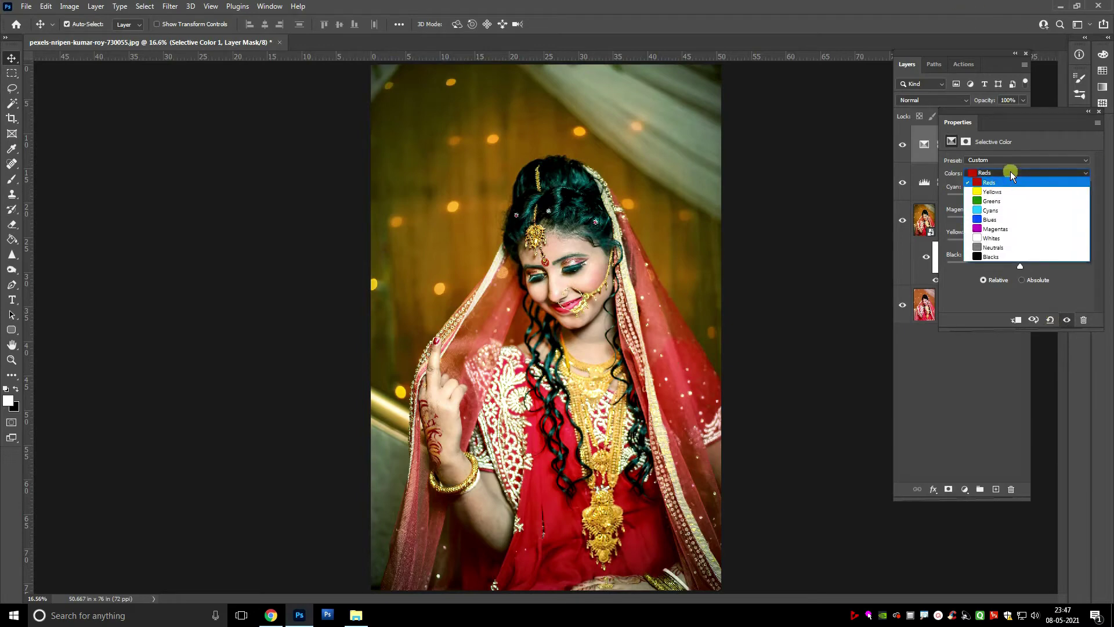
pyautogui.click(999, 239)
pyautogui.moveTo(1018, 197)
pyautogui.mouseDown()
pyautogui.moveTo(995, 190)
pyautogui.moveTo(1103, 198)
pyautogui.moveTo(952, 196)
pyautogui.moveTo(1094, 198)
pyautogui.moveTo(1069, 182)
pyautogui.moveTo(1002, 182)
pyautogui.moveTo(1016, 195)
pyautogui.mouseUp()
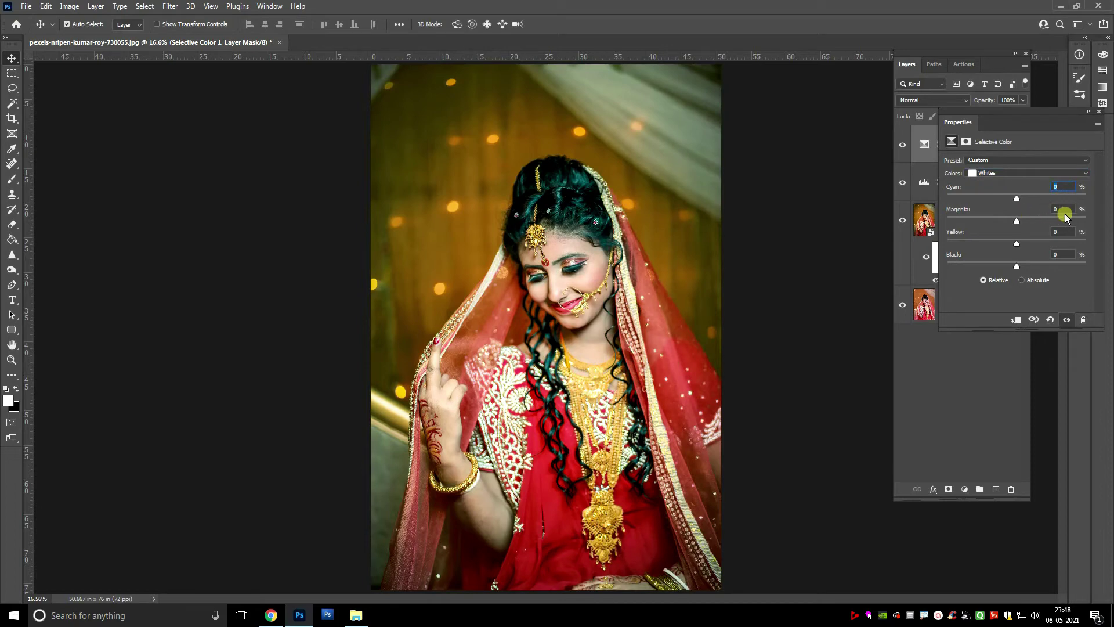
pyautogui.moveTo(1021, 218); pyautogui.dragTo(1047, 219)
pyautogui.moveTo(1031, 242); pyautogui.dragTo(1018, 243)
pyautogui.write('0')
pyautogui.moveTo(1068, 209); pyautogui.dragTo(1028, 208)
pyautogui.write('0')
pyautogui.moveTo(1016, 263); pyautogui.dragTo(1019, 259)
# - Set the Selective Color Blacks to Cyan +43, Magenta +4, Yellow -5 and Black -7
pyautogui.click(1000, 173)
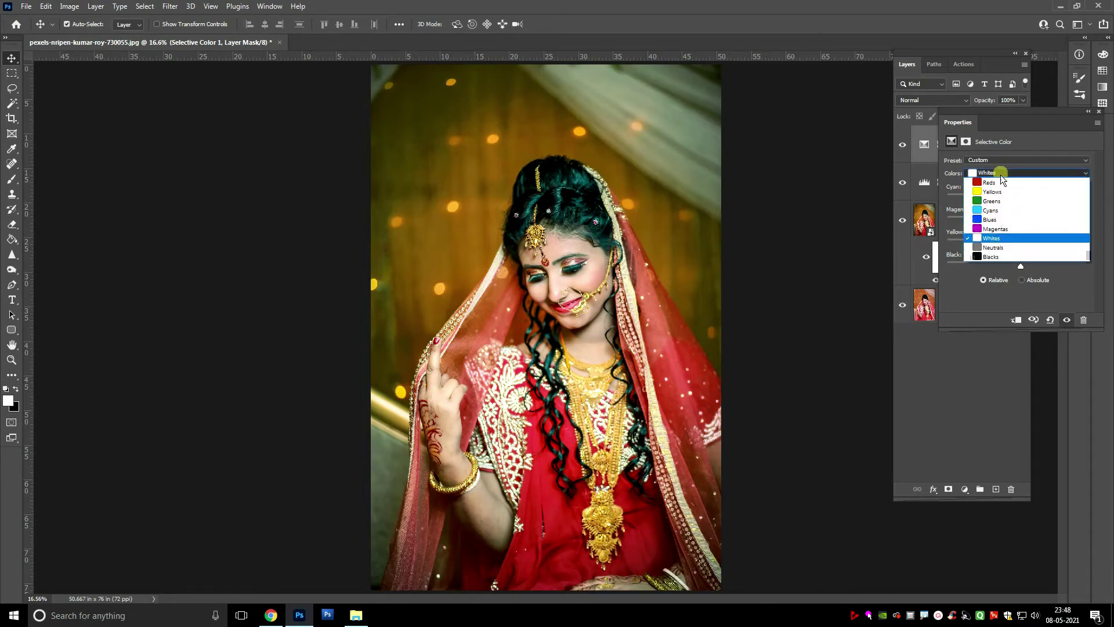
pyautogui.click(1007, 254)
pyautogui.moveTo(1016, 198); pyautogui.dragTo(1019, 221)
pyautogui.moveTo(1016, 265); pyautogui.dragTo(1014, 268)
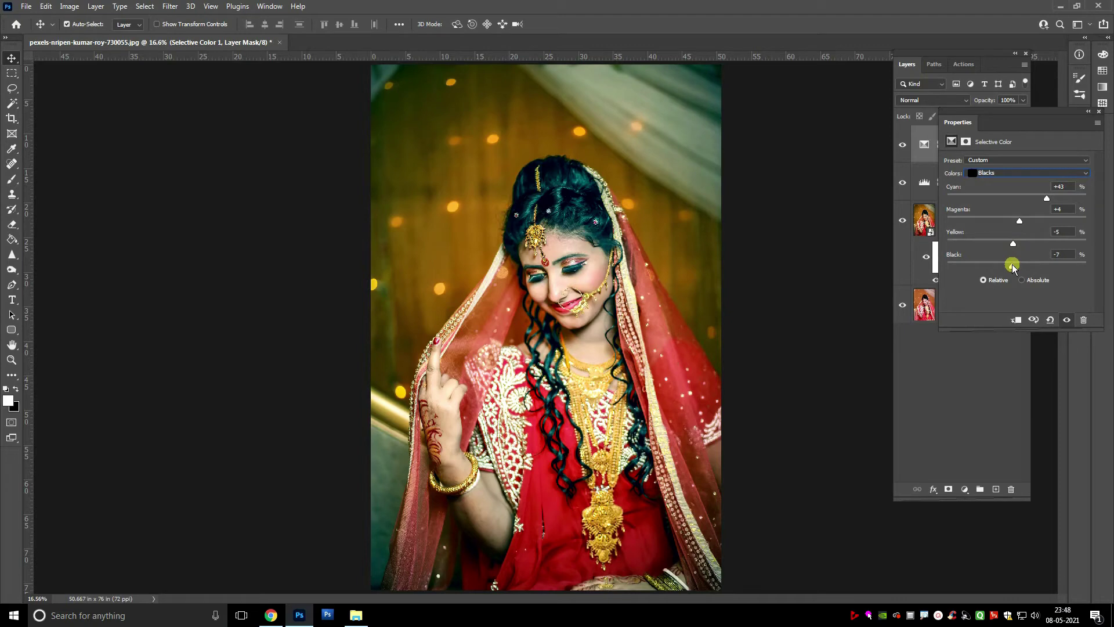
# - Set the Selective Color Cyans to Cyan -4, Magenta +3 and Yellow +4
pyautogui.click(1013, 173)
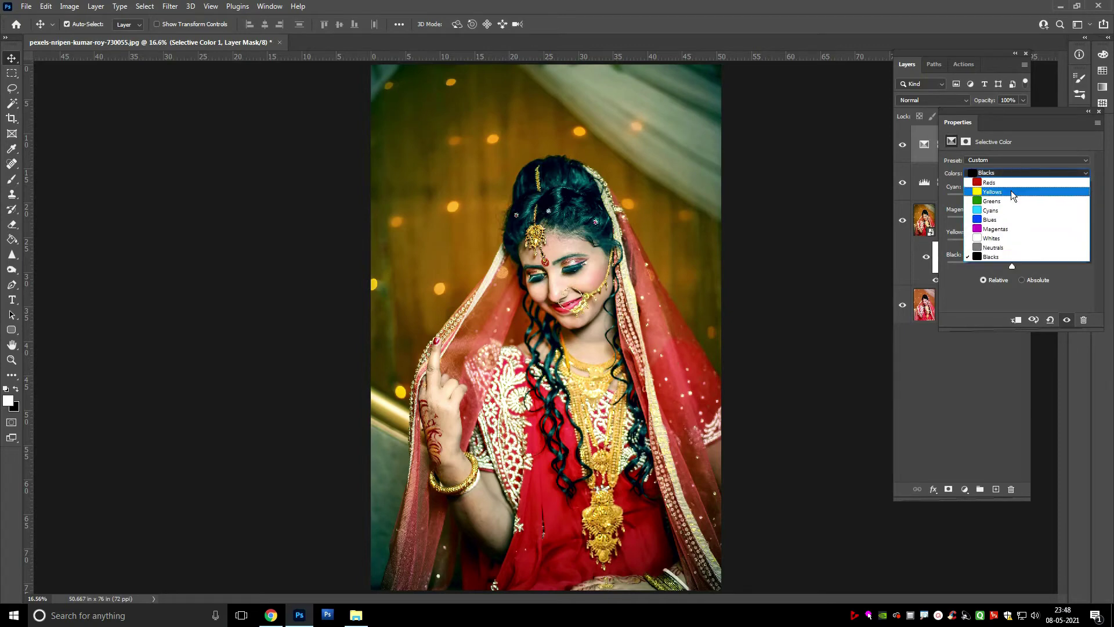
pyautogui.click(1005, 210)
pyautogui.moveTo(1018, 194); pyautogui.dragTo(996, 244)
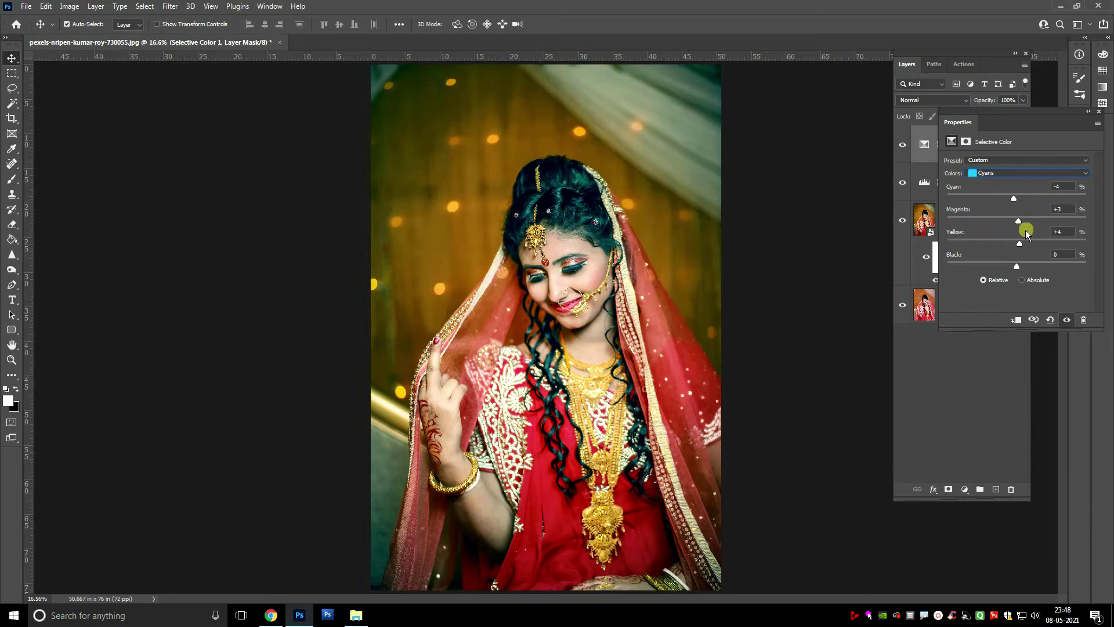
# - Refine the Selective Color Reds with Cyan +57 and Magenta +22
pyautogui.click(1010, 173)
pyautogui.click(1039, 176)
pyautogui.moveTo(1066, 201); pyautogui.dragTo(1023, 238)
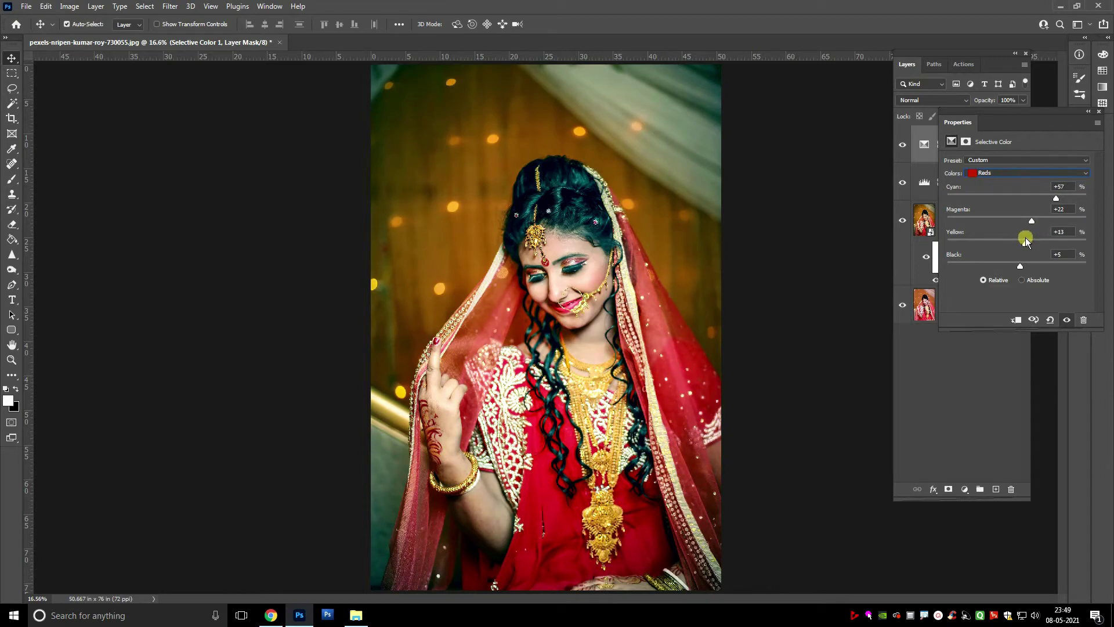
pyautogui.click(1032, 173)
pyautogui.click(1008, 184)
pyautogui.moveTo(1020, 266)
pyautogui.mouseDown()
pyautogui.moveTo(1035, 267)
pyautogui.moveTo(1020, 268)
pyautogui.mouseUp()
# - Set the Neutrals to Cyan +15, Magenta -7, Yellow -11 and Black -1, and compare the face close up with and without the adjustment
pyautogui.click(1013, 172)
pyautogui.click(989, 250)
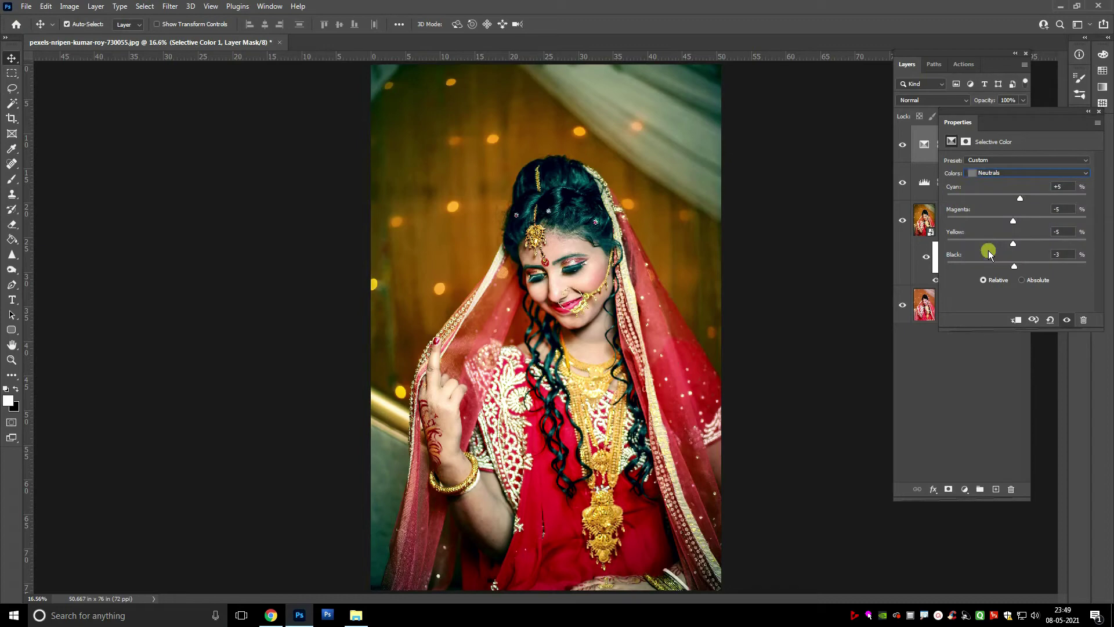
pyautogui.click(1015, 173)
pyautogui.click(991, 251)
pyautogui.moveTo(1015, 266); pyautogui.dragTo(1007, 240)
pyautogui.moveTo(1007, 240); pyautogui.dragTo(1018, 265)
pyautogui.hotkey('ctrl', '+')
pyautogui.hotkey('ctrl', '+')
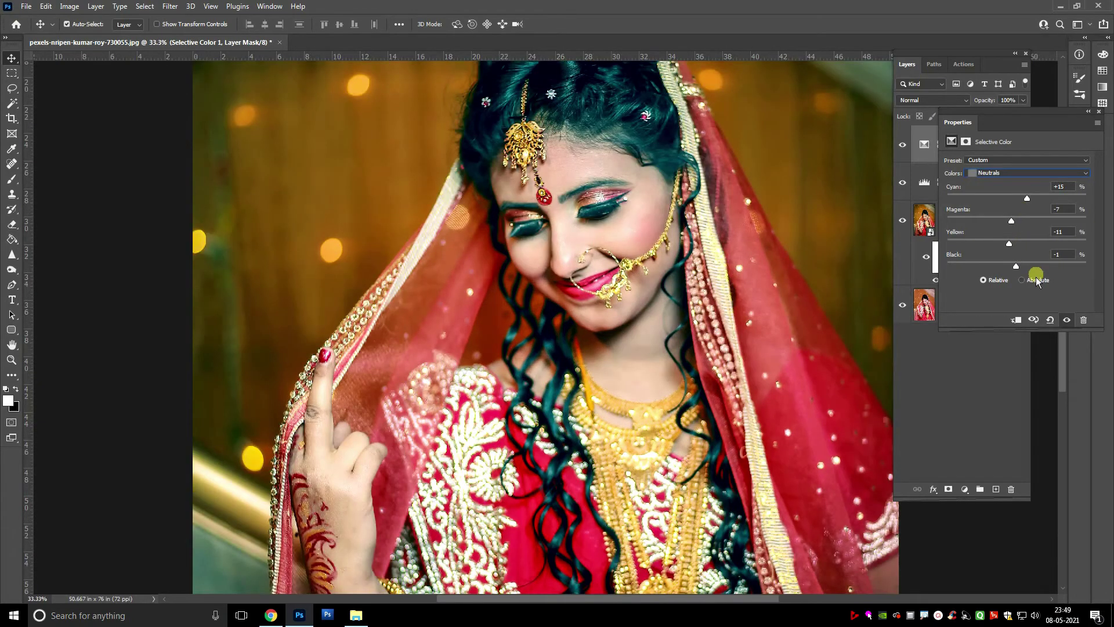
pyautogui.click(1065, 319)
pyautogui.click(1065, 318)
# - Shift the Neutrals away from cyan by lowering Cyan to a negative value, and raise their Yellow amount
pyautogui.moveTo(1027, 197); pyautogui.dragTo(1013, 196)
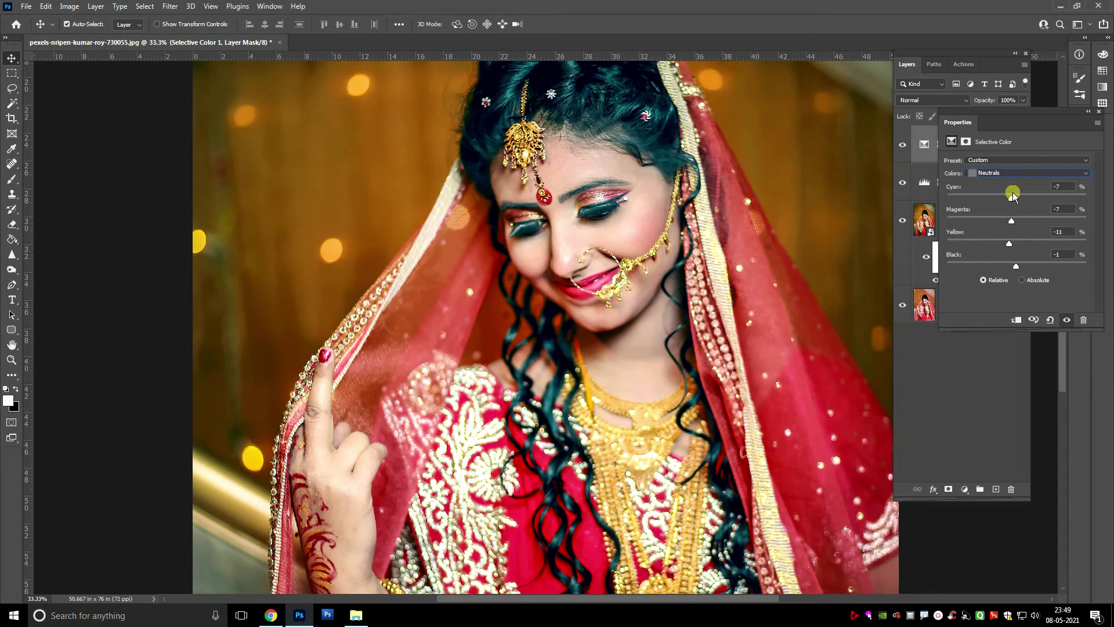
pyautogui.moveTo(1012, 196); pyautogui.dragTo(1004, 200)
pyautogui.moveTo(1008, 243)
pyautogui.mouseDown()
pyautogui.moveTo(1018, 267)
pyautogui.moveTo(1007, 242)
pyautogui.moveTo(1017, 243)
pyautogui.mouseUp()
# - Set the Selective Color Yellows to Cyan +86, Magenta +8, Yellow +25 and Black +22
pyautogui.click(1017, 172)
pyautogui.click(1006, 243)
pyautogui.click(1021, 173)
pyautogui.click(1019, 183)
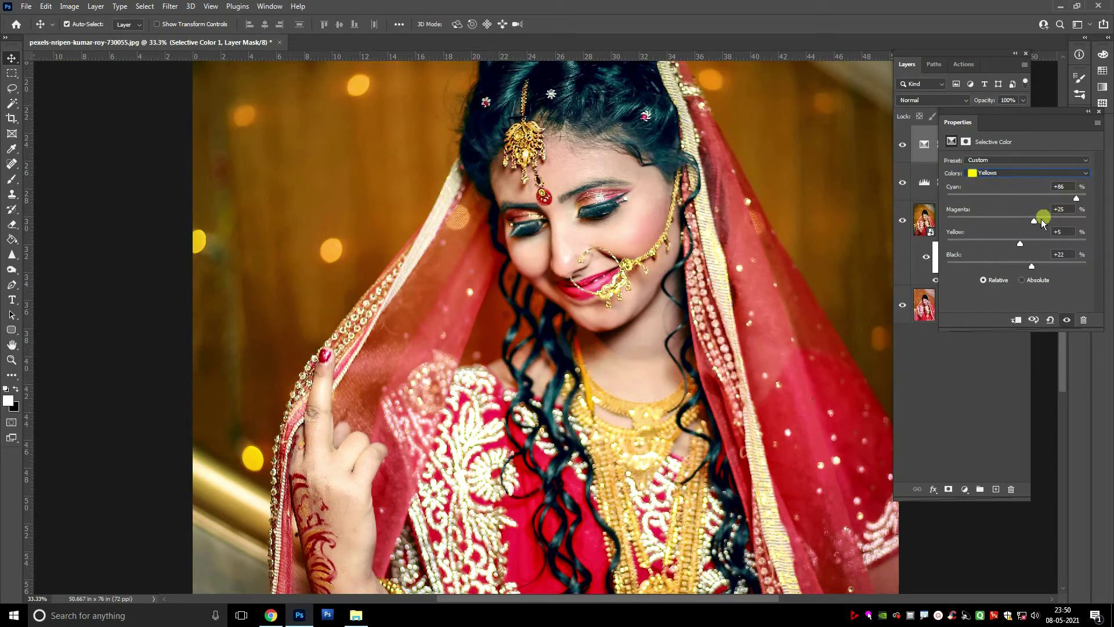
pyautogui.moveTo(1043, 222)
pyautogui.mouseDown()
pyautogui.moveTo(1067, 218)
pyautogui.moveTo(1026, 234)
pyautogui.moveTo(1023, 219)
pyautogui.moveTo(1050, 218)
pyautogui.moveTo(1014, 230)
pyautogui.moveTo(1038, 243)
pyautogui.mouseUp()
pyautogui.hotkey('ctrl', '0')
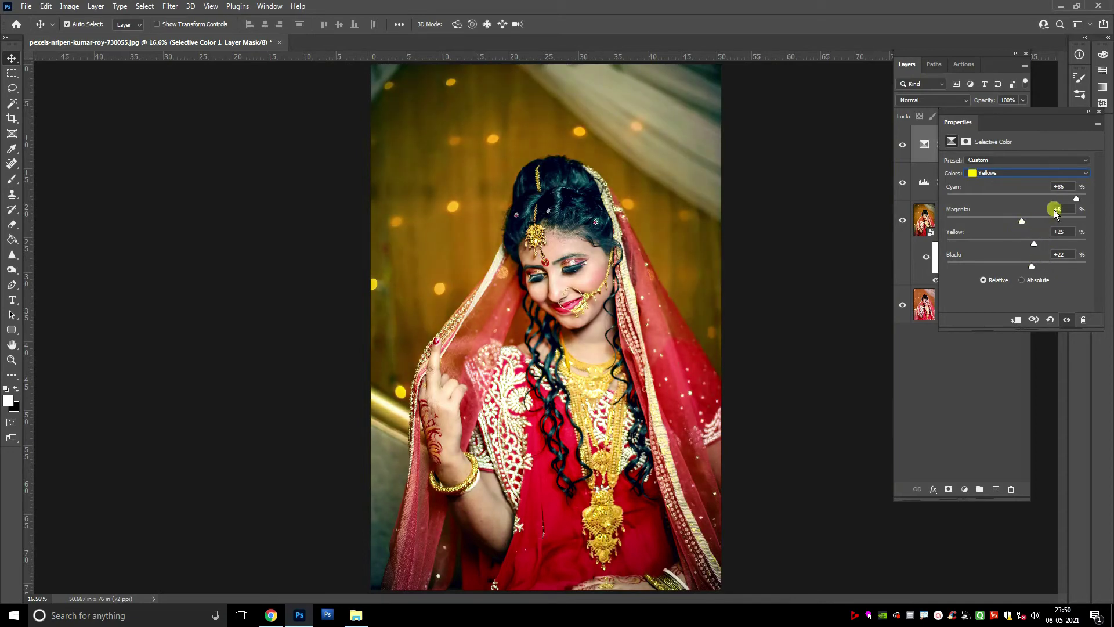
# - Set the Selective Color Greens to Cyan -72 and Magenta +93, and raise their Yellow amount above zero
pyautogui.click(1015, 174)
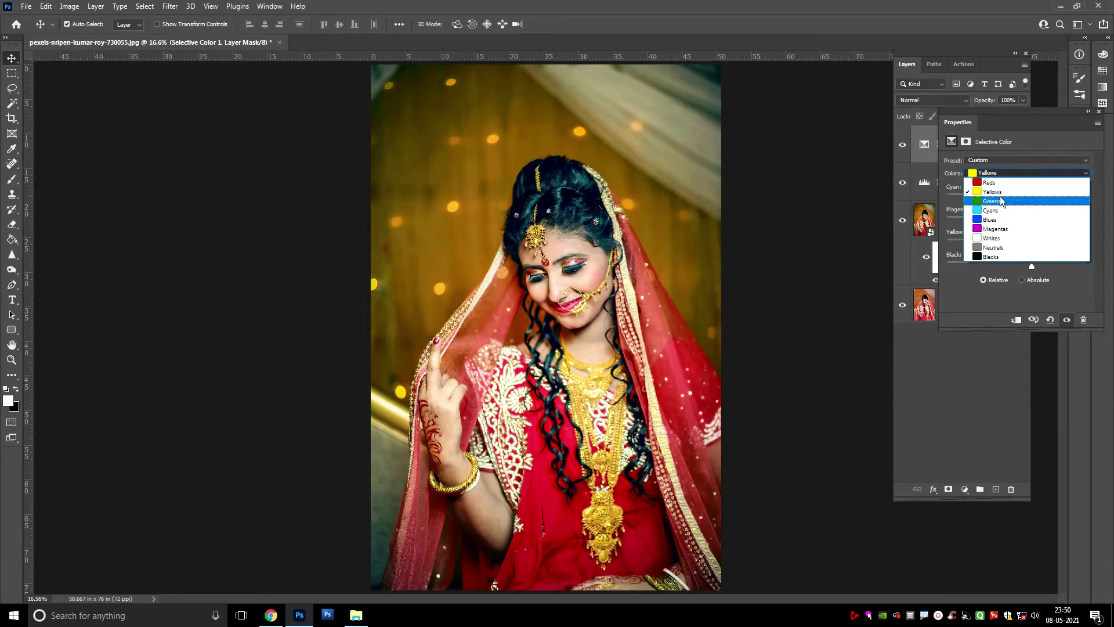
pyautogui.click(1000, 201)
pyautogui.moveTo(1043, 219); pyautogui.dragTo(1082, 218)
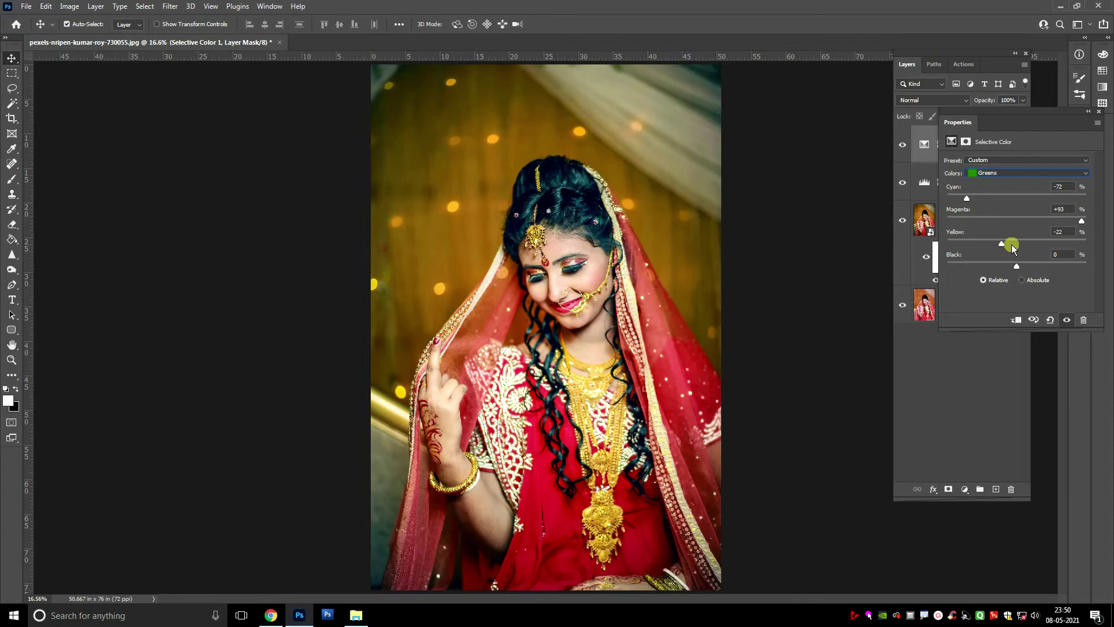
pyautogui.moveTo(1001, 243); pyautogui.dragTo(1043, 241)
# - Fine-tune the Selective Color Neutrals, setting their Yellow to -12
pyautogui.click(1003, 173)
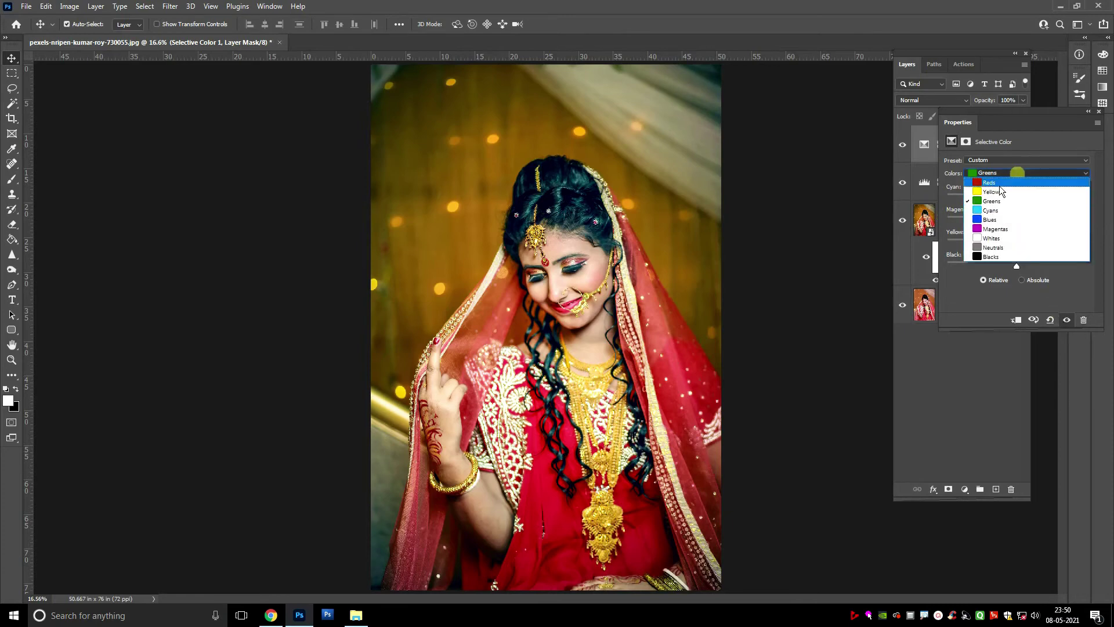
pyautogui.click(998, 249)
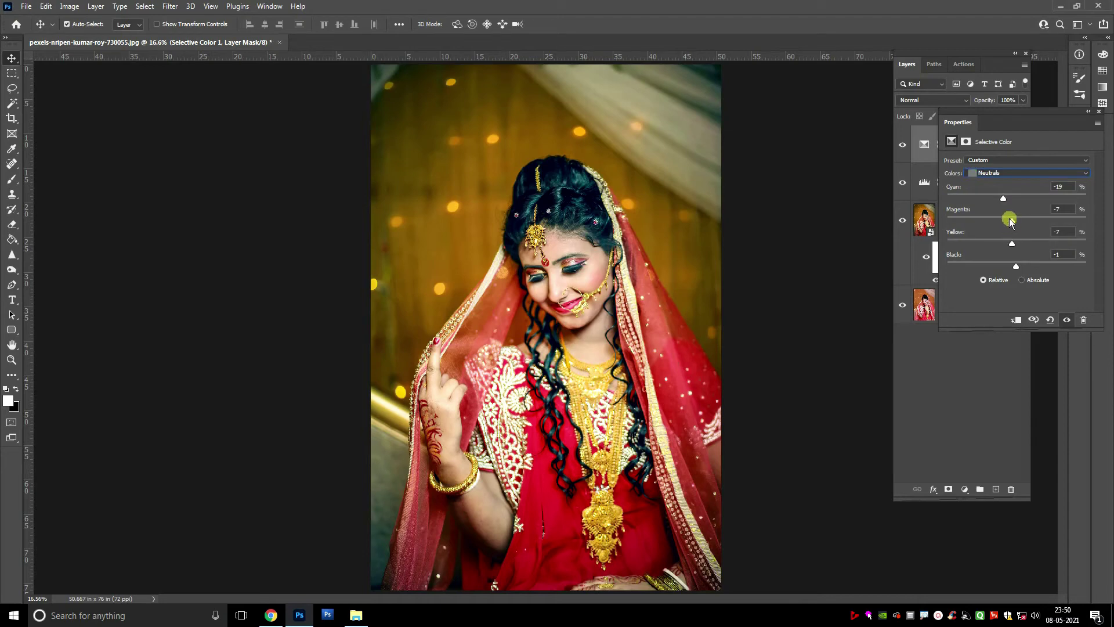
pyautogui.moveTo(1011, 220); pyautogui.dragTo(1008, 199)
pyautogui.moveTo(1012, 243); pyautogui.dragTo(1008, 244)
# - Return to the Yellows, compare the portrait with and without the Selective Color adjustment, and close its settings
pyautogui.click(999, 173)
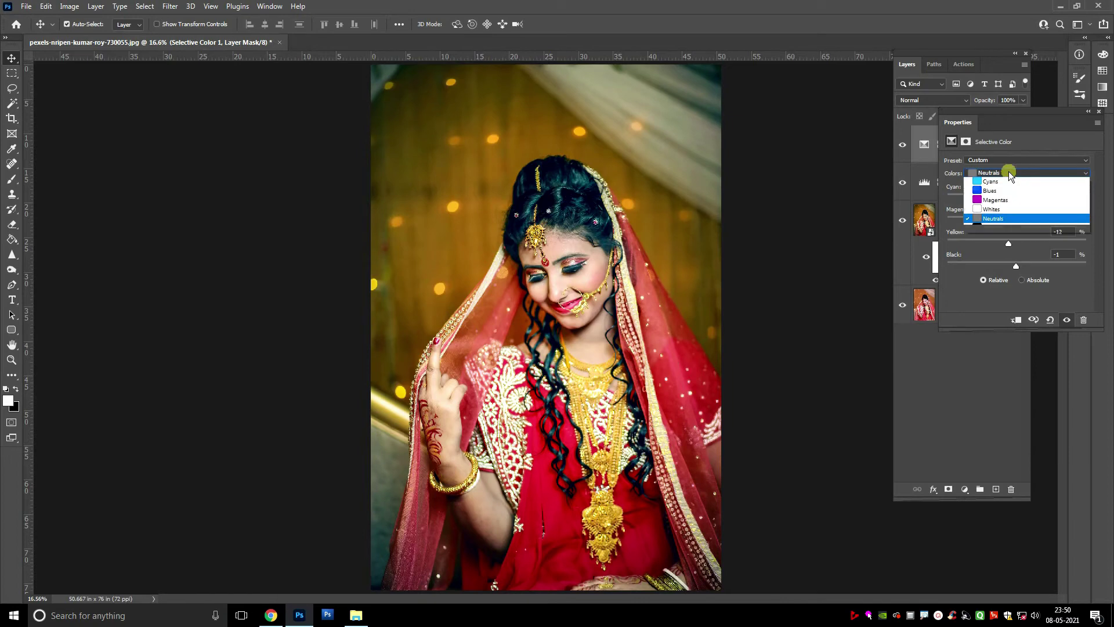
pyautogui.click(992, 192)
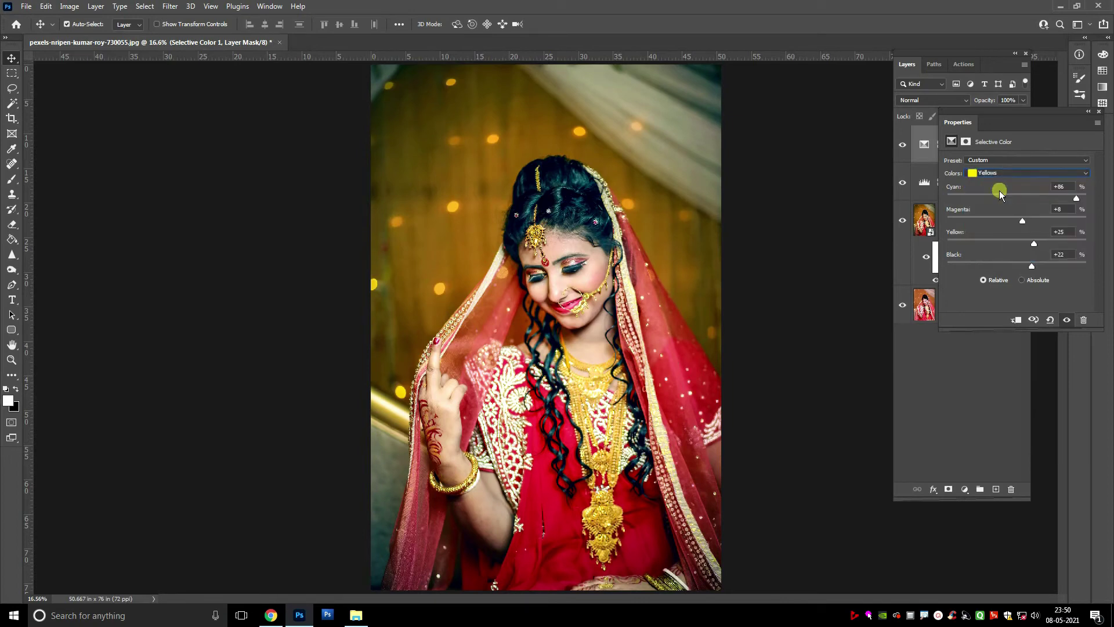
pyautogui.click(1063, 320)
pyautogui.click(1063, 320)
pyautogui.click(1099, 111)
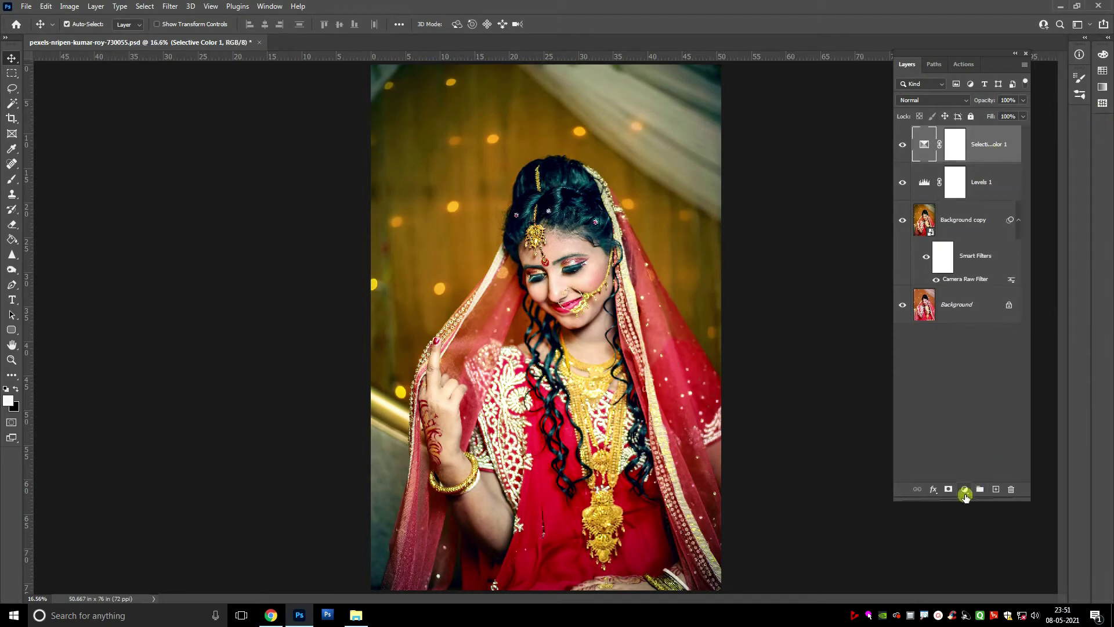
# - Add a Color Lookup adjustment layer with the Fuji F125 Kodak 2393 LUT and reduce the layer's opacity to 40%
pyautogui.click(964, 491)
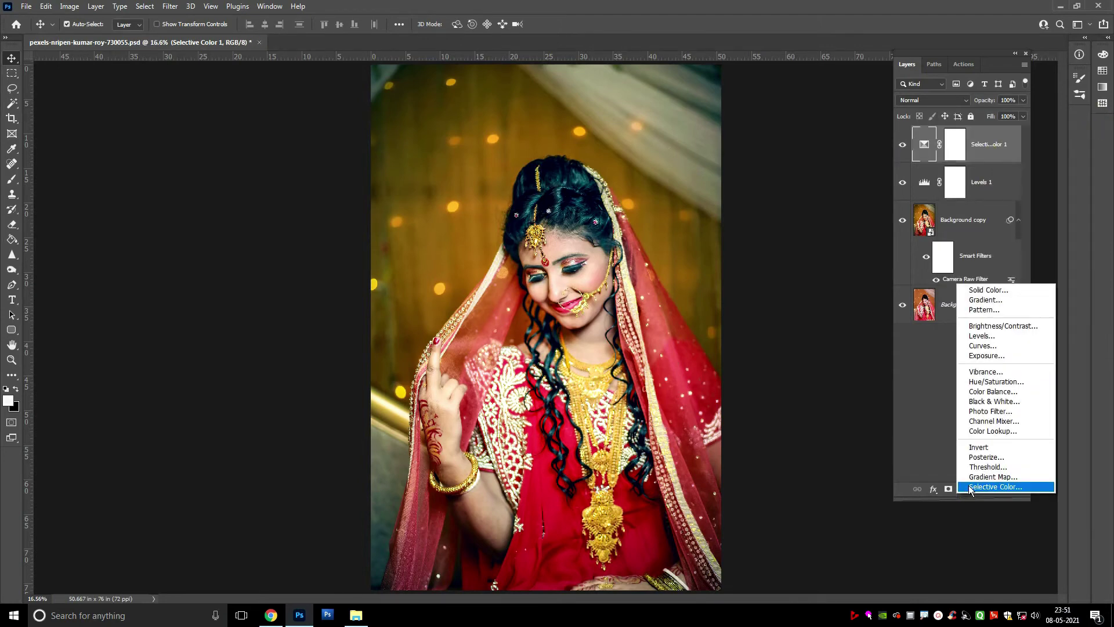
pyautogui.click(997, 431)
pyautogui.click(1022, 162)
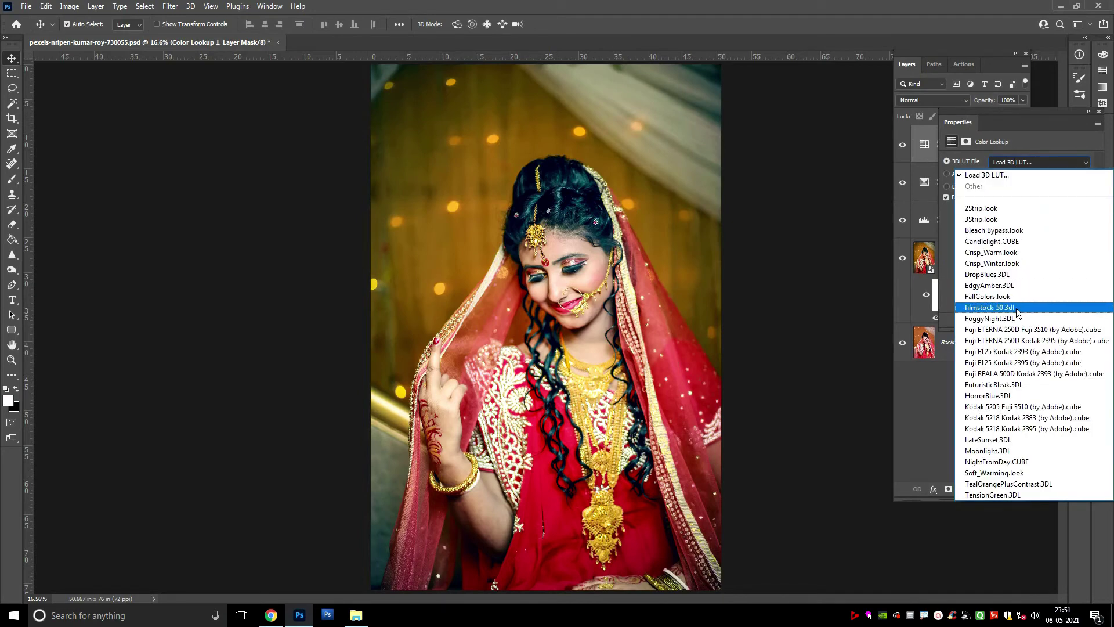
pyautogui.click(1017, 351)
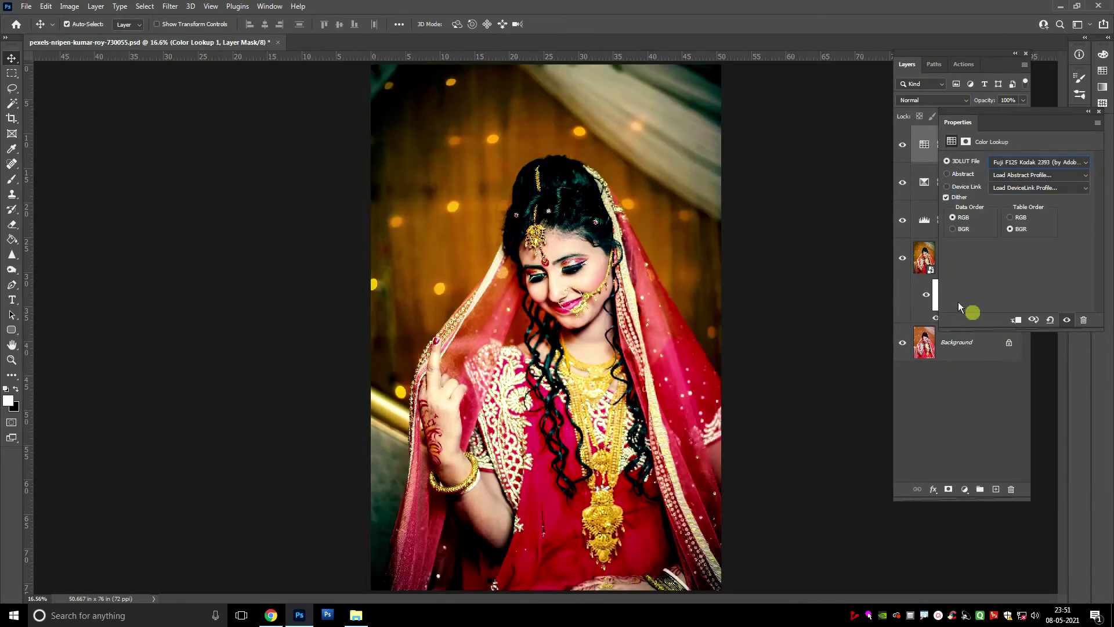
pyautogui.click(1102, 104)
pyautogui.moveTo(980, 102); pyautogui.dragTo(947, 109)
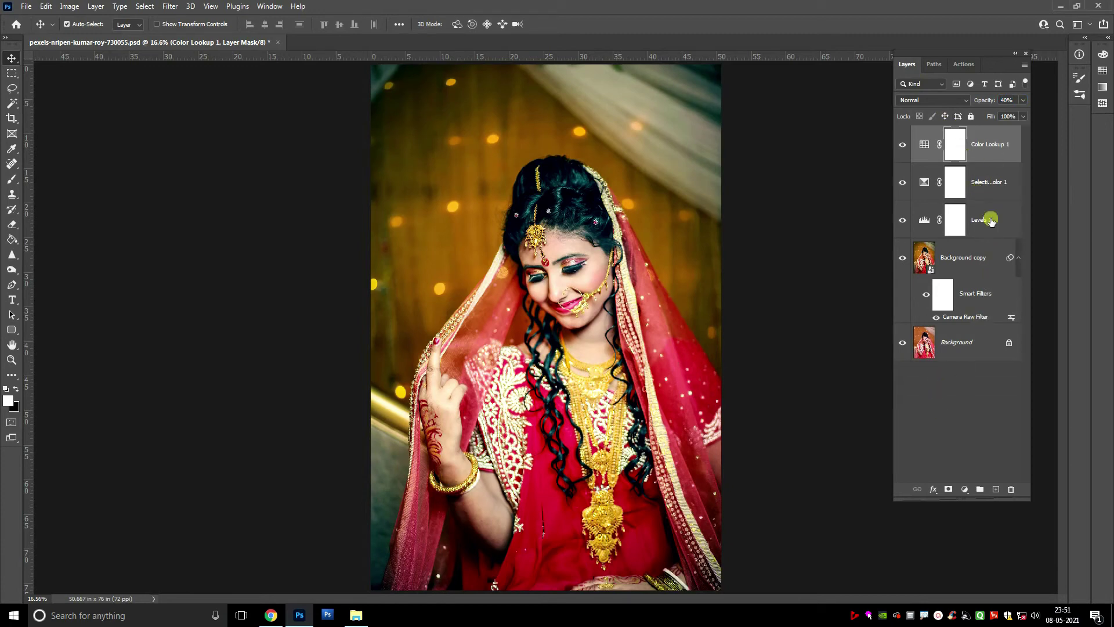
# - Compare the image without the Selective Color layer, reopen its settings and set the Reds to Cyan +25, Magenta +28, Yellow +24 and Black -3
pyautogui.click(903, 182)
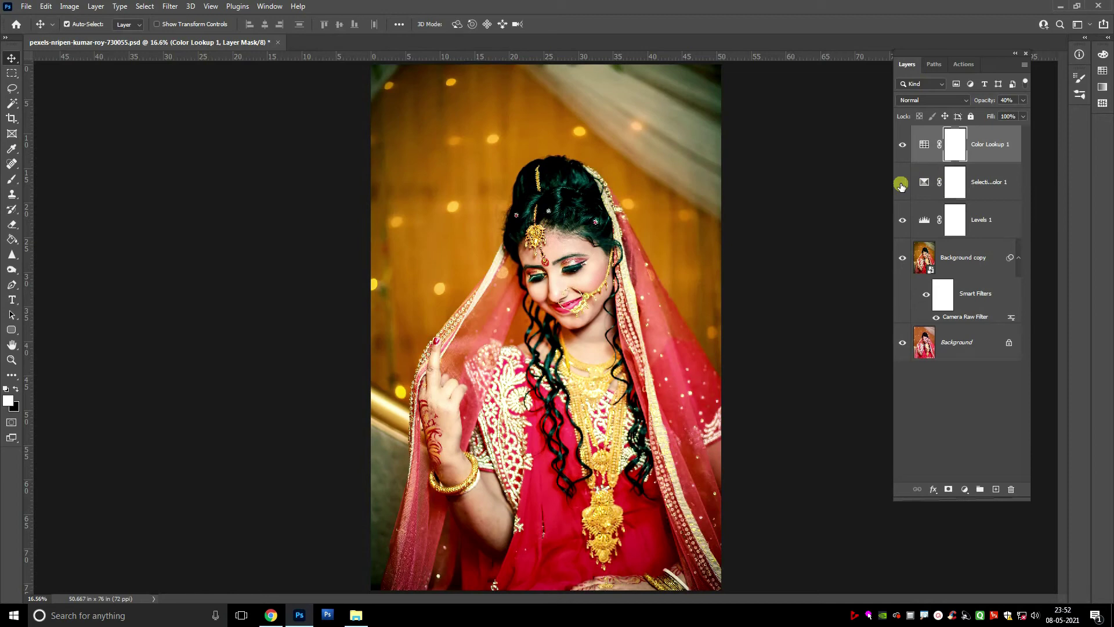
pyautogui.click(901, 183)
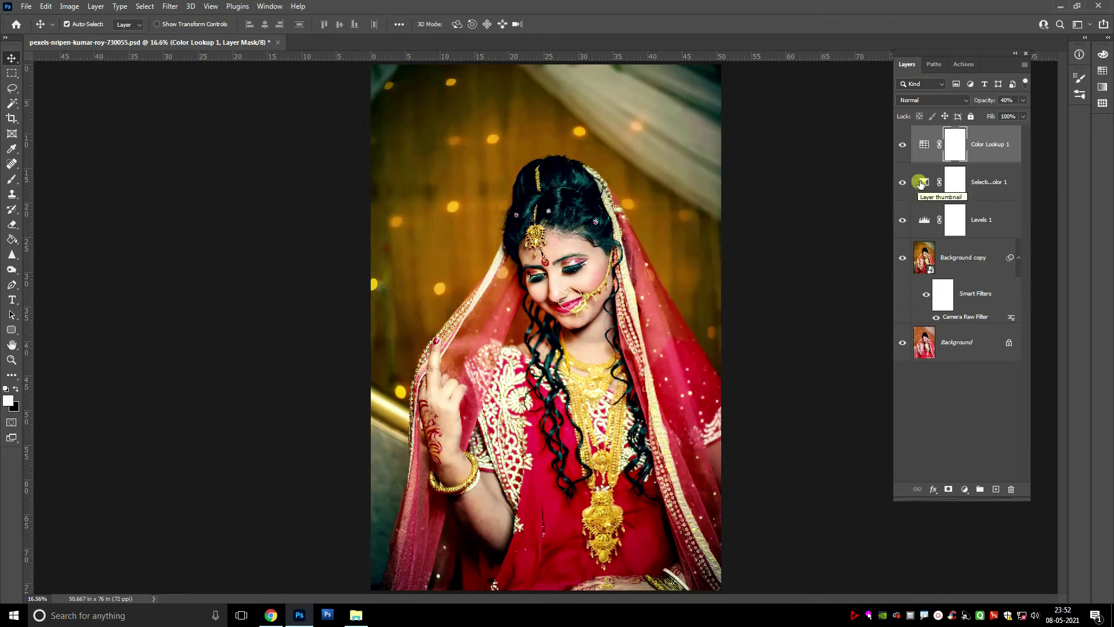
pyautogui.doubleClick(924, 182)
pyautogui.click(986, 173)
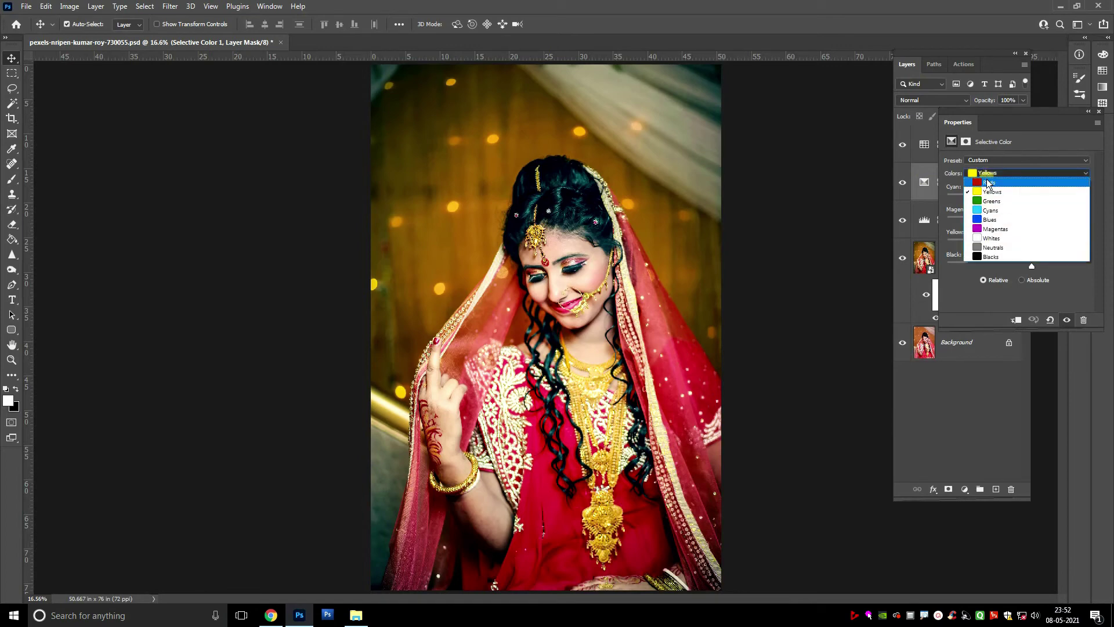
pyautogui.click(986, 161)
pyautogui.moveTo(1014, 266); pyautogui.dragTo(1035, 202)
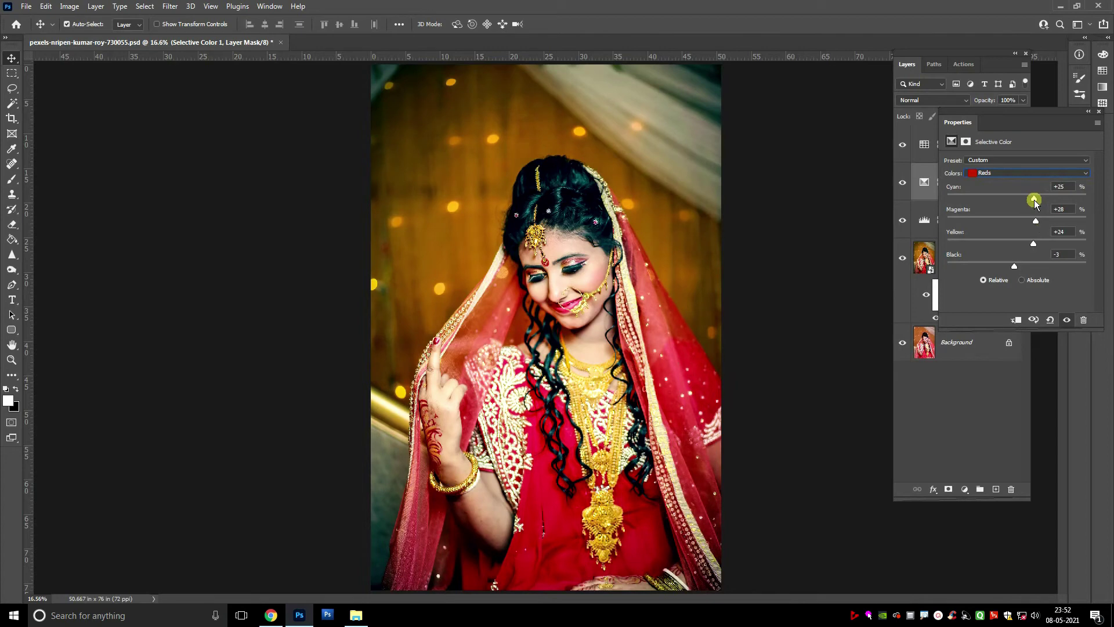
# - Set the Selective Color Blacks to Cyan +22 and Yellow -4, with a raised Magenta and a lowered Black amount
pyautogui.click(994, 172)
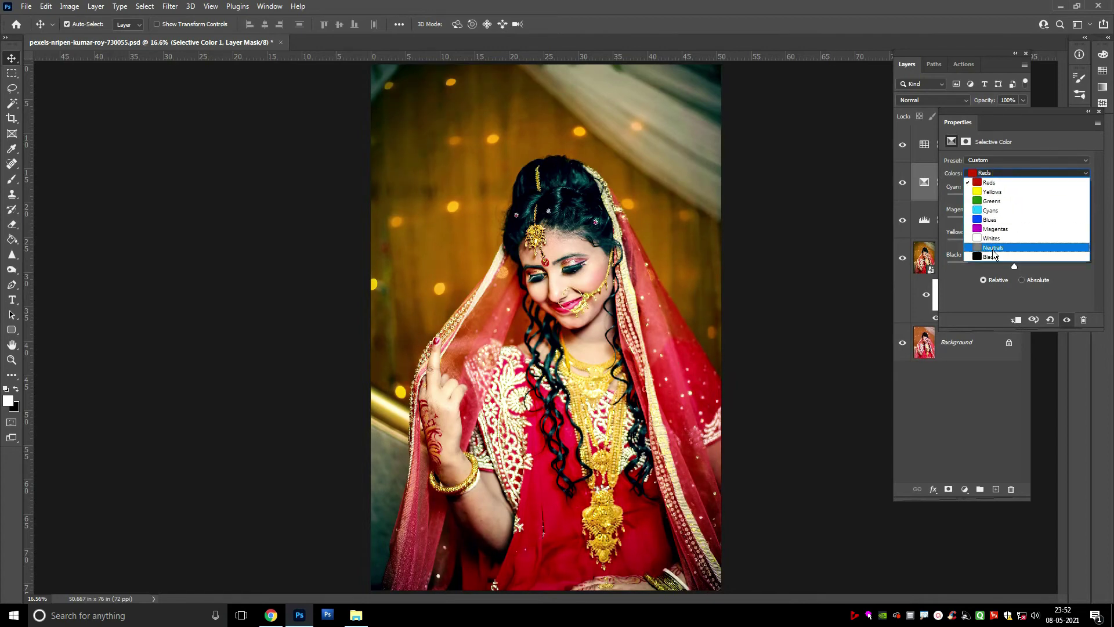
pyautogui.click(993, 253)
pyautogui.moveTo(1047, 199); pyautogui.dragTo(1102, 198)
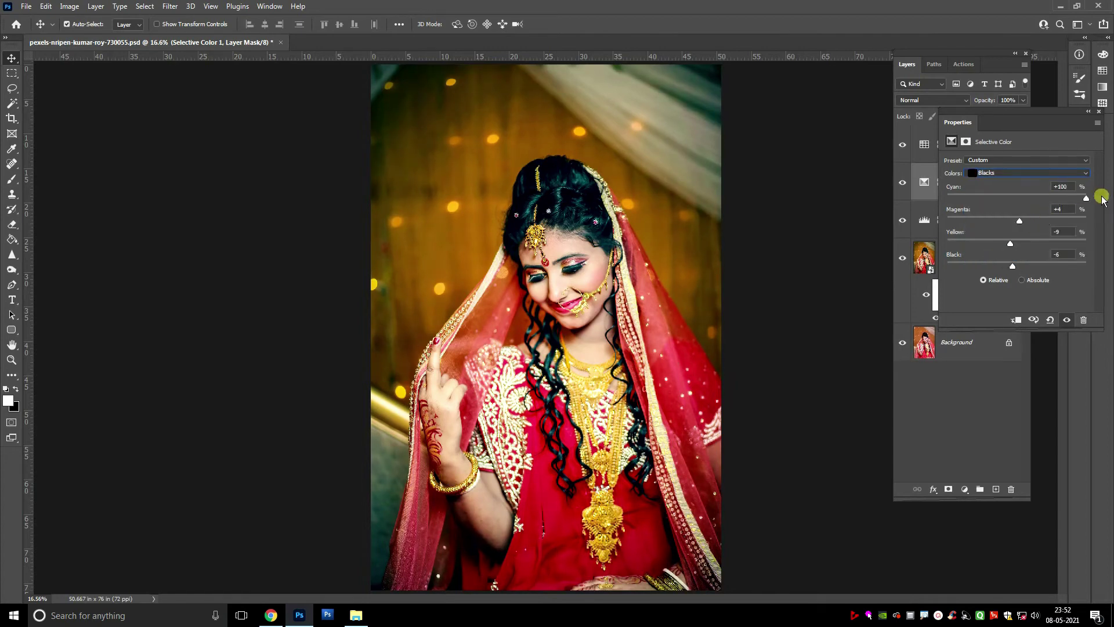
pyautogui.moveTo(1027, 219); pyautogui.dragTo(1003, 267)
pyautogui.moveTo(1029, 220); pyautogui.dragTo(1014, 243)
pyautogui.moveTo(1067, 196); pyautogui.dragTo(1031, 218)
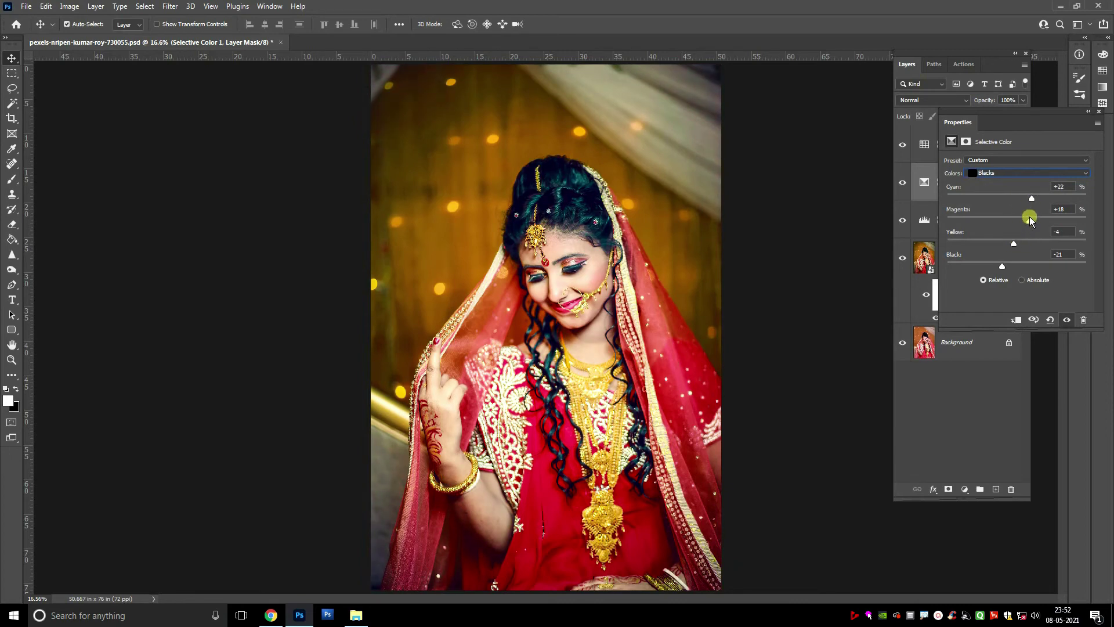
pyautogui.moveTo(1030, 219); pyautogui.dragTo(1008, 264)
# - Check the Blues, set the Selective Color Cyans to Cyan -11, Magenta +30, Yellow -6 and Black -2, and close the settings
pyautogui.click(1027, 172)
pyautogui.click(991, 221)
pyautogui.click(1027, 172)
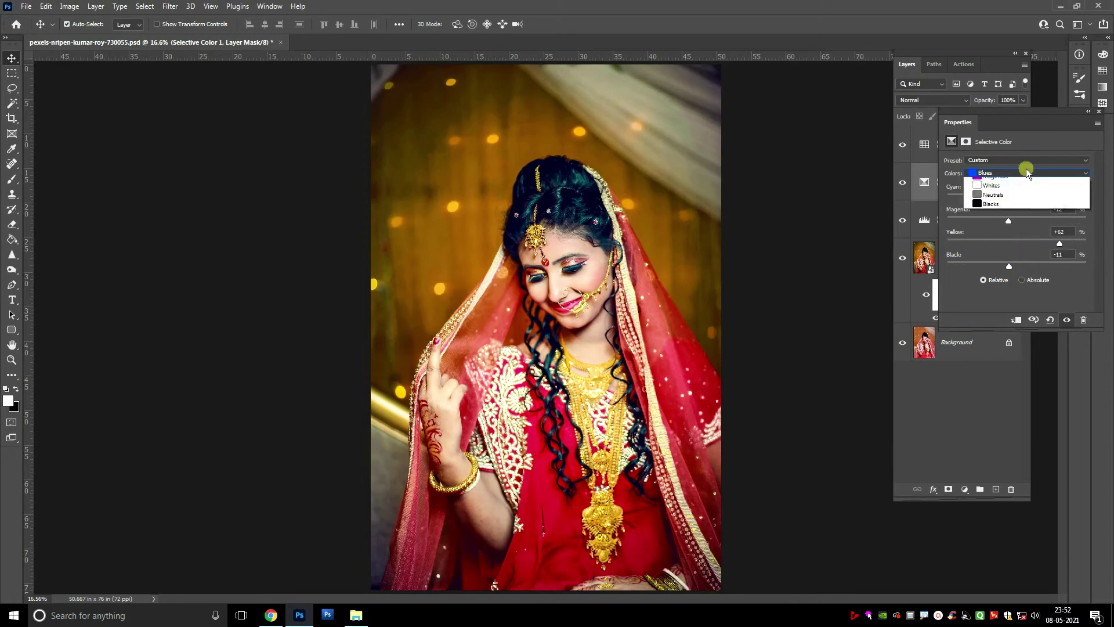
pyautogui.click(993, 205)
pyautogui.moveTo(1024, 200)
pyautogui.mouseDown()
pyautogui.moveTo(1042, 199)
pyautogui.moveTo(982, 218)
pyautogui.moveTo(1037, 216)
pyautogui.mouseUp()
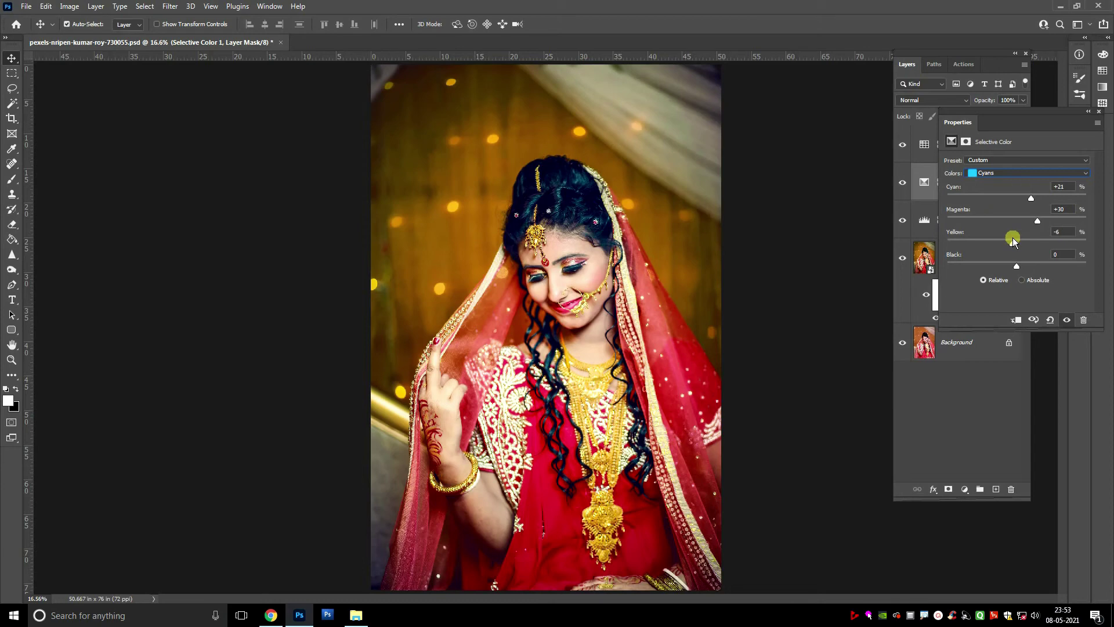
pyautogui.moveTo(1016, 265)
pyautogui.mouseDown()
pyautogui.moveTo(1004, 265)
pyautogui.moveTo(1015, 266)
pyautogui.mouseUp()
pyautogui.moveTo(1029, 200); pyautogui.dragTo(1009, 198)
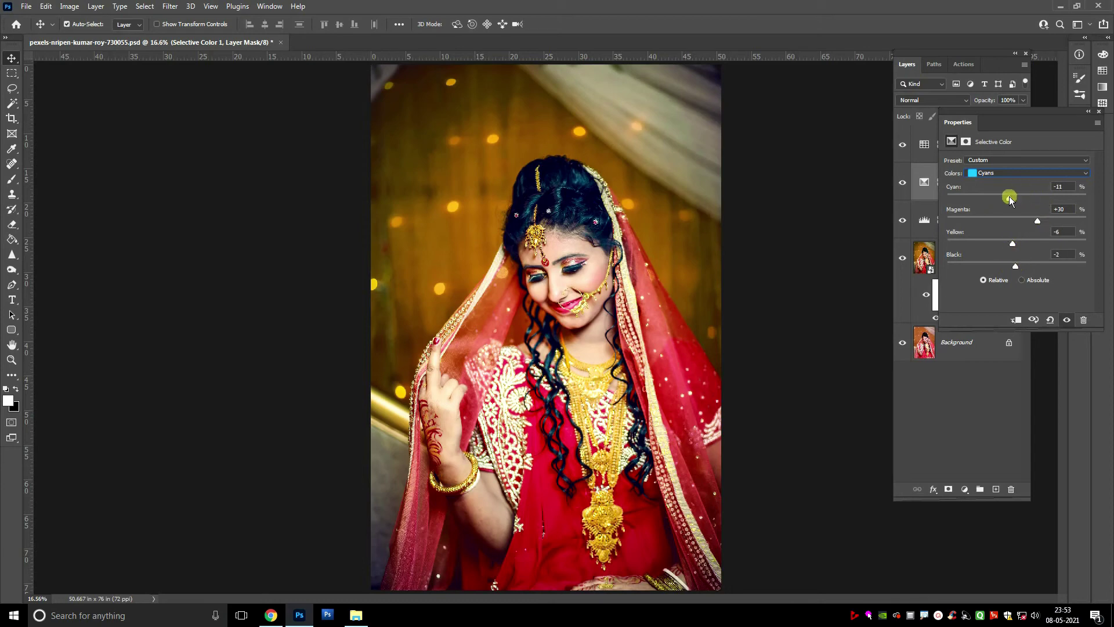
pyautogui.click(1098, 116)
# - Try a Vibrance adjustment layer above the Color Lookup layer and delete it
pyautogui.click(1007, 143)
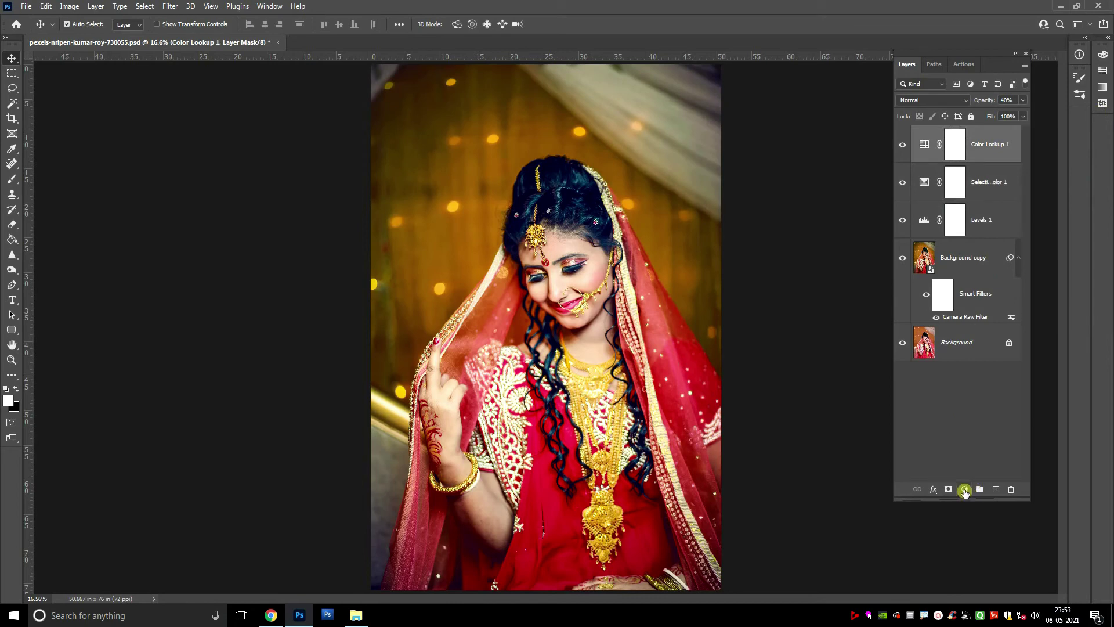
pyautogui.click(964, 489)
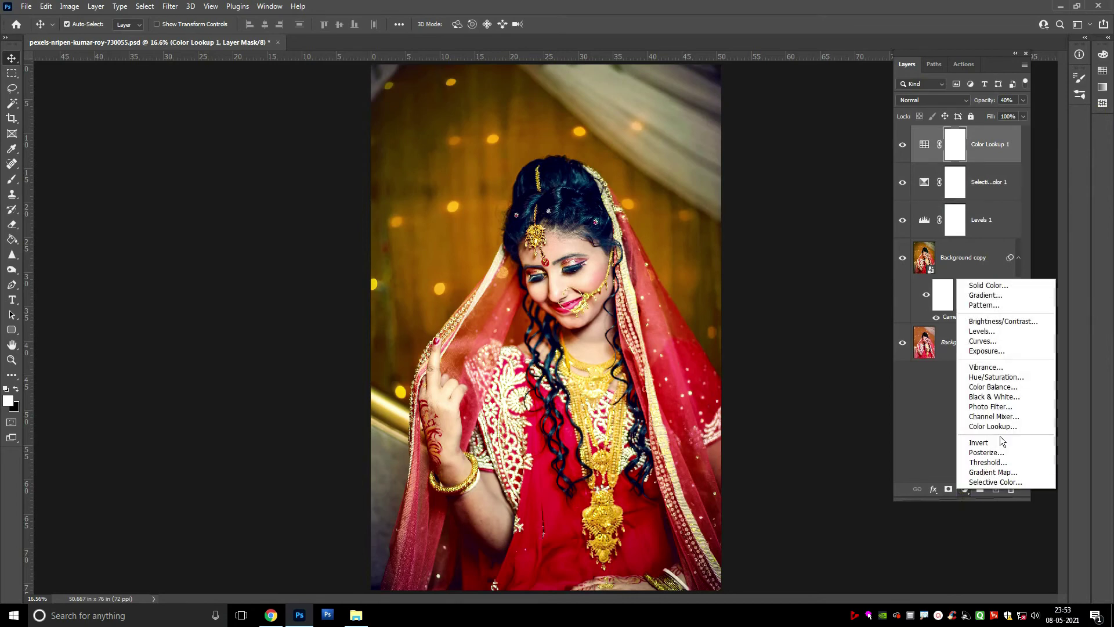
pyautogui.click(986, 367)
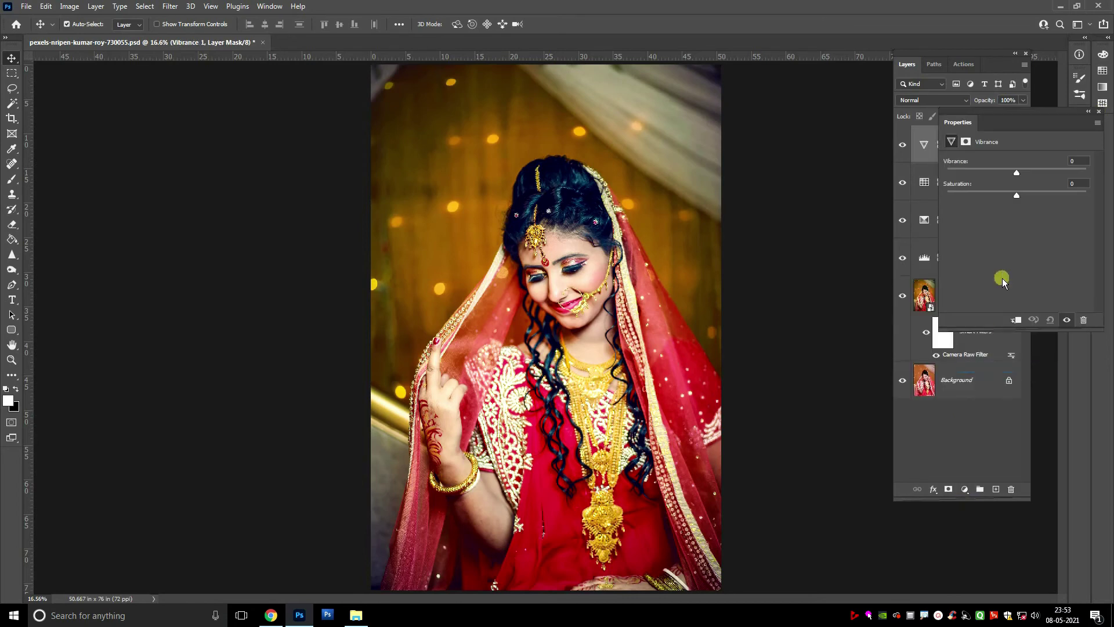
pyautogui.moveTo(1016, 172)
pyautogui.mouseDown()
pyautogui.moveTo(1001, 173)
pyautogui.moveTo(1014, 176)
pyautogui.mouseUp()
pyautogui.click(1099, 111)
pyautogui.moveTo(998, 149); pyautogui.dragTo(1011, 488)
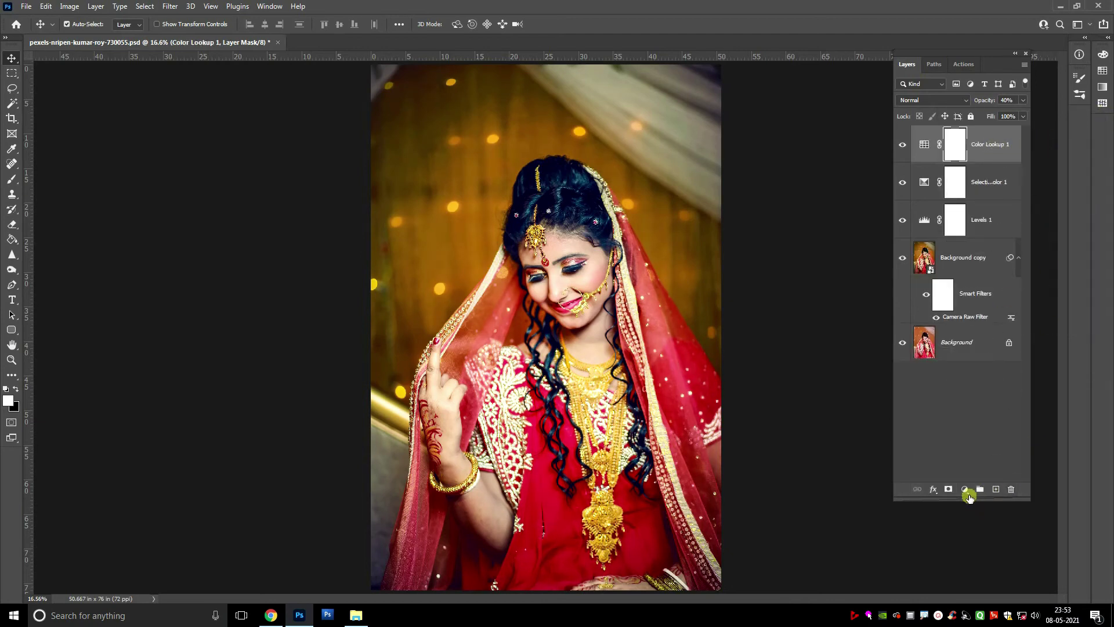
# - Add a Hue/Saturation adjustment layer above Color Lookup and lower the Reds' Saturation to about -12 and their Lightness slightly
pyautogui.click(964, 490)
pyautogui.click(996, 377)
pyautogui.click(995, 172)
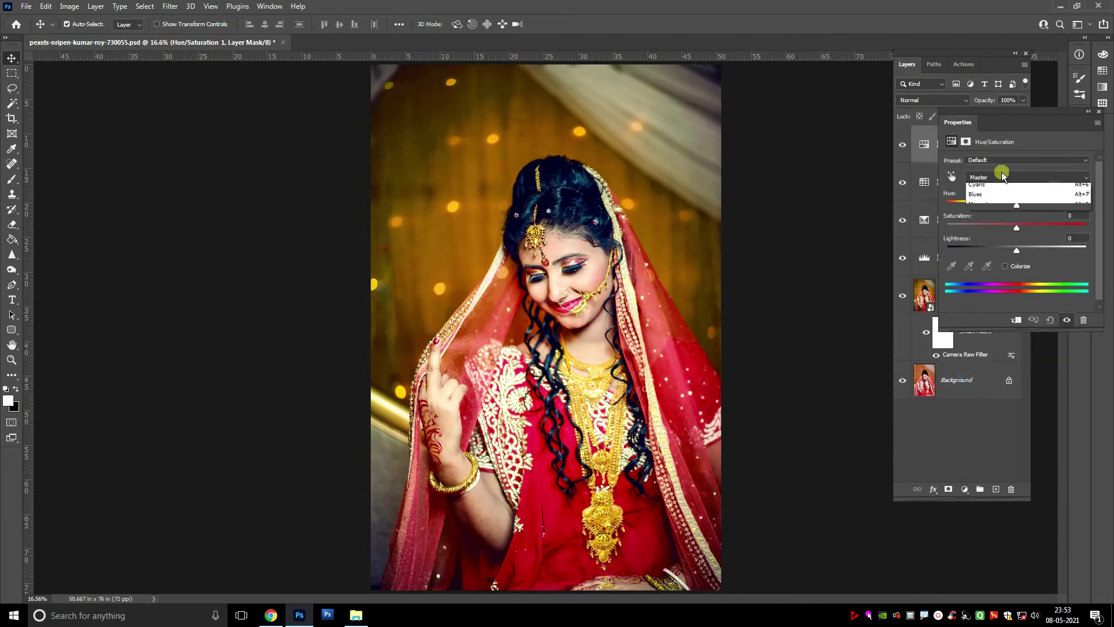
pyautogui.click(996, 198)
pyautogui.moveTo(1016, 226); pyautogui.dragTo(1004, 250)
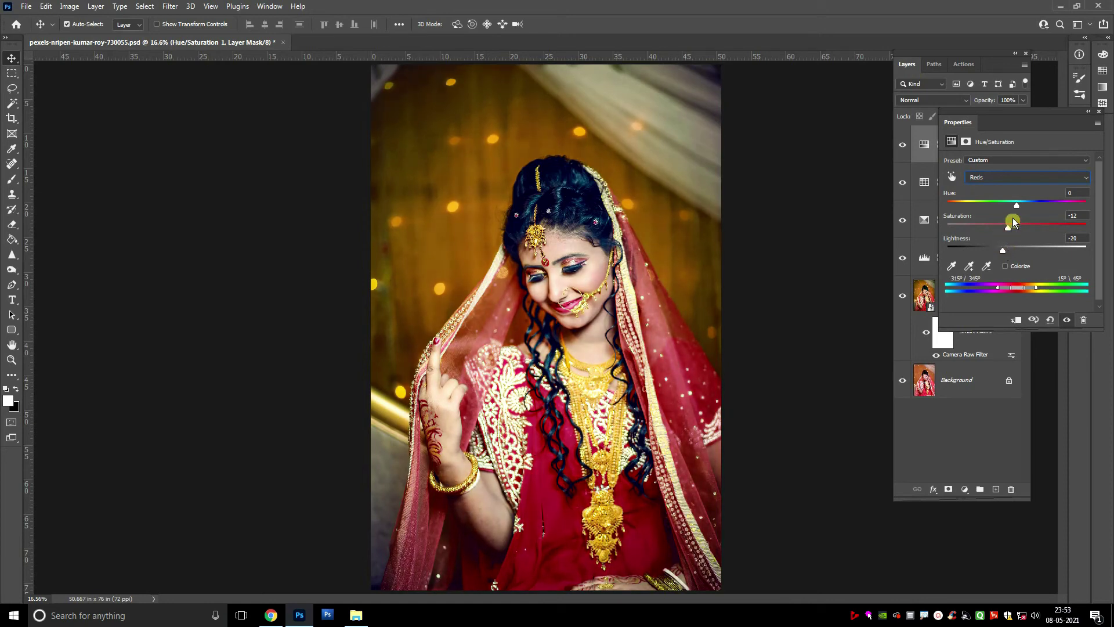
pyautogui.moveTo(1017, 203); pyautogui.dragTo(1016, 206)
pyautogui.moveTo(1003, 250); pyautogui.dragTo(1008, 251)
# - Adjust the Hue of the Blues in the Hue/Saturation adjustment
pyautogui.click(1005, 178)
pyautogui.click(987, 240)
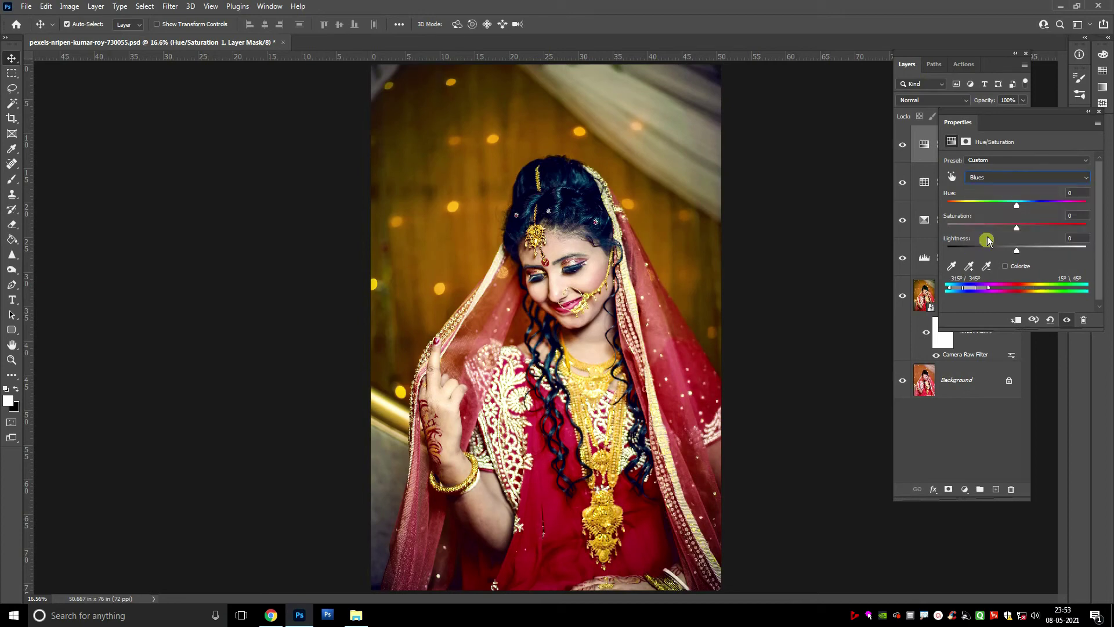
pyautogui.moveTo(1036, 207); pyautogui.dragTo(1009, 210)
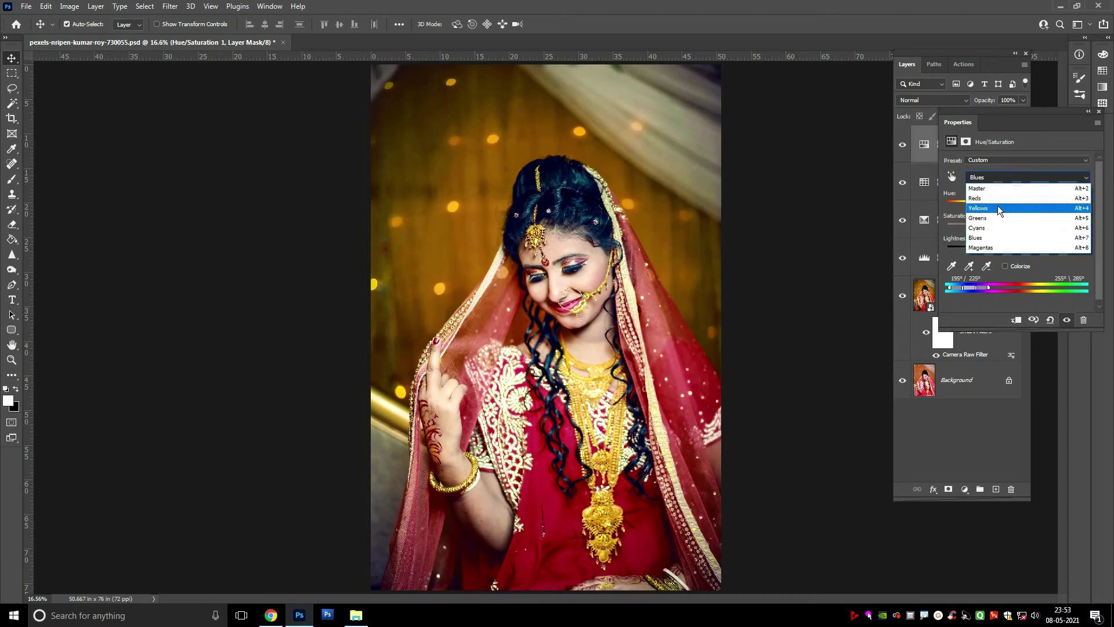
# - Set the Hue/Saturation Yellows to Hue -2 and Saturation -2, and close the adjustment's settings
pyautogui.click(997, 205)
pyautogui.moveTo(1021, 210)
pyautogui.mouseDown()
pyautogui.moveTo(1006, 210)
pyautogui.moveTo(1017, 212)
pyautogui.moveTo(1006, 212)
pyautogui.moveTo(1015, 207)
pyautogui.moveTo(1016, 230)
pyautogui.mouseUp()
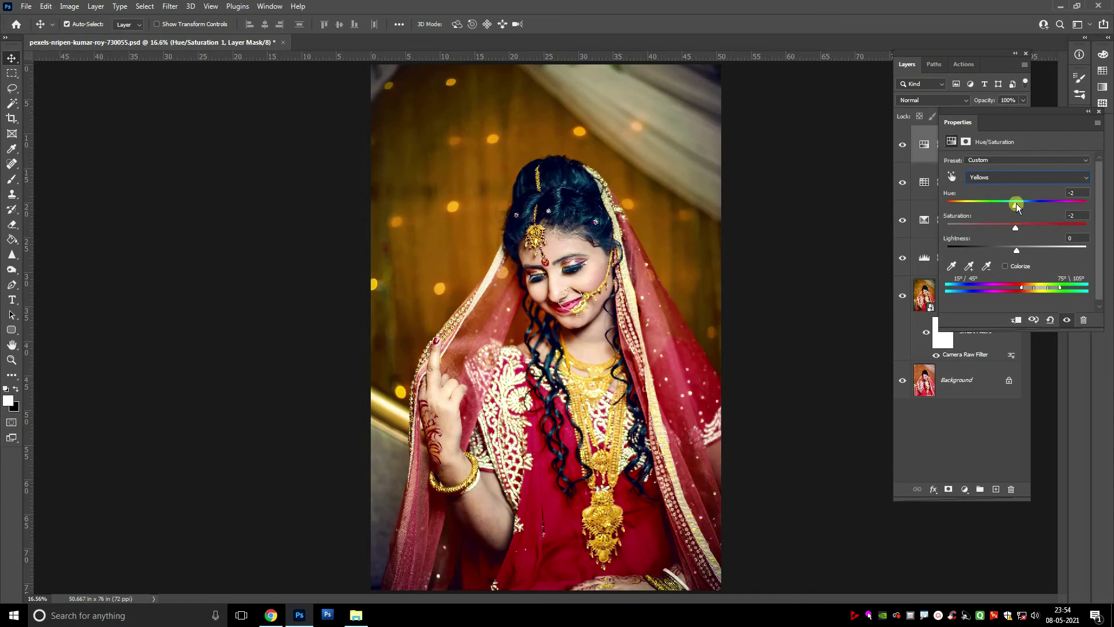
pyautogui.click(1003, 178)
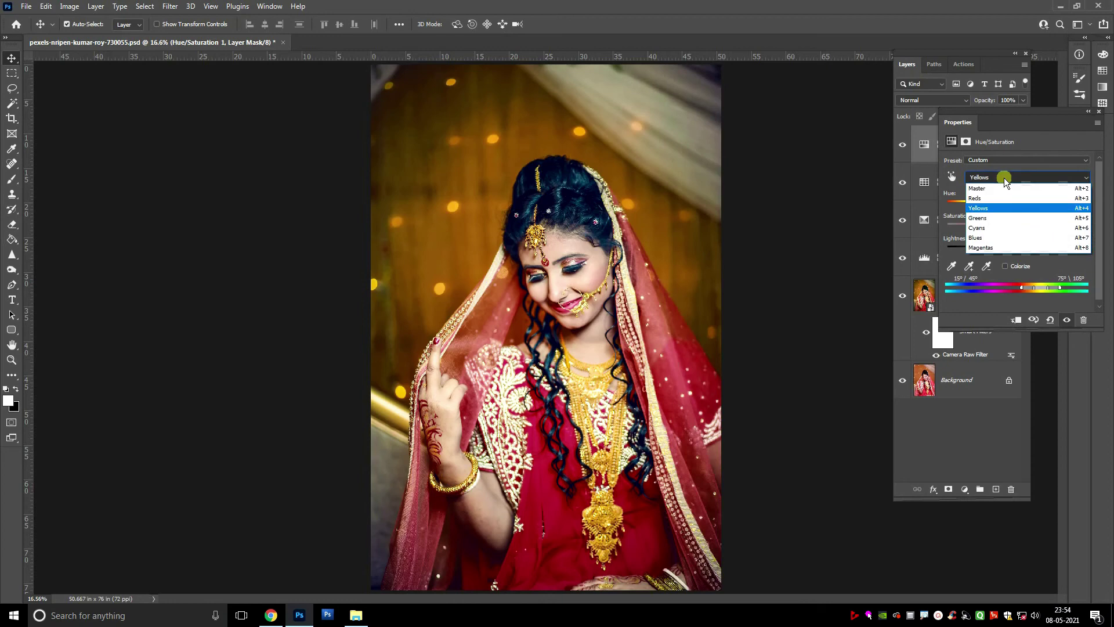
pyautogui.click(1029, 134)
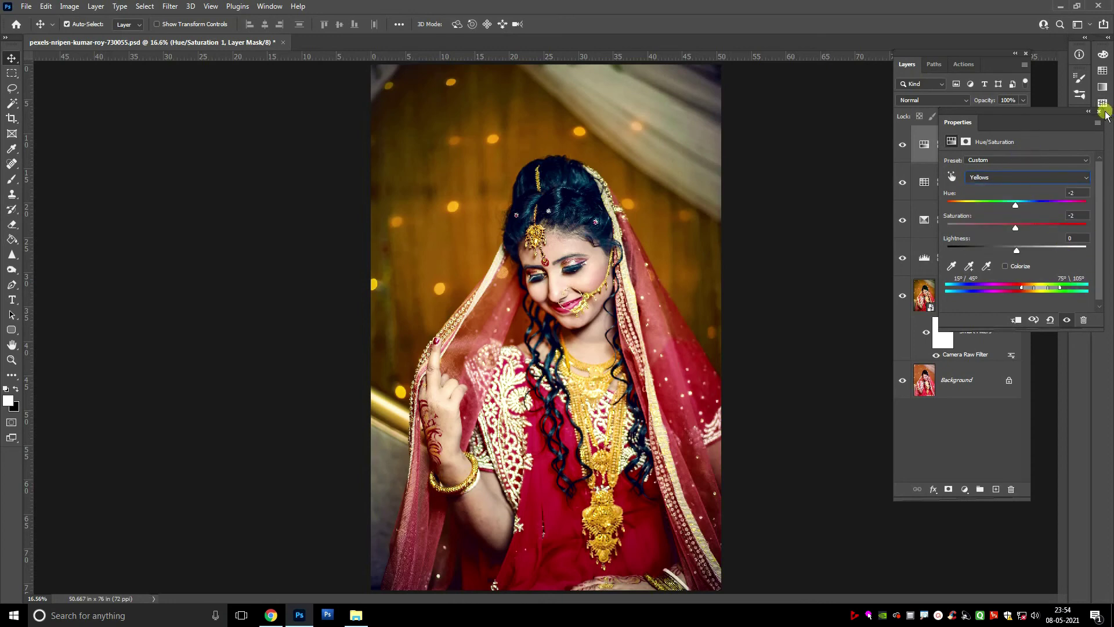
pyautogui.click(1097, 113)
pyautogui.click(1005, 142)
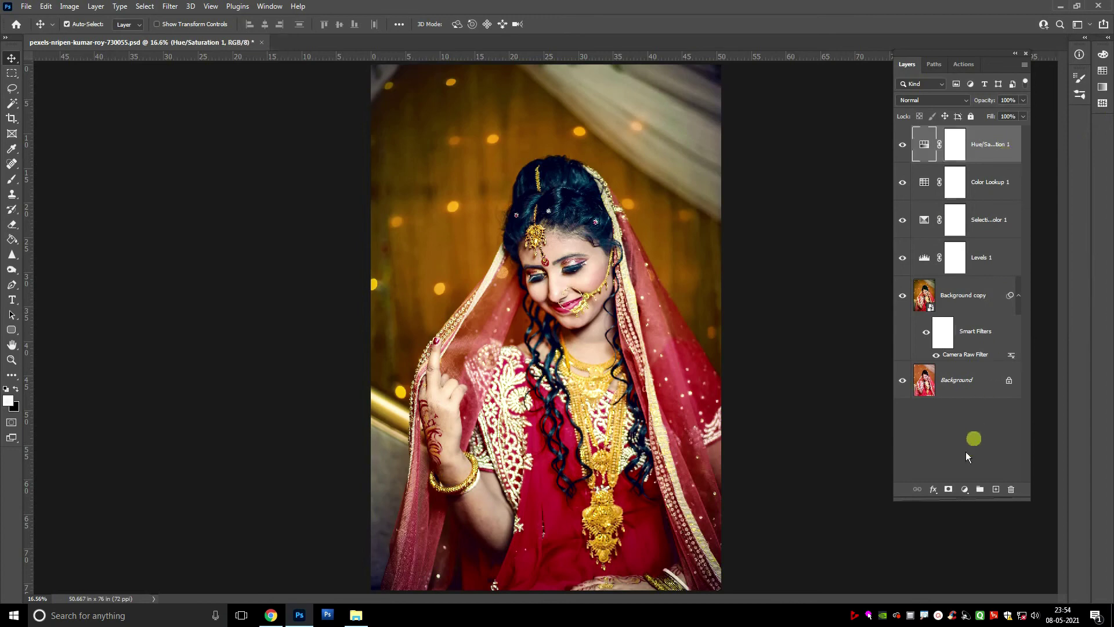
# - Add a Curves adjustment layer above Hue/Saturation and pull the upper part of the RGB curve down slightly to darken the image
pyautogui.click(965, 489)
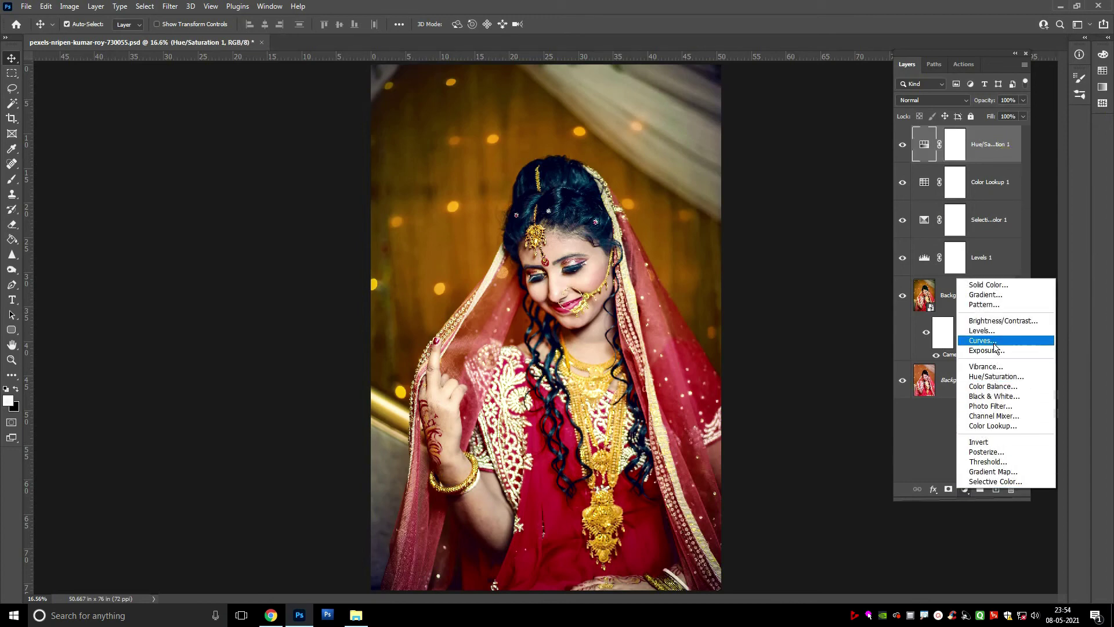
pyautogui.click(986, 340)
pyautogui.moveTo(1054, 216); pyautogui.dragTo(1055, 224)
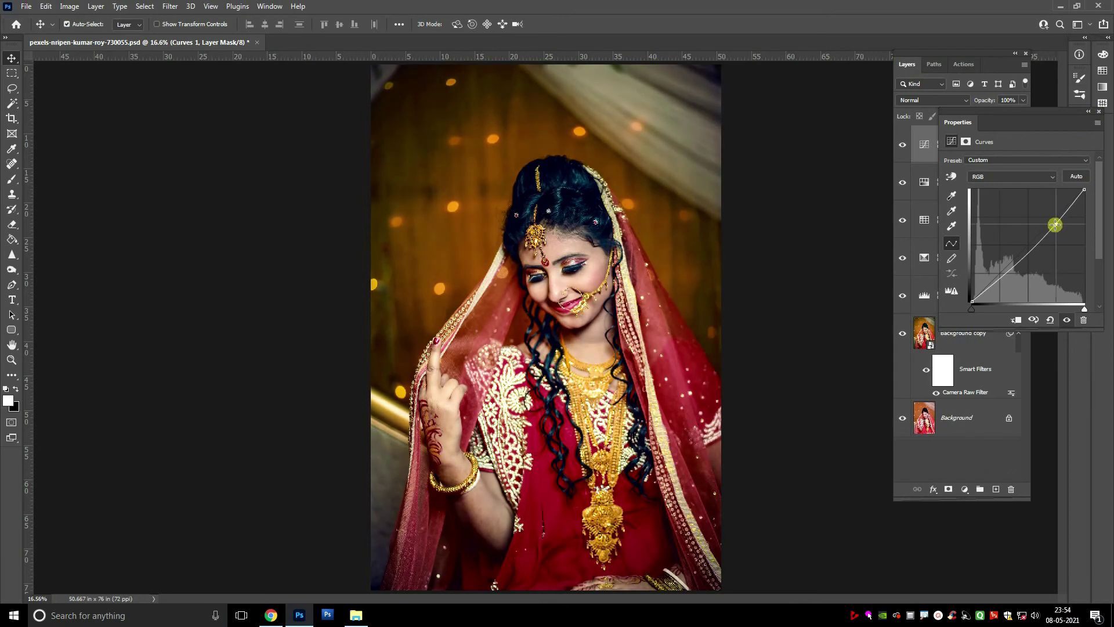
pyautogui.click(1099, 112)
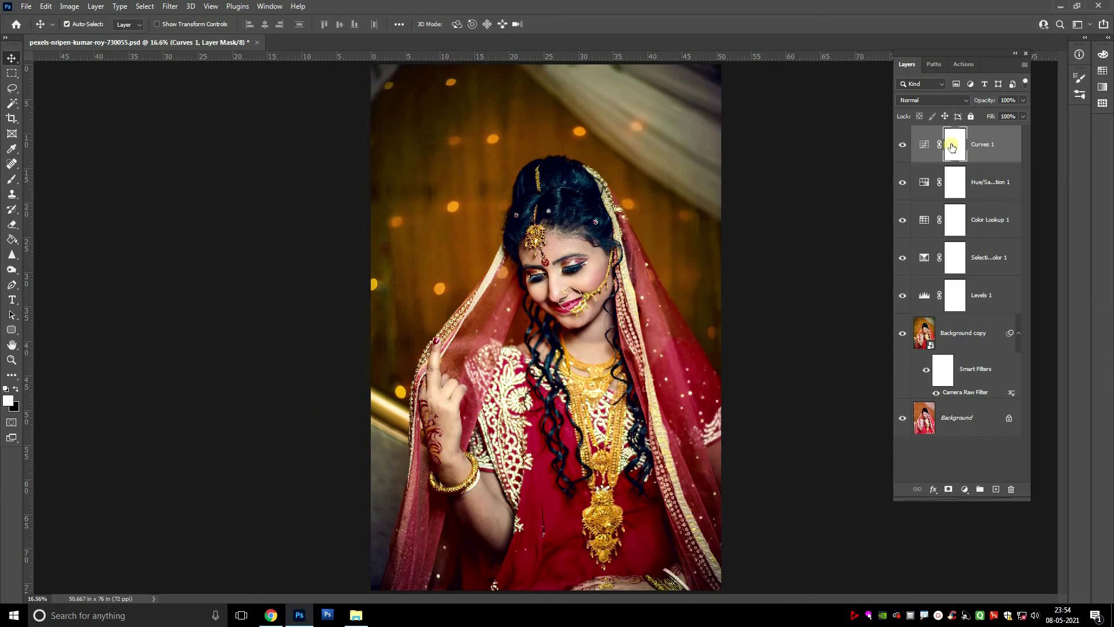
# - Paint black on the Curves layer mask with a large soft brush over the bride's face and torso to remove the darkening there
pyautogui.click(14, 388)
pyautogui.press('b')
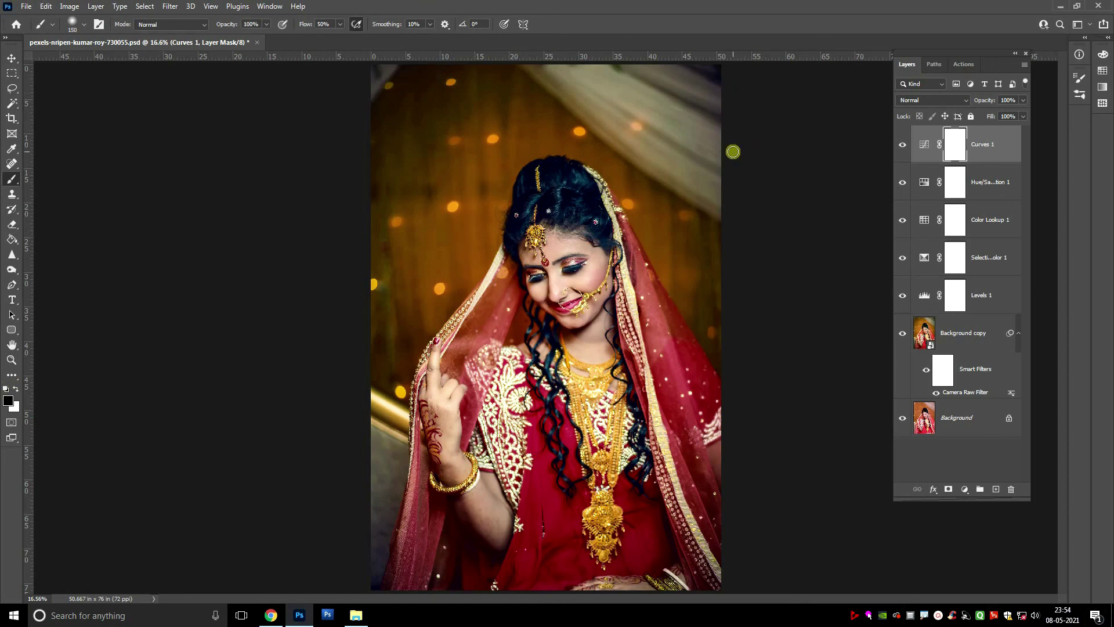
pyautogui.hotkey('ctrl', '-')
pyautogui.press(']')
pyautogui.press(']')
pyautogui.press(']')
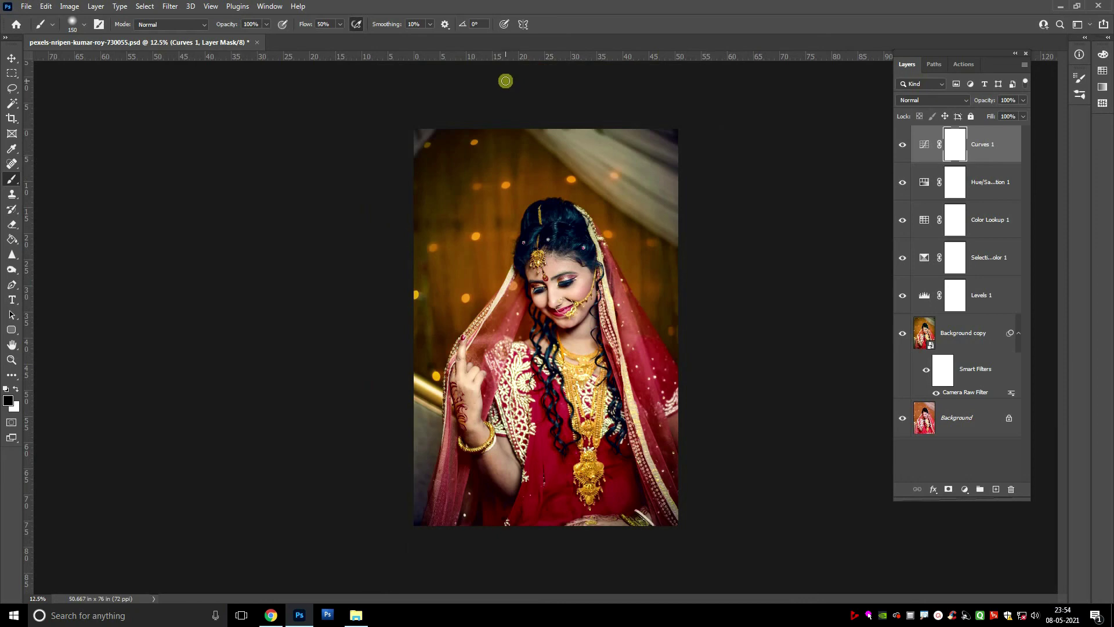
pyautogui.press(']')
pyautogui.press(']')
pyautogui.press(']')
pyautogui.press(']')
pyautogui.scroll(1, 570, 260)
pyautogui.scroll(-1, 569, 259)
pyautogui.press('[')
pyautogui.moveTo(542, 362); pyautogui.dragTo(542, 313)
pyautogui.moveTo(517, 412)
pyautogui.mouseDown()
pyautogui.moveTo(587, 477)
pyautogui.moveTo(583, 423)
pyautogui.mouseUp()
# - Enlarge the brush to 2500 px and extend the black painting on the Curves mask over the bride's head and body
pyautogui.press(']')
pyautogui.press(']')
pyautogui.press(']')
pyautogui.press(']')
pyautogui.moveTo(555, 199)
pyautogui.mouseDown()
pyautogui.moveTo(472, 242)
pyautogui.moveTo(484, 406)
pyautogui.moveTo(590, 473)
pyautogui.moveTo(573, 244)
pyautogui.moveTo(502, 186)
pyautogui.moveTo(535, 239)
pyautogui.mouseUp()
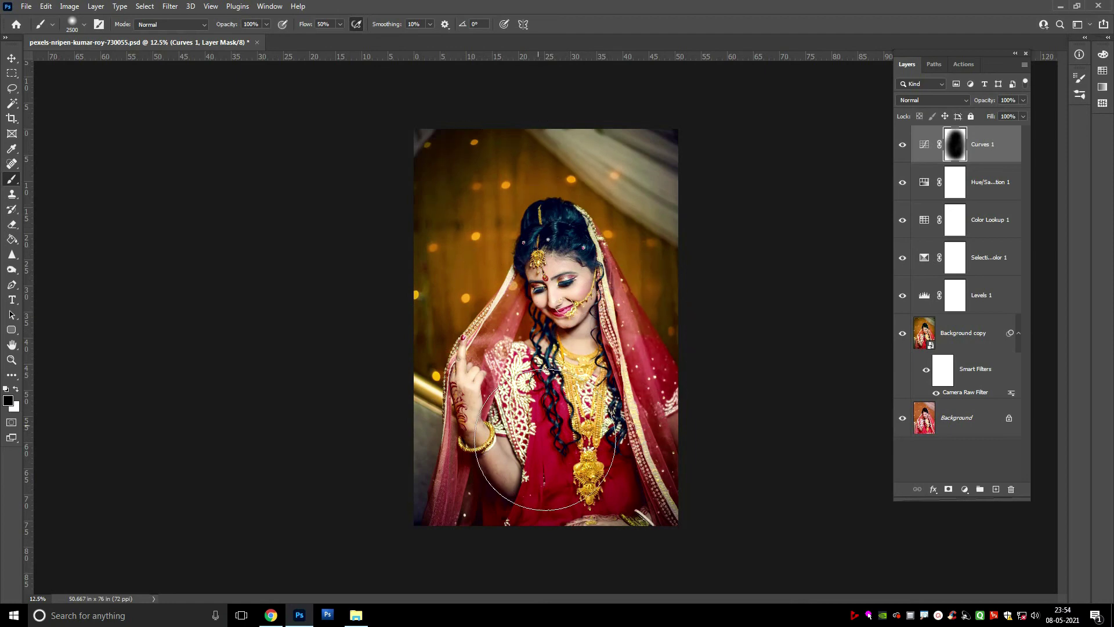
# - Paint white on the Curves mask over the background above and beside the head to restore the darkening, and return to the Move tool
pyautogui.hotkey('ctrl', '0')
pyautogui.press('x')
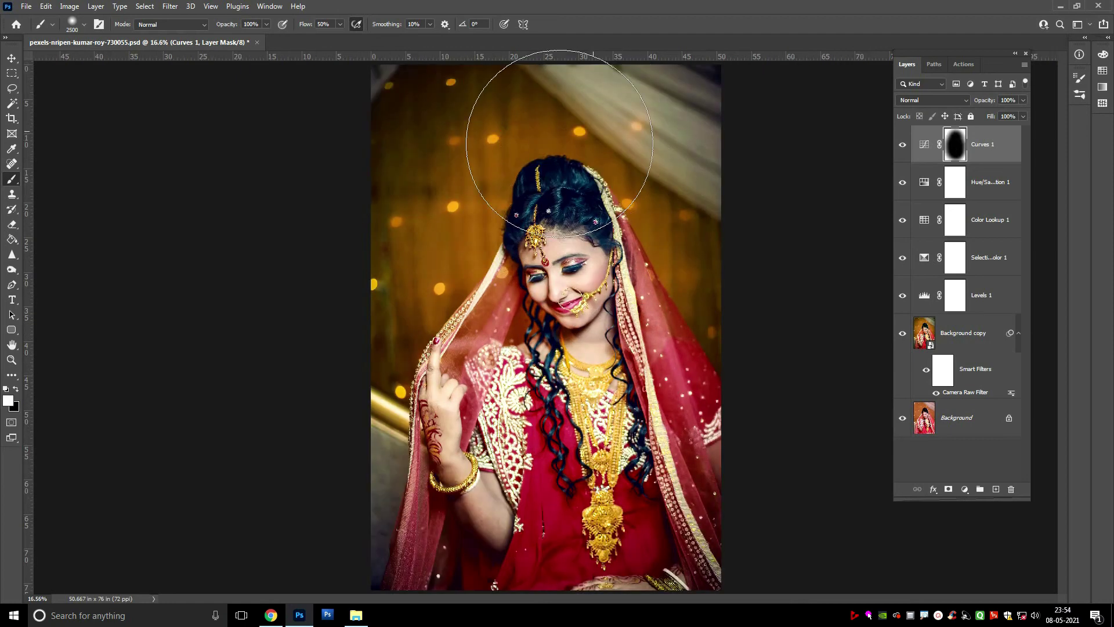
pyautogui.moveTo(552, 131)
pyautogui.mouseDown()
pyautogui.moveTo(460, 160)
pyautogui.moveTo(498, 205)
pyautogui.mouseUp()
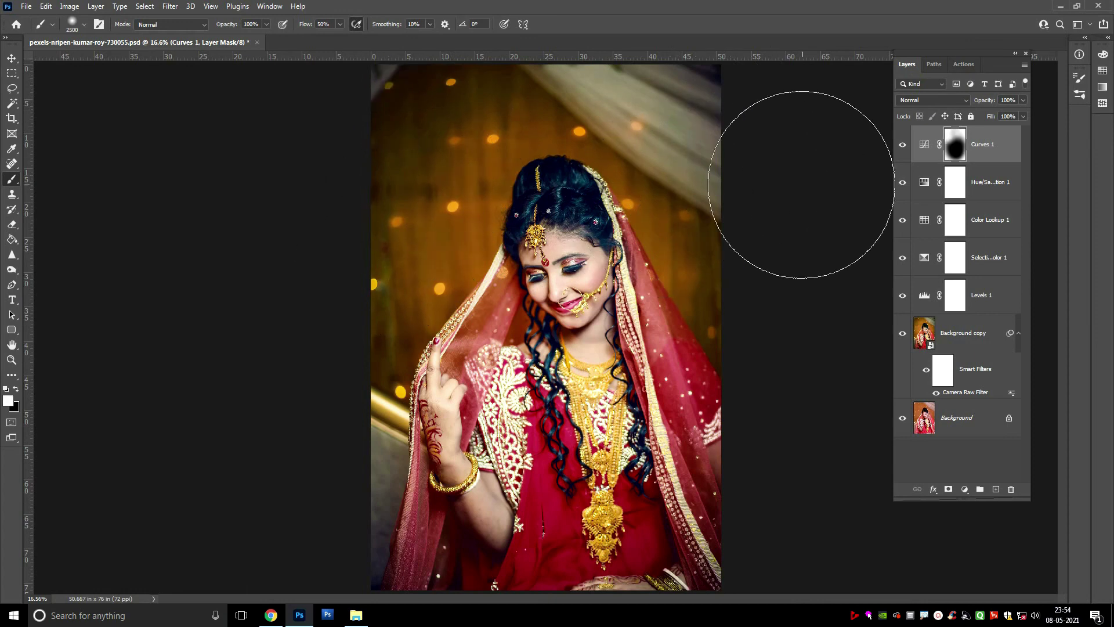
pyautogui.press('v')
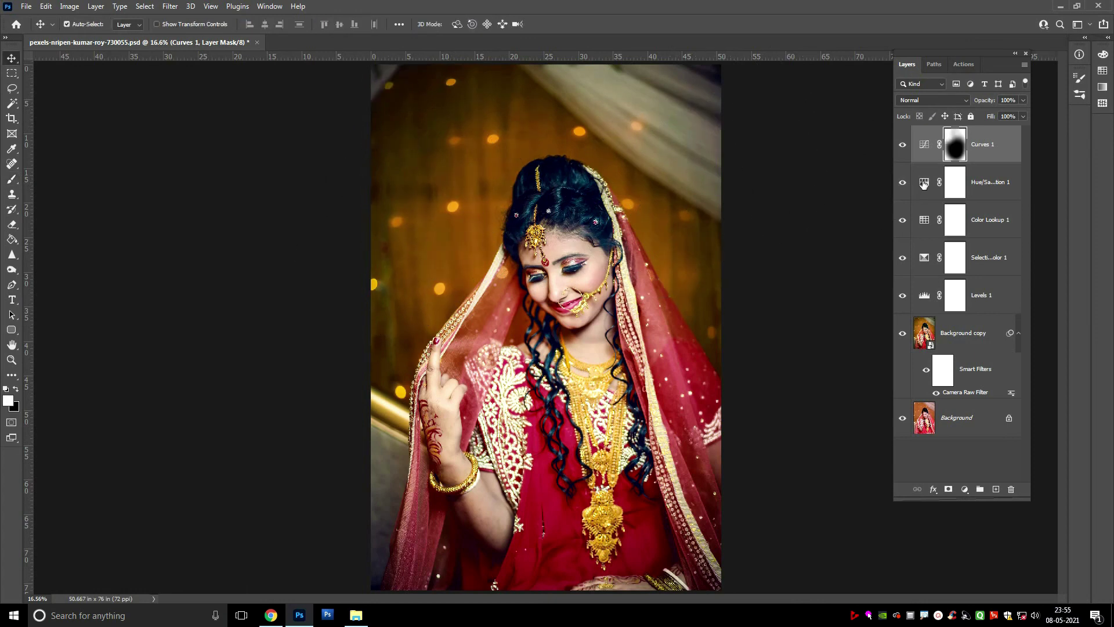
# - Reopen the Hue/Saturation adjustment's settings and lower the Saturation of the Blues
pyautogui.doubleClick(924, 184)
pyautogui.click(989, 178)
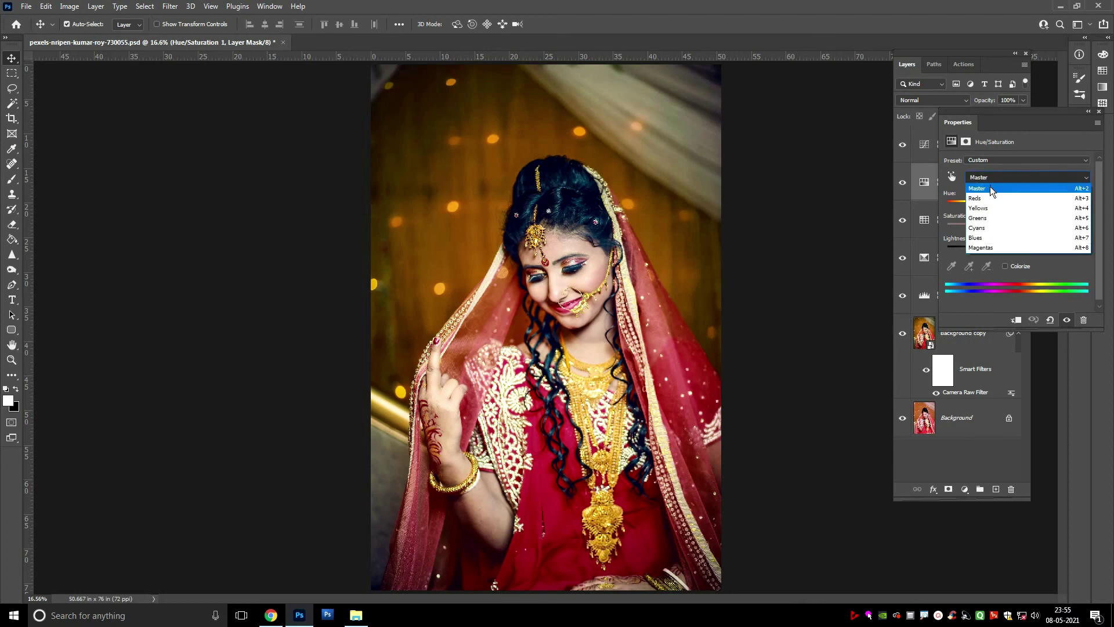
pyautogui.click(990, 188)
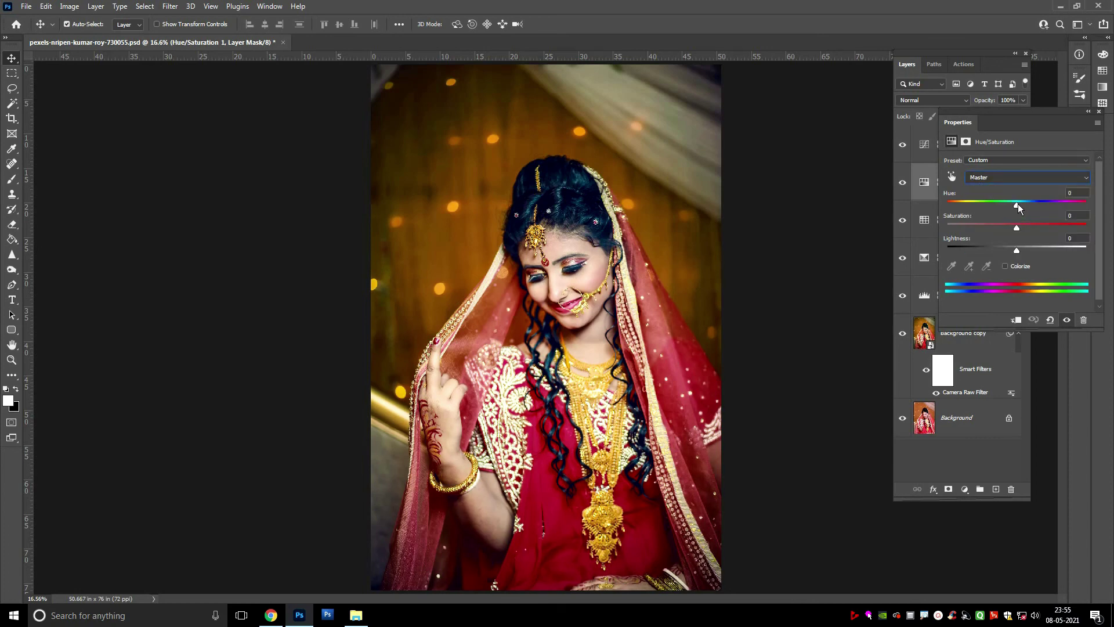
pyautogui.click(996, 179)
pyautogui.click(989, 235)
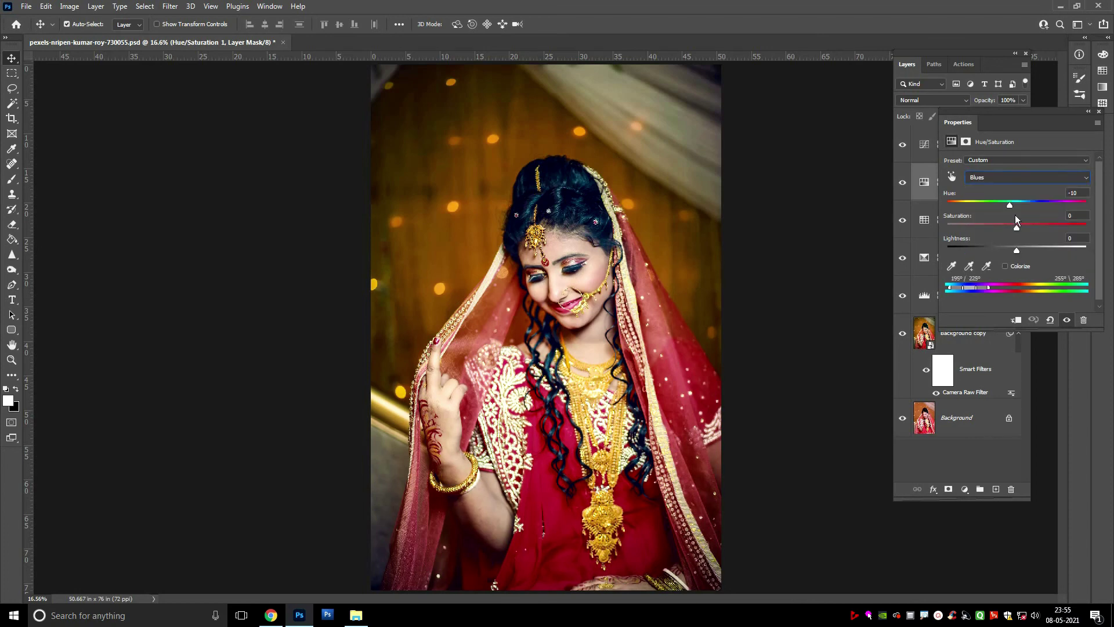
pyautogui.moveTo(1017, 225); pyautogui.dragTo(981, 226)
# - Set the Hue/Saturation Yellows to Saturation +12 and Hue about -6, and close the adjustment's settings
pyautogui.click(1000, 179)
pyautogui.click(988, 203)
pyautogui.moveTo(1018, 227)
pyautogui.mouseDown()
pyautogui.moveTo(1005, 207)
pyautogui.moveTo(1015, 209)
pyautogui.mouseUp()
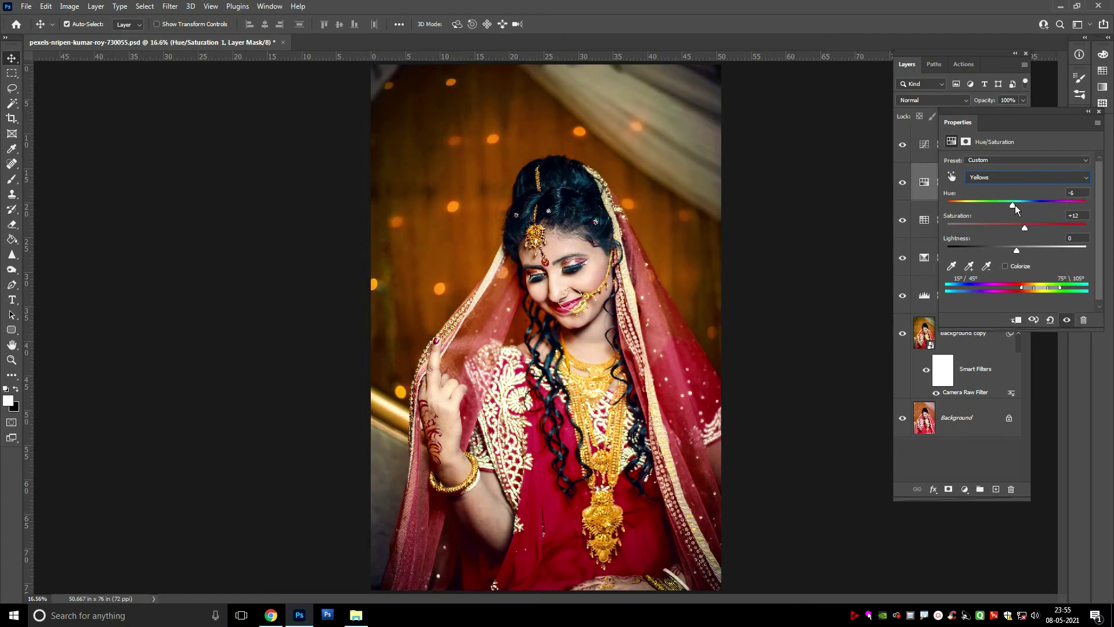
pyautogui.moveTo(1014, 208); pyautogui.dragTo(1014, 208)
pyautogui.click(1098, 112)
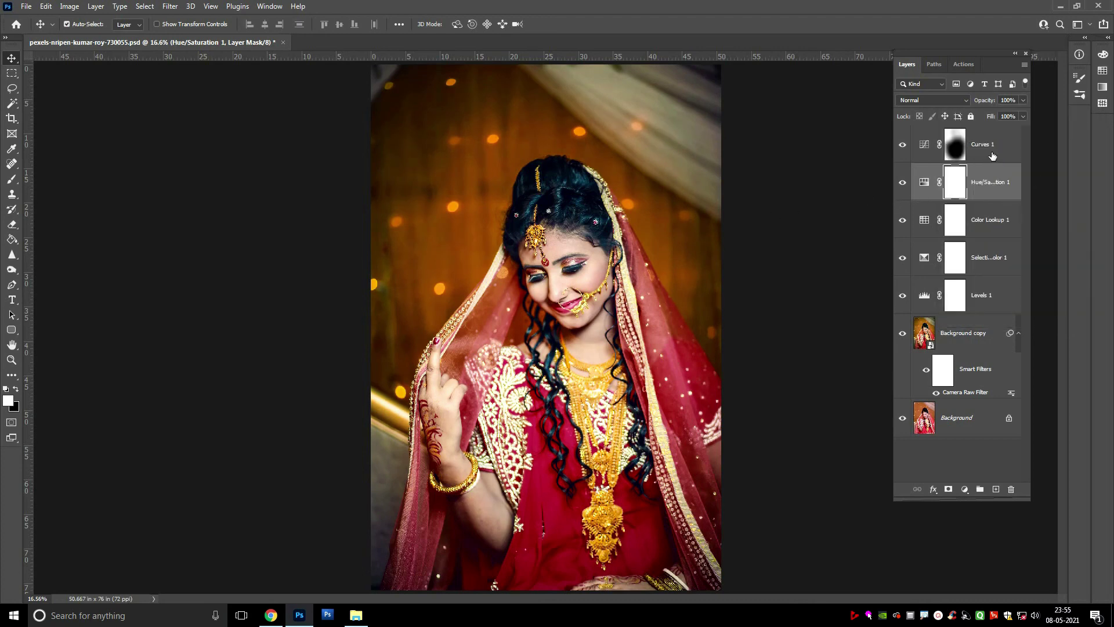
# - Group all the layers above Background into one group with the default settings and save the document
pyautogui.hotkey('ctrl', 'alt', 'a')
pyautogui.rightClick(923, 203)
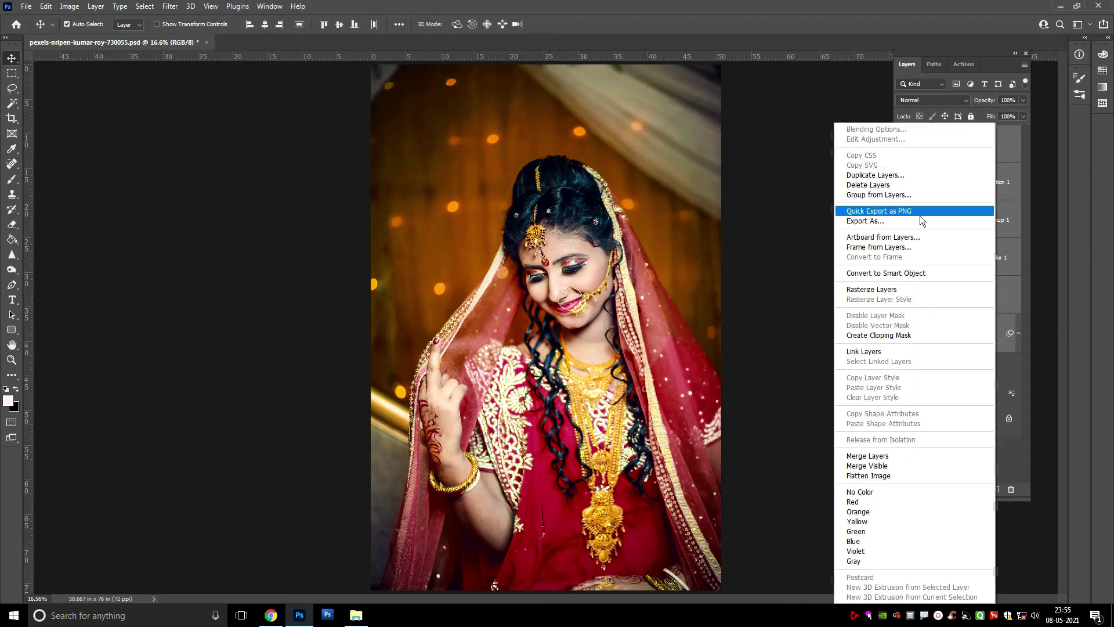
pyautogui.click(891, 195)
pyautogui.click(648, 186)
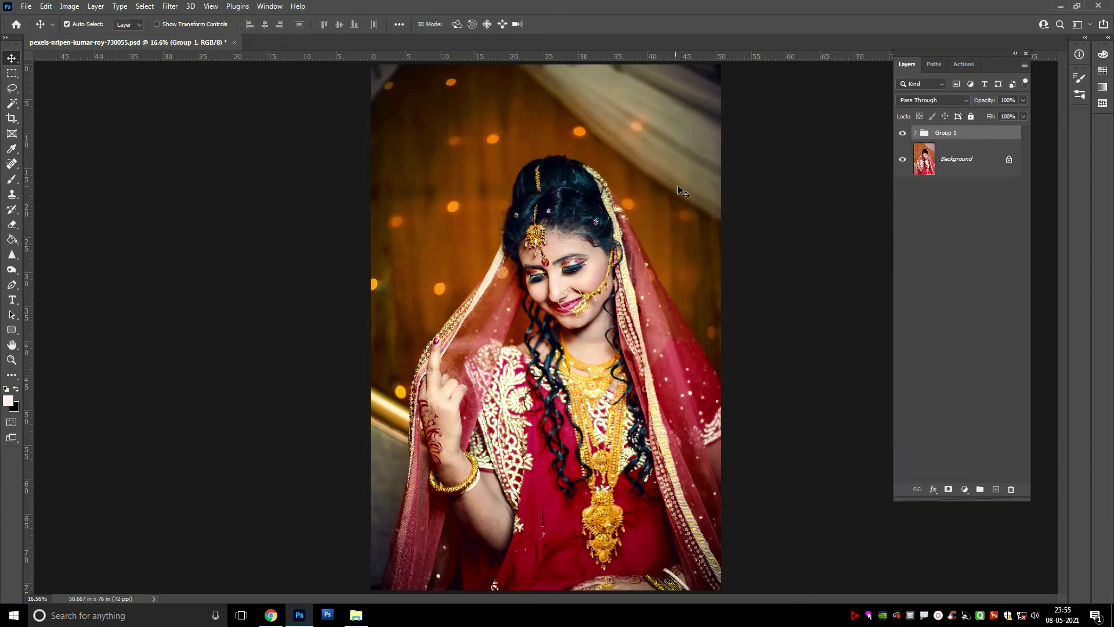
pyautogui.hotkey('ctrl', 's')
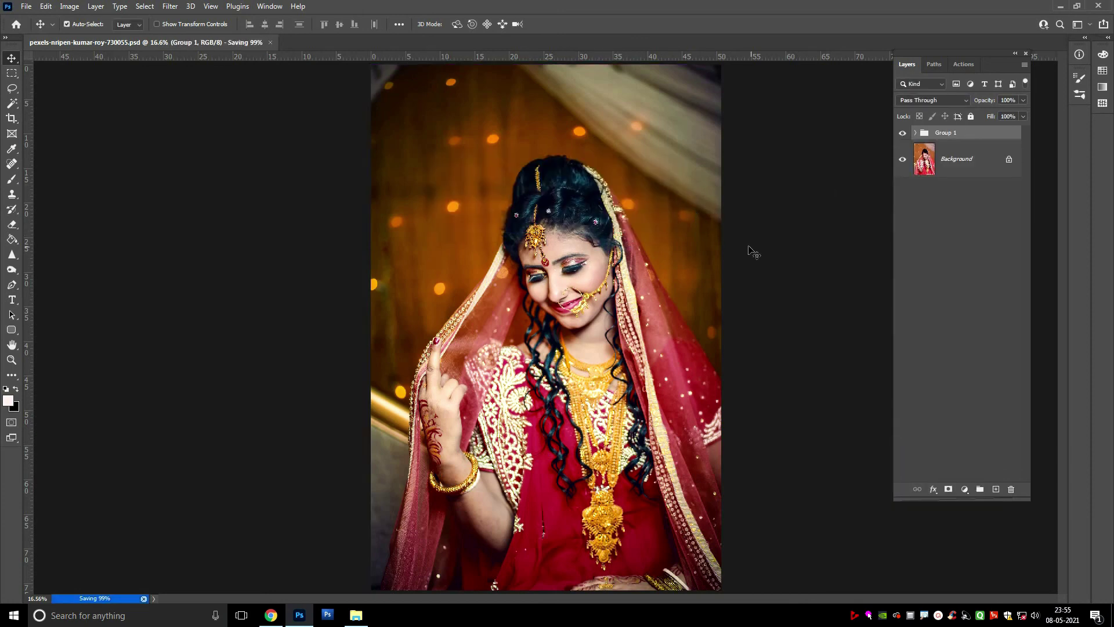
pyautogui.hotkey('ctrl', '-')
pyautogui.hotkey('ctrl', '+')
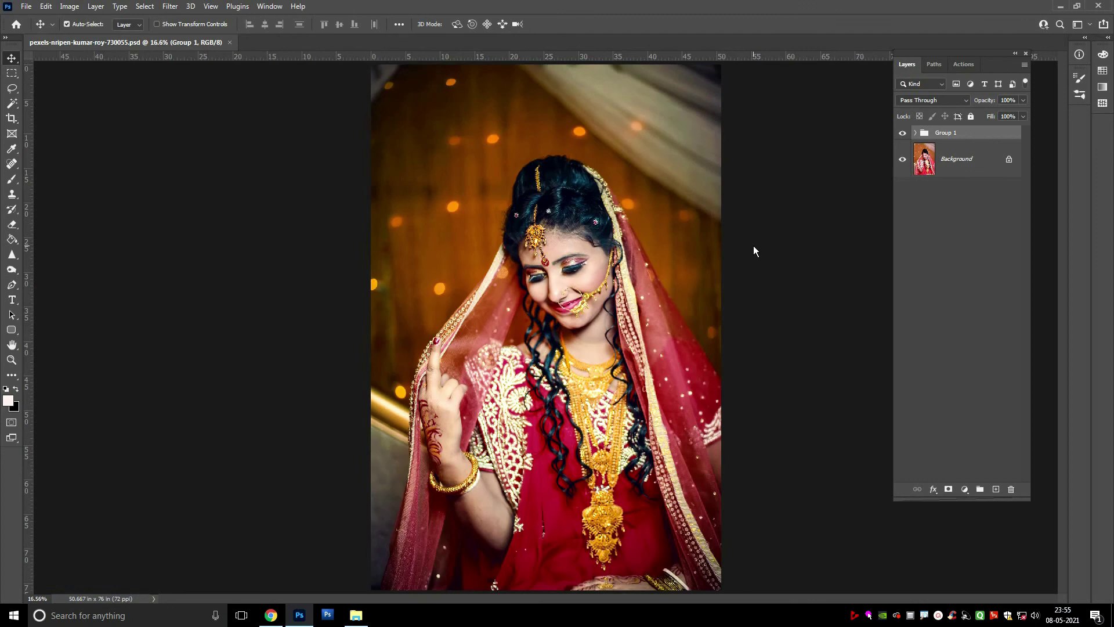
# - Compare the portrait before and after grading by toggling the layer group's visibility, leaving the group shown
pyautogui.click(903, 136)
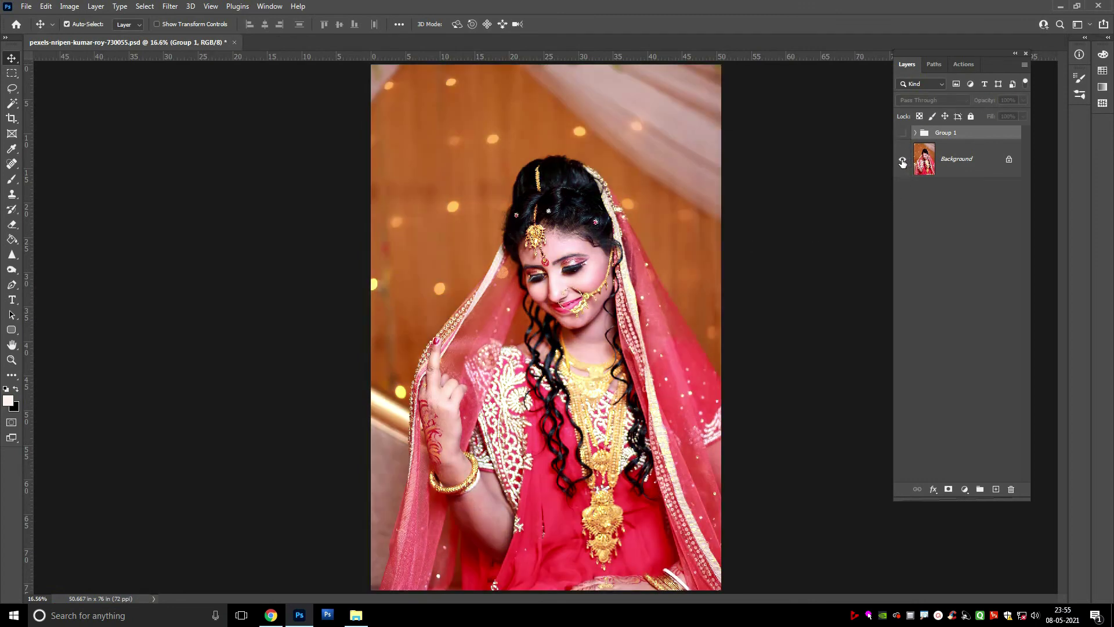
pyautogui.keyDown('alt'); pyautogui.click(902, 163); pyautogui.keyUp('alt')
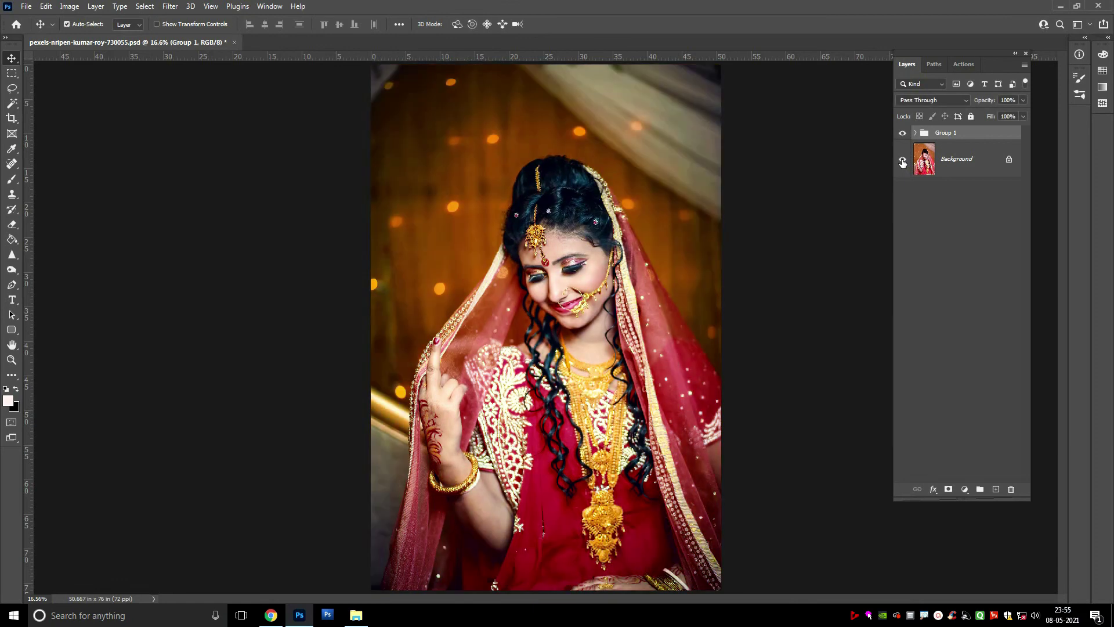
pyautogui.keyDown('alt'); pyautogui.click(903, 163); pyautogui.keyUp('alt')
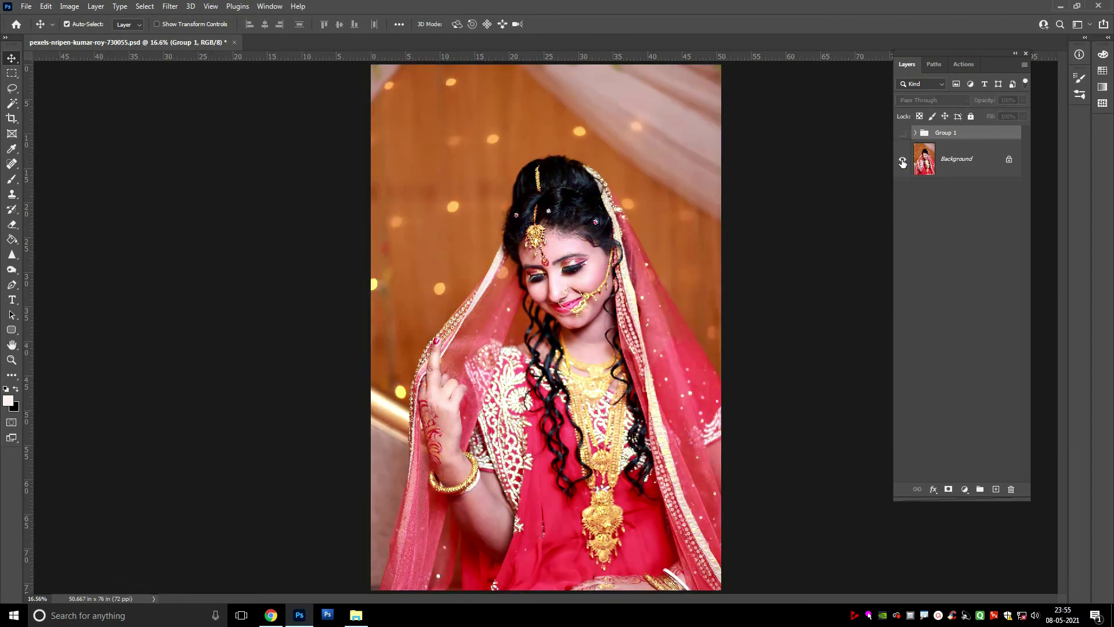
pyautogui.keyDown('alt'); pyautogui.click(902, 163); pyautogui.keyUp('alt')
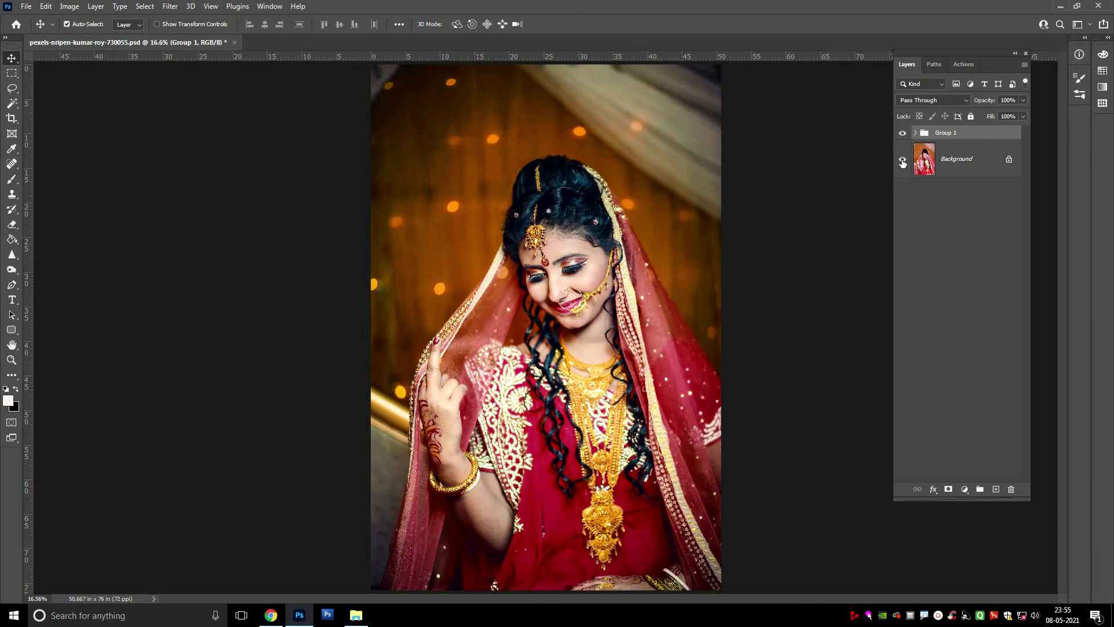
pyautogui.keyDown('alt'); pyautogui.click(902, 163); pyautogui.keyUp('alt')
pyautogui.keyDown('alt'); pyautogui.click(903, 163); pyautogui.keyUp('alt')
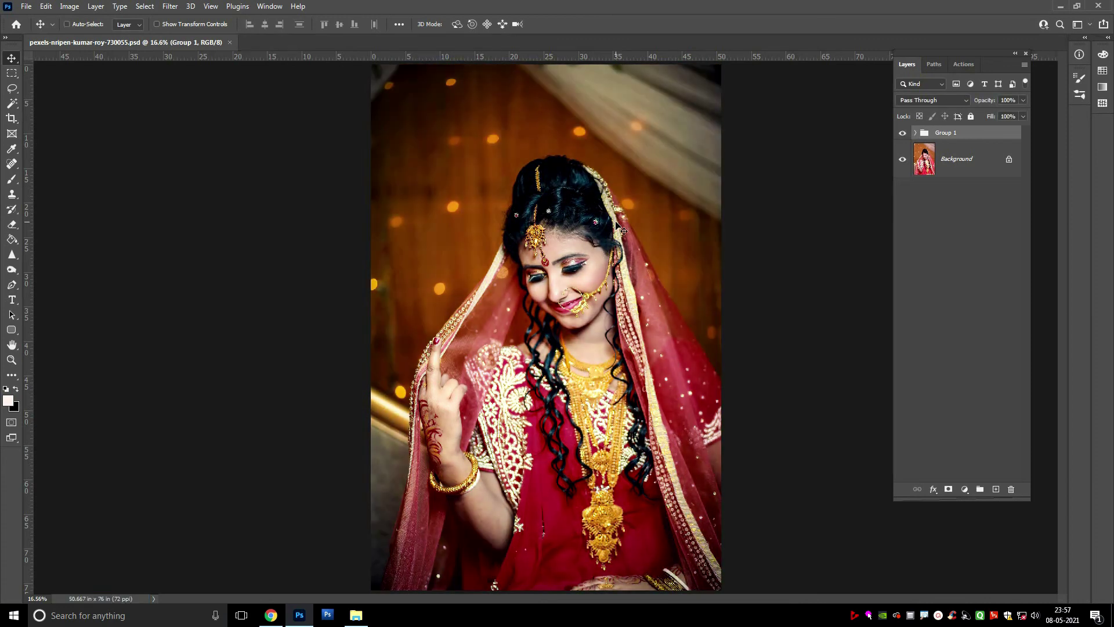